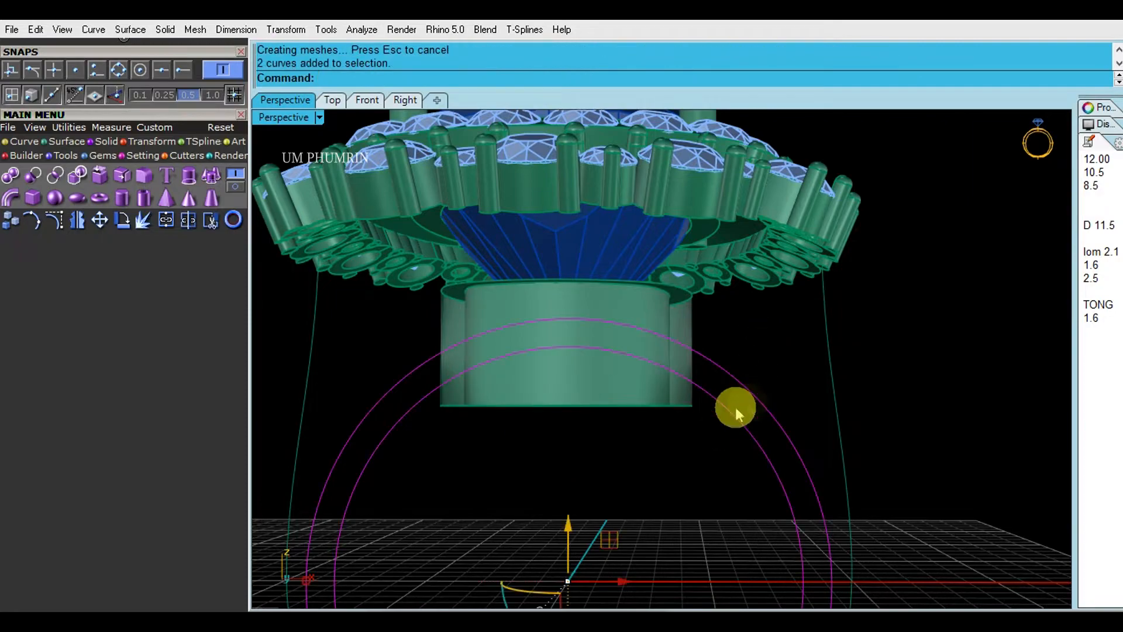
key(ctrl+z)
scroll(690, 409, up, 3)
drag(693, 424, 635, 356)
shift+right_drag(635, 356, 661, 409)
key(space)
scroll(679, 398, up, 3)
click(728, 387)
shift+right_drag(729, 387, 710, 457)
key(Delete)
Step: Extrude the two concentric ring circles to both sides as surfaces passing through the cylindrical collar below the center stone
drag(711, 456, 647, 414)
right_drag(647, 414, 677, 356)
key(space)
click(518, 78)
key(space)
right_drag(792, 316, 638, 380)
key(space)
click(518, 78)
click(561, 78)
right_drag(531, 283, 682, 353)
key(space)
Step: Flip the direction of the extruded ring surfaces
text(fK\LI)
key(Return)
right_drag(784, 322, 663, 292)
text(Flip)
key(Return)
Step: Trim the collar with the outer and inner ring surfaces using Boolean Difference
click(775, 323)
click(606, 274)
text(bd)
key(space)
click(669, 334)
key(space)
right_drag(817, 345, 635, 306)
click(634, 306)
text(bd)
click(684, 338)
key(space)
right_drag(684, 338, 671, 375)
Step: Bring up the layer list and turn off the User 04 layer
drag(144, 130, 143, 366)
click(124, 276)
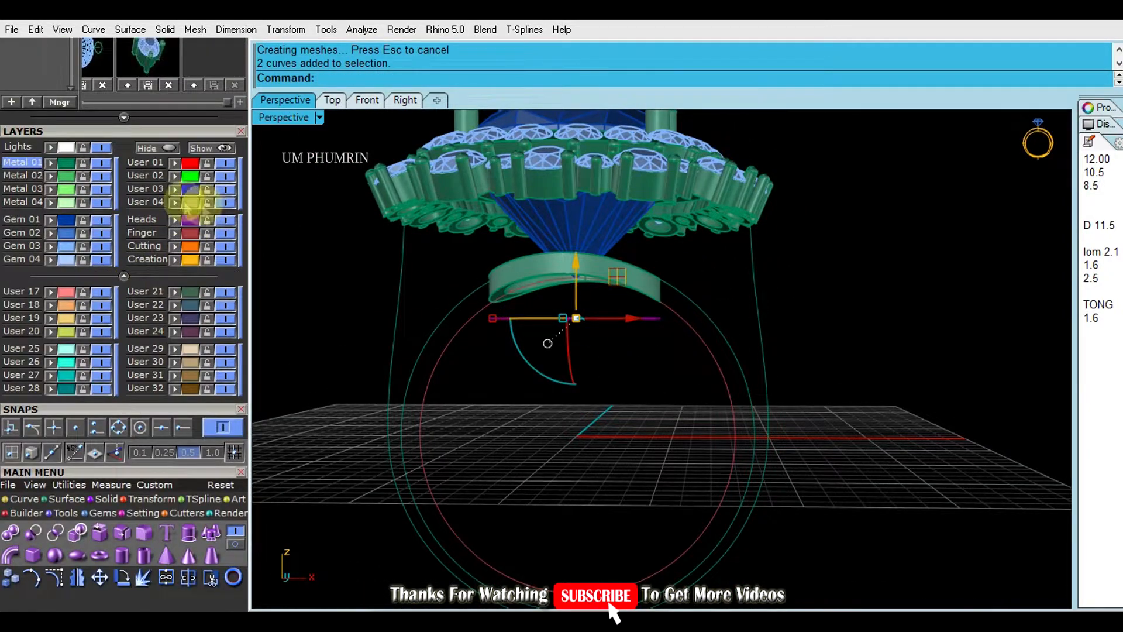
click(226, 202)
click(124, 276)
right_drag(584, 283, 627, 302)
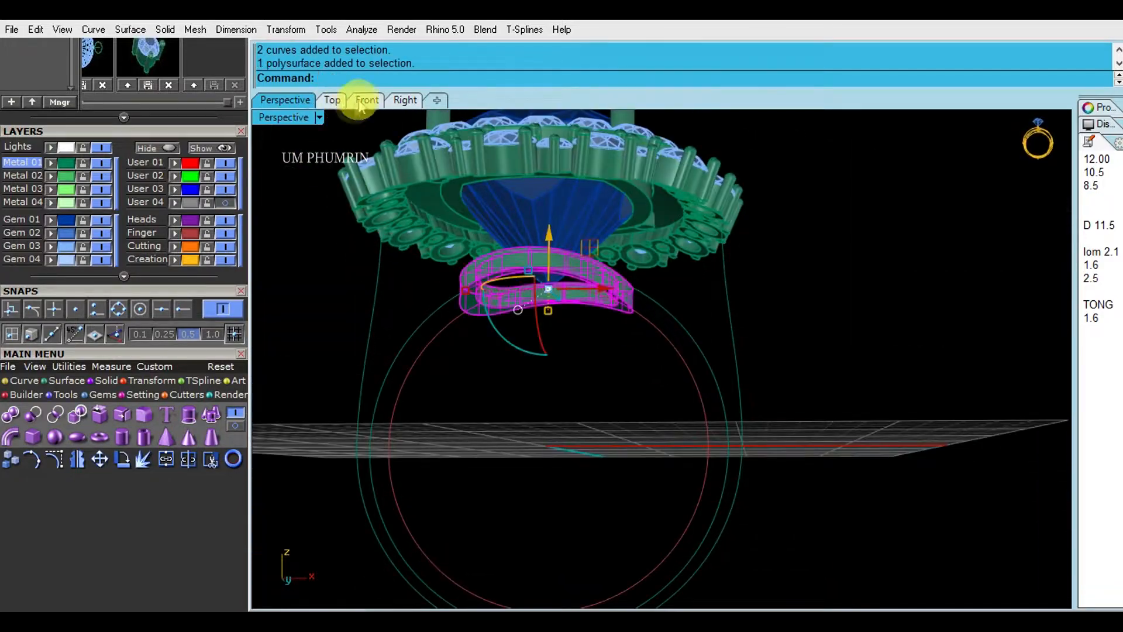
Step: Turn off the surface isocurve display for the trimmed collar and check it in the Front view
click(367, 100)
click(1098, 125)
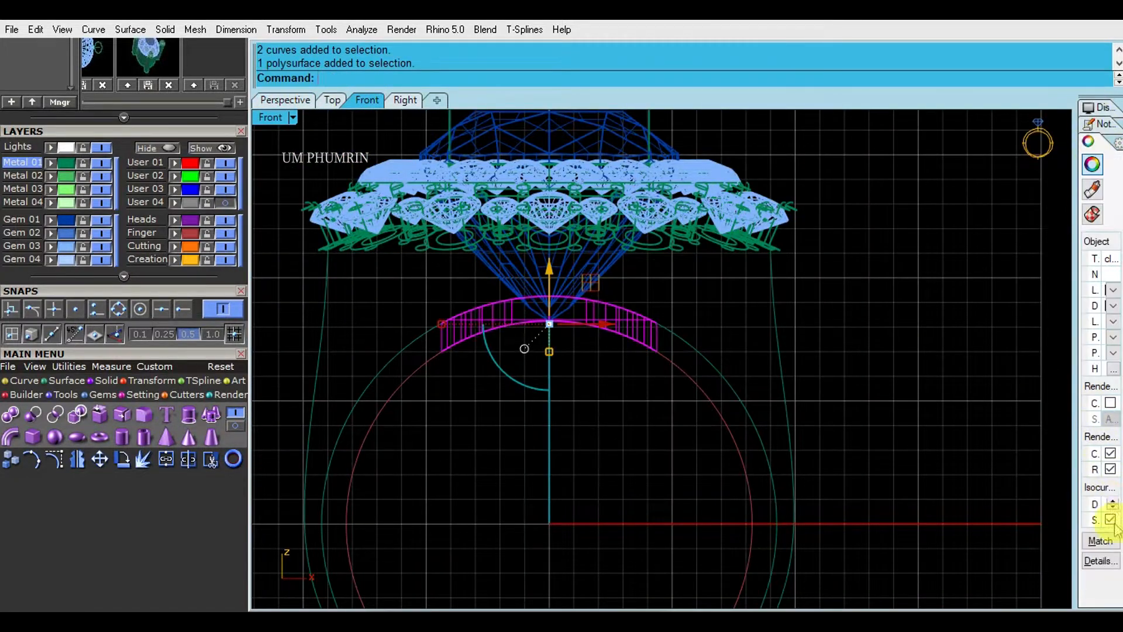
click(1112, 521)
click(883, 395)
scroll(787, 361, down, 2)
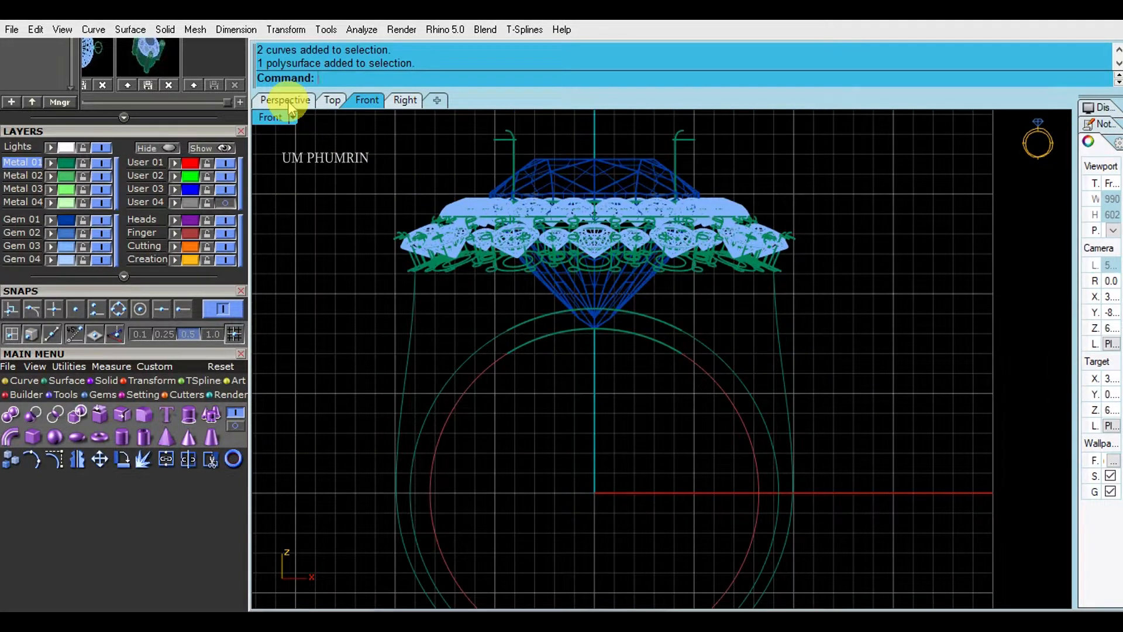
Step: Undo the Boolean Difference on the collar and delete the outer ring surface
key(ctrl+z)
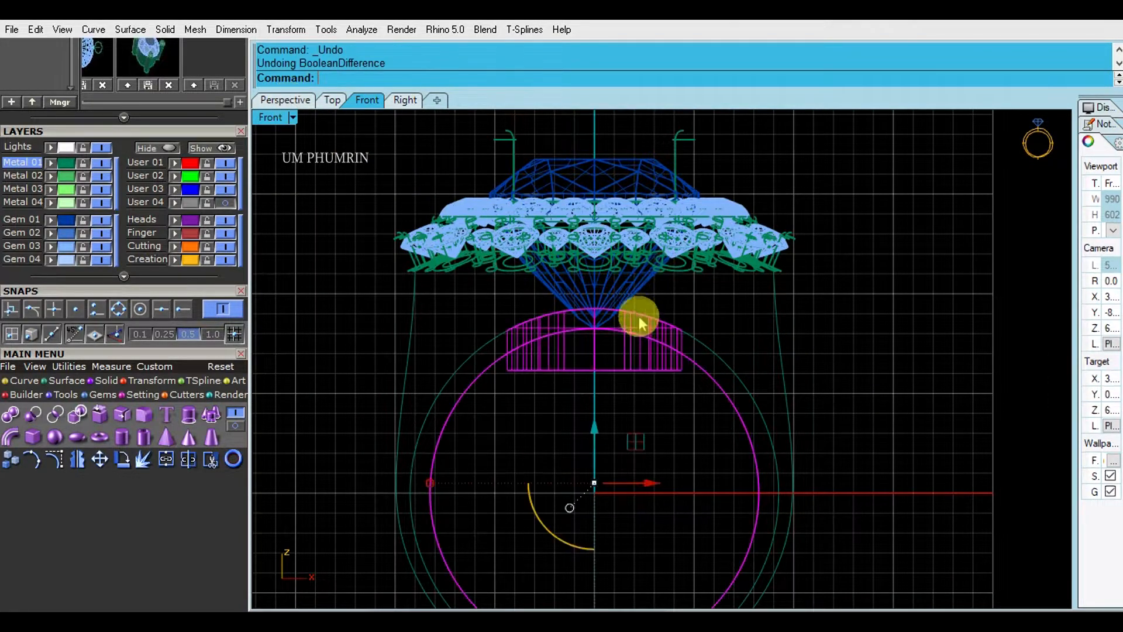
click(651, 397)
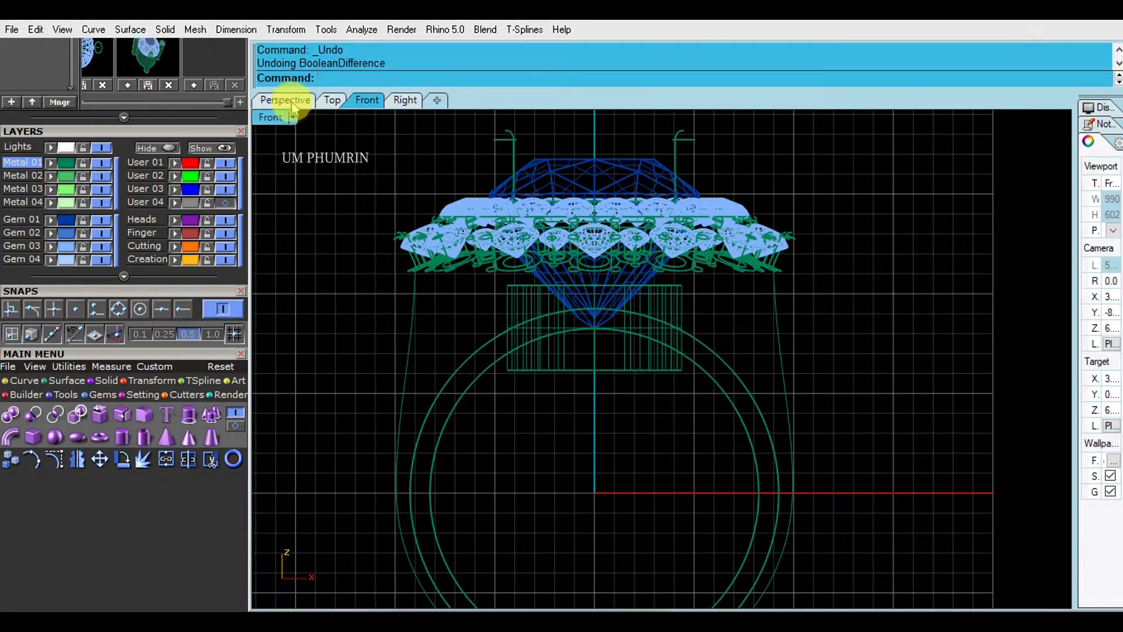
click(291, 102)
scroll(622, 287, up, 4)
click(700, 307)
right_drag(700, 307, 750, 350)
key(Delete)
Step: Trim the underside of the collar with the inner ring surface using Boolean Difference
text(d)
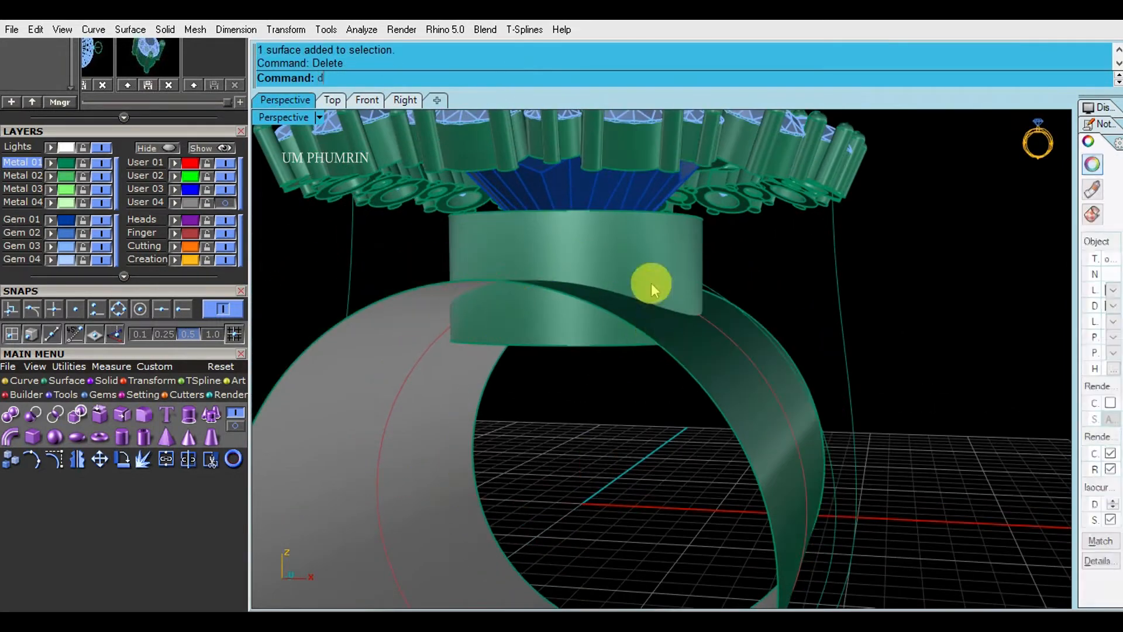
click(651, 284)
right_drag(652, 284, 743, 265)
key(Return)
click(746, 346)
right_click(746, 347)
Step: Create a flat horizontal cutting surface across the collar in the Front view, near the top of the outer ring circle
click(367, 99)
scroll(620, 295, up, 3)
click(702, 306)
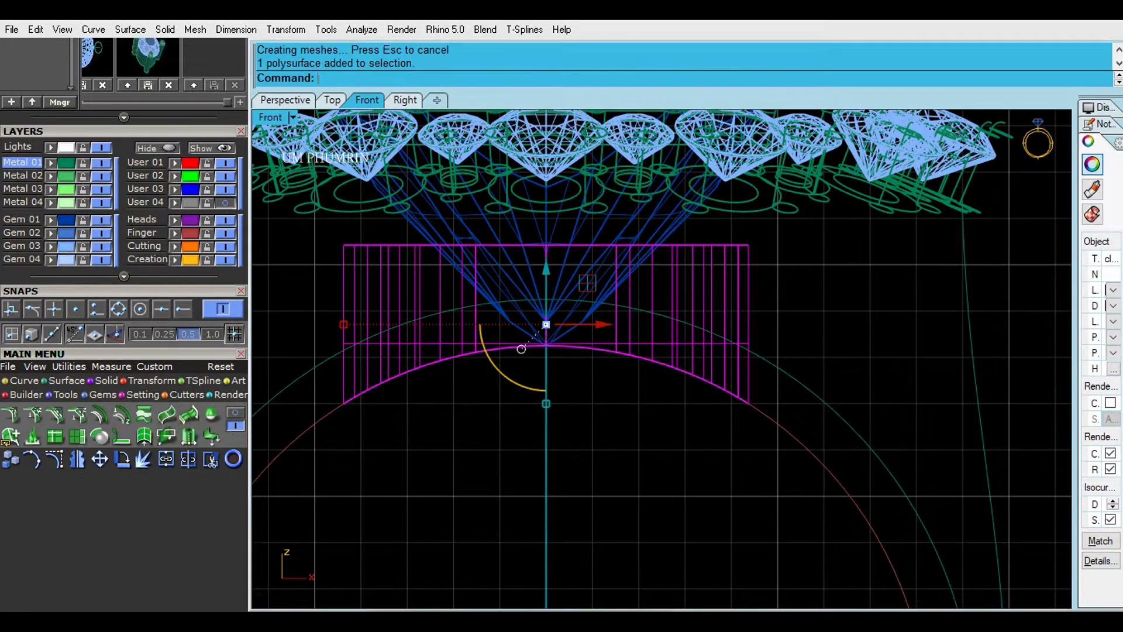
click(324, 290)
right_click(839, 305)
click(755, 289)
drag(547, 238, 562, 249)
Step: Flip the flat cutting surface and cut off the upper part of the collar with Boolean Difference
click(297, 101)
right_drag(654, 332, 672, 350)
text(Flip)
key(Return)
click(731, 240)
text(bd)
key(Return)
click(766, 279)
right_click(521, 408)
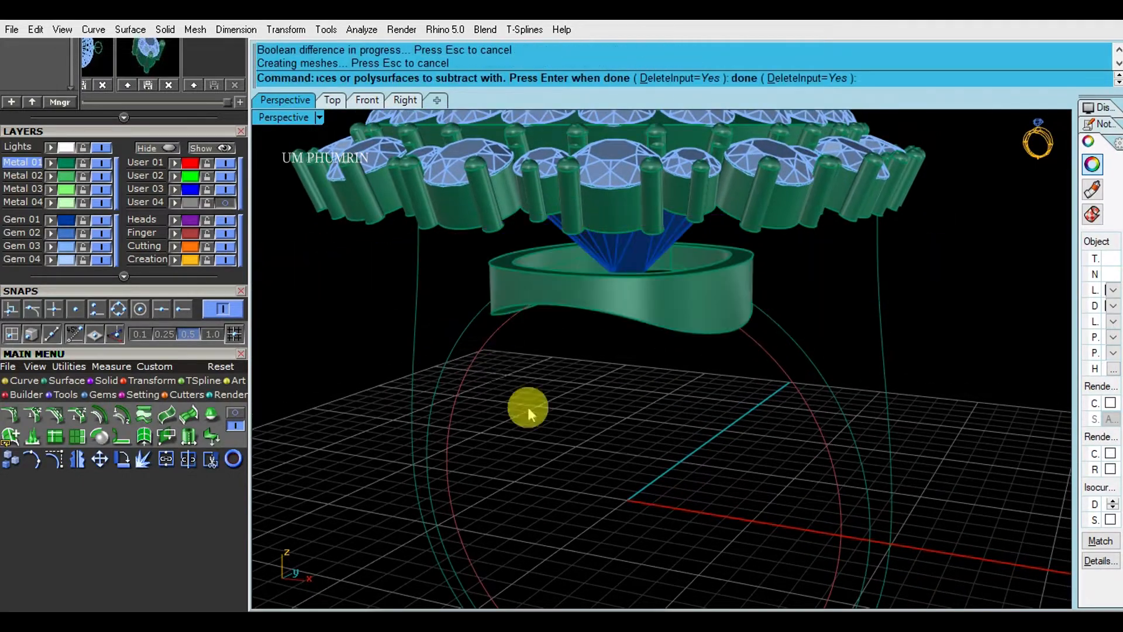
Step: Isolate the trimmed collar by hiding all other objects
right_drag(498, 372, 747, 394)
scroll(702, 246, up, 3)
click(514, 307)
right_click(159, 148)
Step: Fillet all edges of the collar with a 0.15 radius
right_drag(584, 322, 713, 323)
key(ctrl+a)
text(fe)
key(Return)
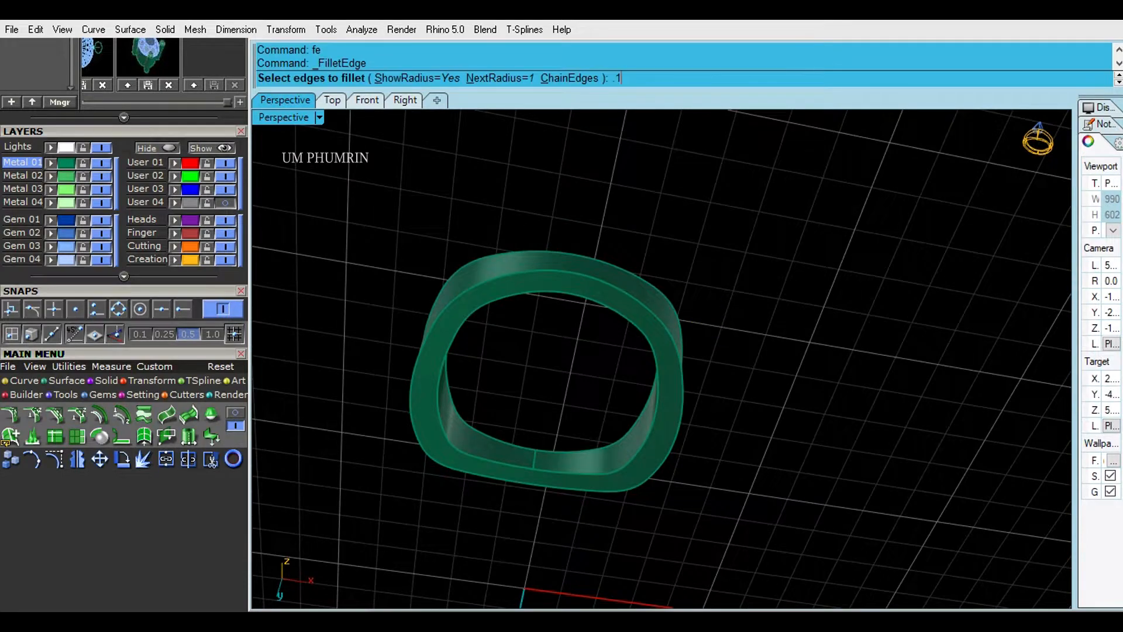
click(566, 326)
right_click(564, 330)
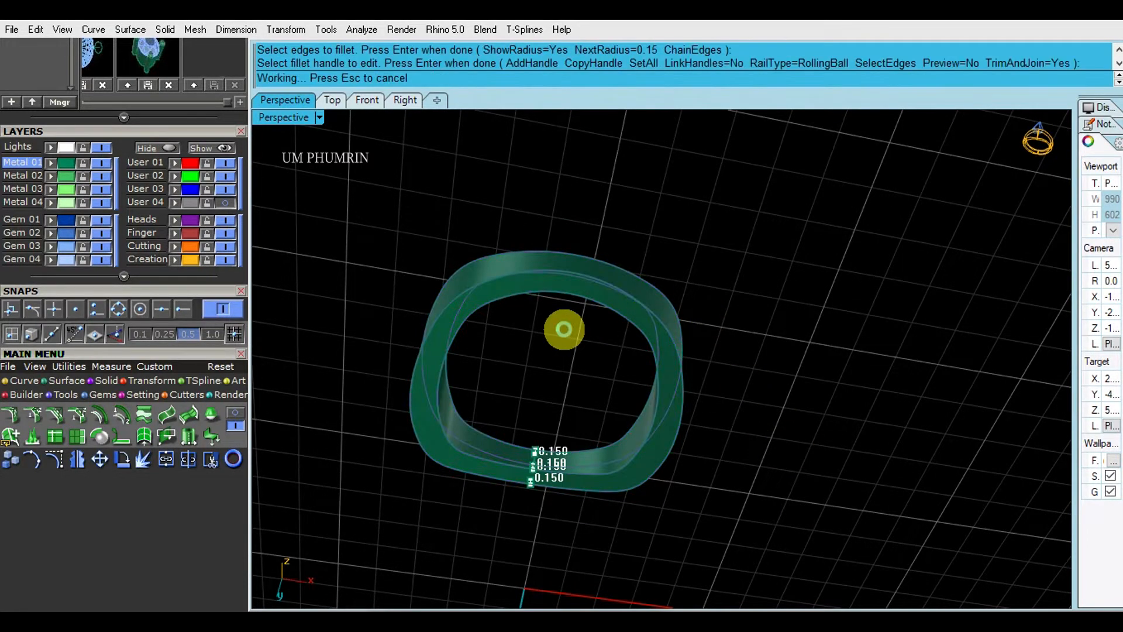
right_click(565, 327)
Step: Check the filleted collar for open borders with a border duplication and show all hidden objects
click(582, 216)
right_drag(574, 325, 677, 315)
text(D2)
key(Return)
click(228, 151)
right_drag(835, 263, 780, 213)
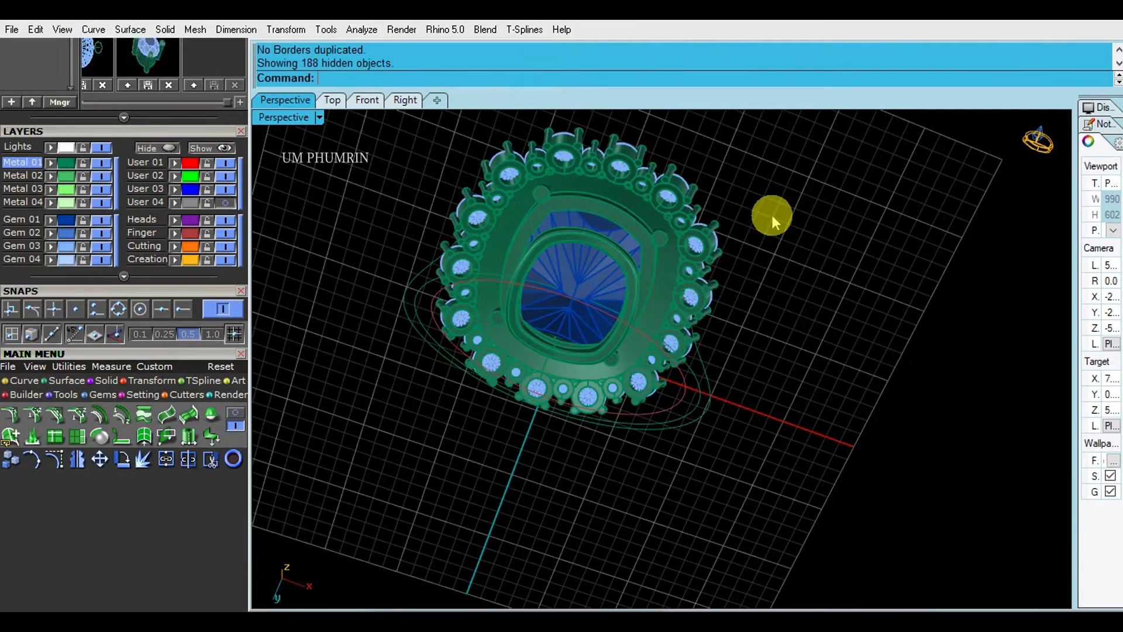
right_drag(768, 213, 781, 321)
click(372, 108)
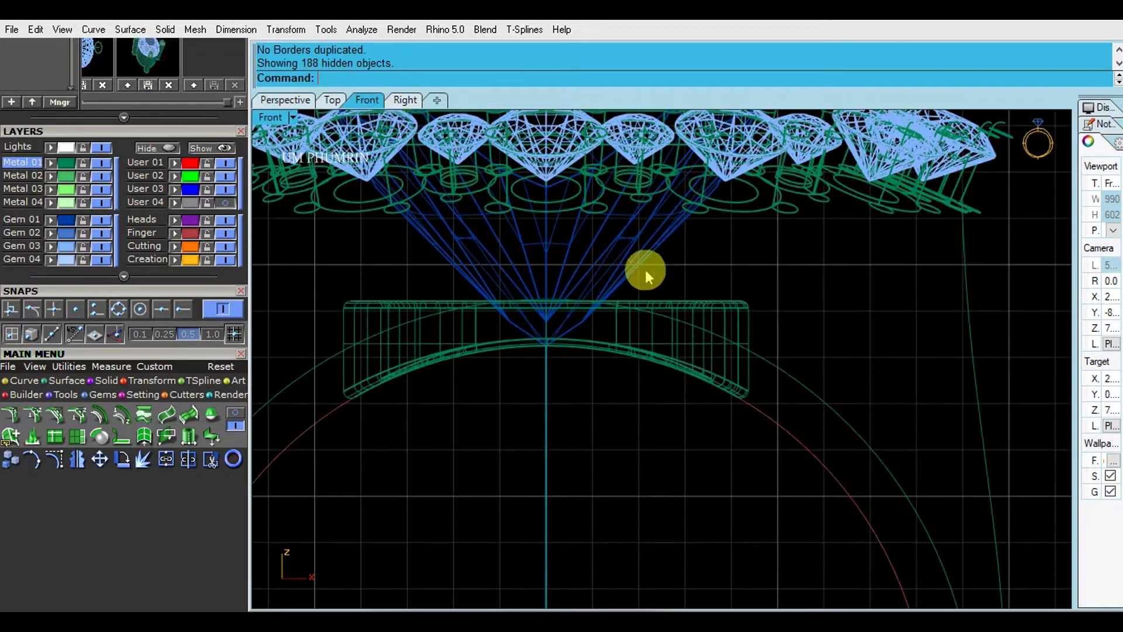
scroll(645, 269, down, 3)
Step: Isolate one four-prong stone setting from the halo together with the filleted collar, hiding everything else
click(290, 103)
right_drag(807, 252, 844, 297)
scroll(843, 297, down, 3)
scroll(689, 416, up, 2)
click(674, 395)
right_drag(721, 386, 582, 235)
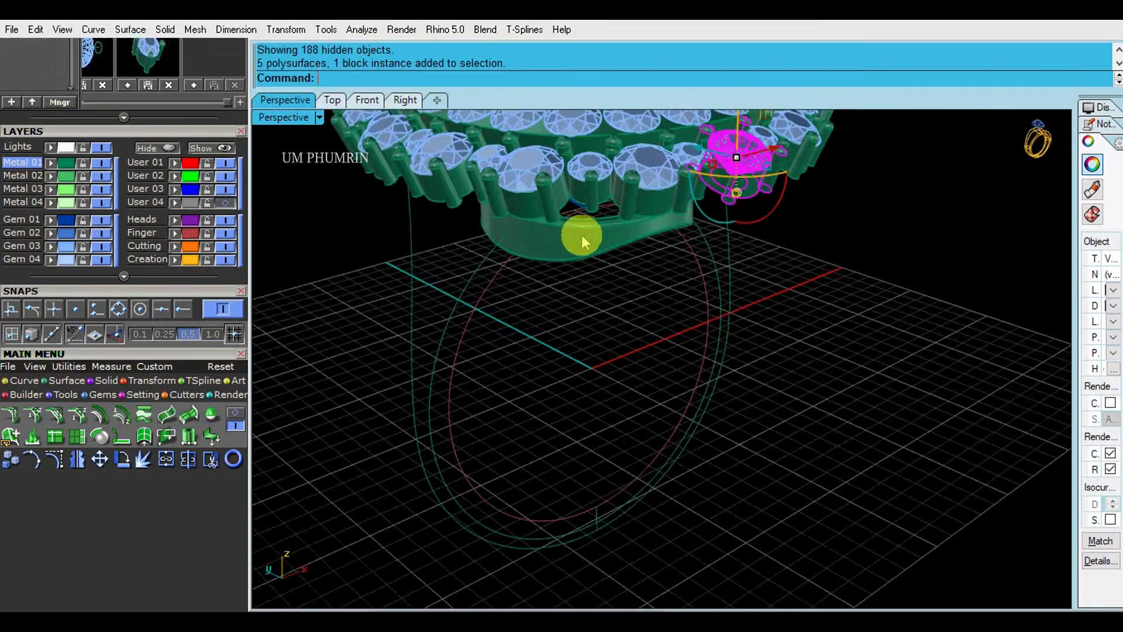
shift+click(582, 235)
click(168, 149)
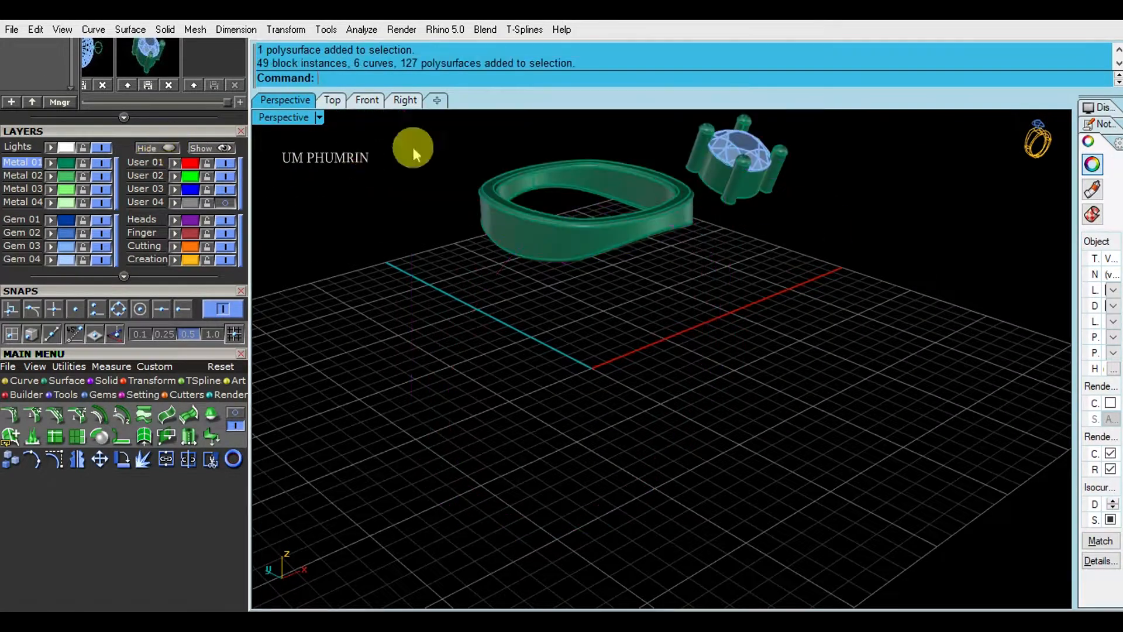
Step: Examine the isolated stone setting and collar in the Right and Perspective views
click(405, 100)
scroll(709, 314, down, 3)
scroll(621, 284, up, 3)
scroll(489, 318, up, 3)
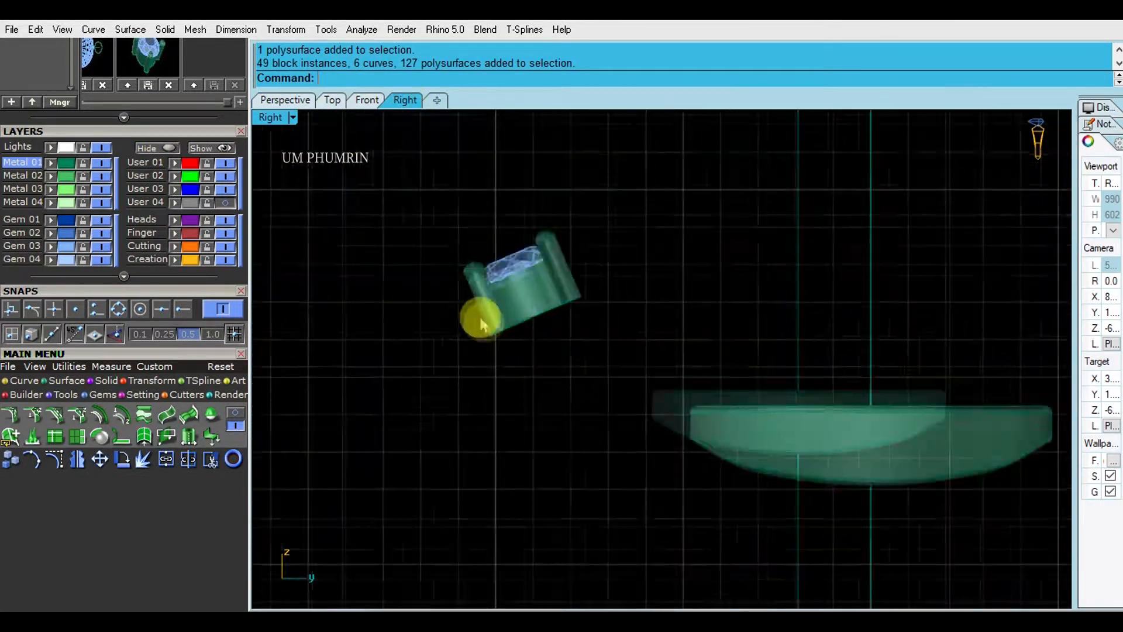
click(290, 100)
scroll(678, 304, up, 3)
mouse_move(671, 306)
right_down()
mouse_move(676, 262)
mouse_move(673, 299)
right_up()
click(676, 262)
click(850, 268)
click(717, 332)
click(763, 297)
mouse_move(717, 332)
right_down()
mouse_move(725, 297)
mouse_move(790, 283)
mouse_move(647, 306)
mouse_move(731, 283)
mouse_move(711, 320)
right_up()
Step: Draw a line through the center of the isolated stone along its tilted axis
text(l)
key(Return)
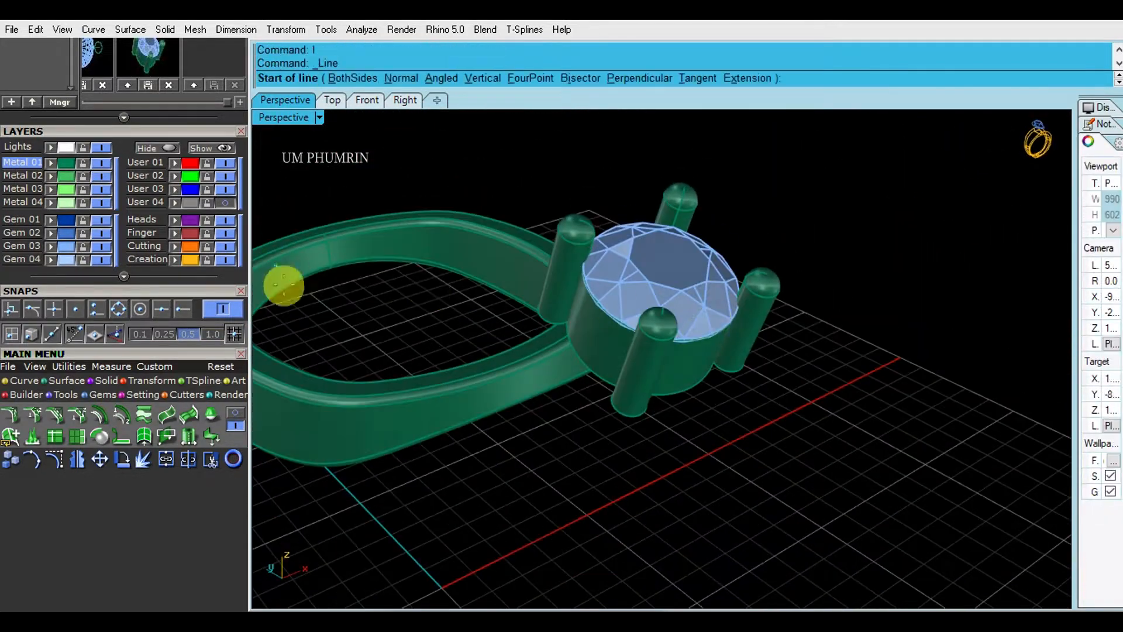
click(661, 281)
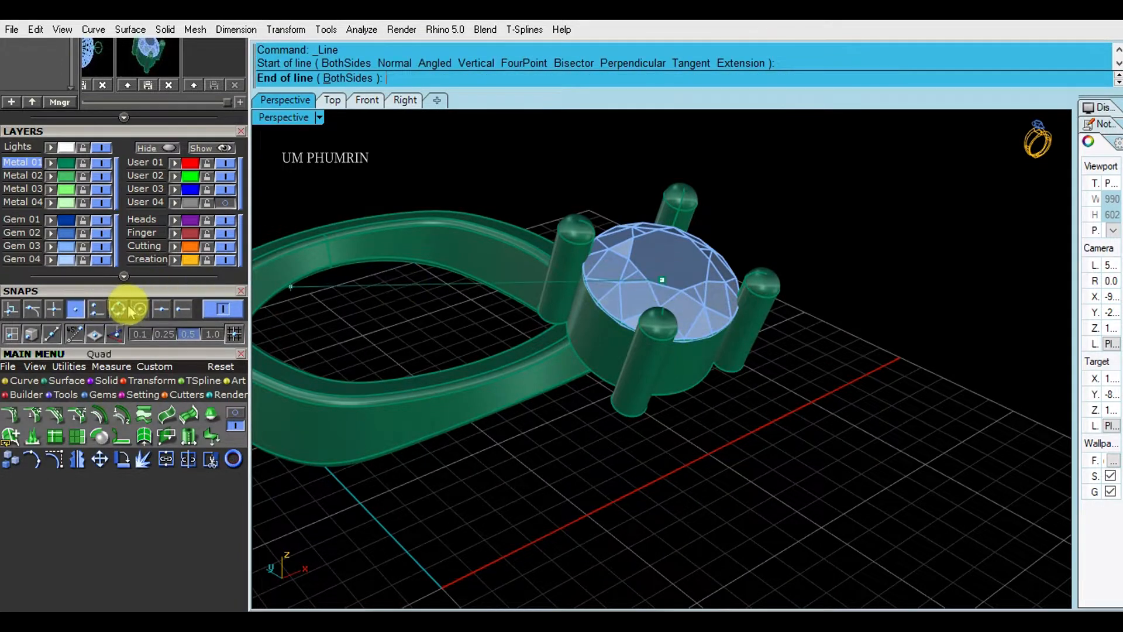
right_drag(778, 398, 645, 223)
click(663, 242)
scroll(645, 223, up, 6)
click(640, 222)
click(706, 108)
scroll(661, 275, down, 8)
Step: Lengthen the axis line so it extends above and below the four-prong setting
drag(663, 217, 674, 193)
right_drag(767, 173, 745, 253)
click(755, 268)
click(689, 225)
mouse_move(689, 224)
right_down()
mouse_move(722, 221)
mouse_move(691, 211)
right_up()
click(690, 212)
click(663, 206)
drag(664, 206, 672, 180)
click(792, 192)
right_drag(792, 191, 755, 187)
click(649, 181)
click(677, 183)
right_drag(677, 183, 741, 306)
Step: Ungroup the four-prong stone setting into separate objects
click(679, 325)
right_drag(679, 325, 714, 304)
text(gg)
key(Return)
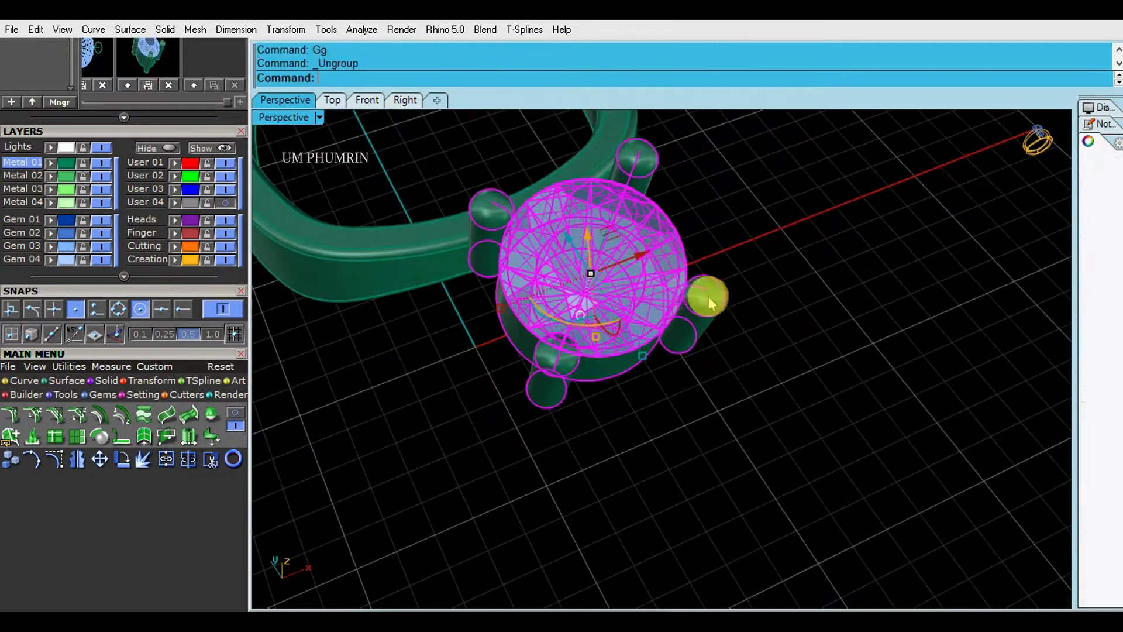
text(Gg)
key(Return)
Step: Rotate one outer prong around the stone's axis line toward the neighboring outer prong, without copying it
click(717, 309)
click(732, 300)
click(709, 295)
click(147, 379)
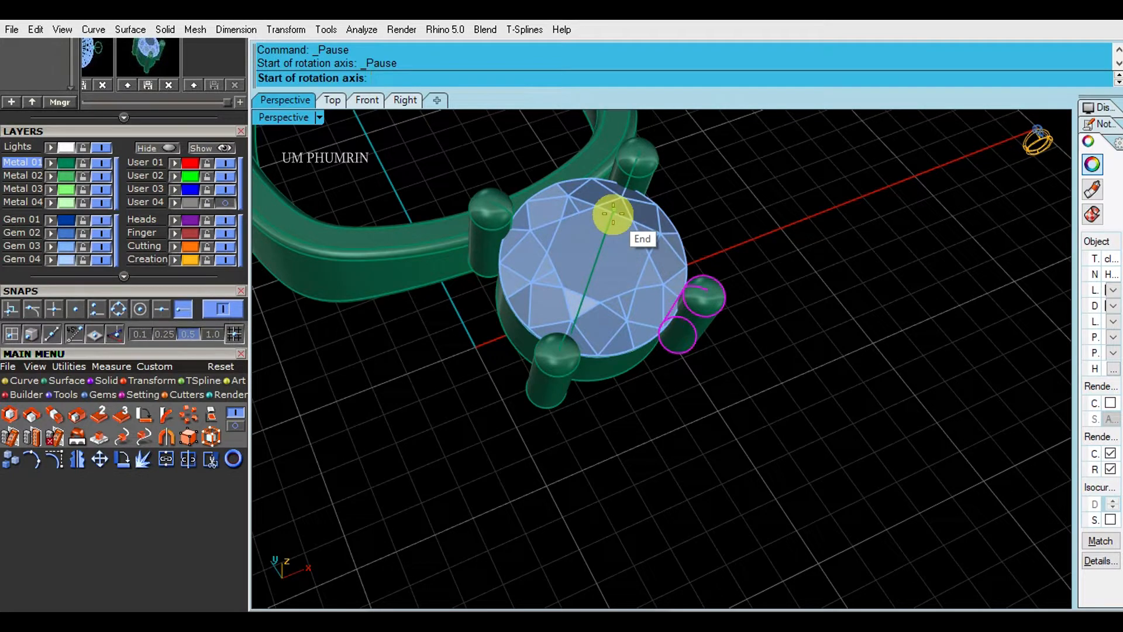
right_drag(639, 221, 562, 377)
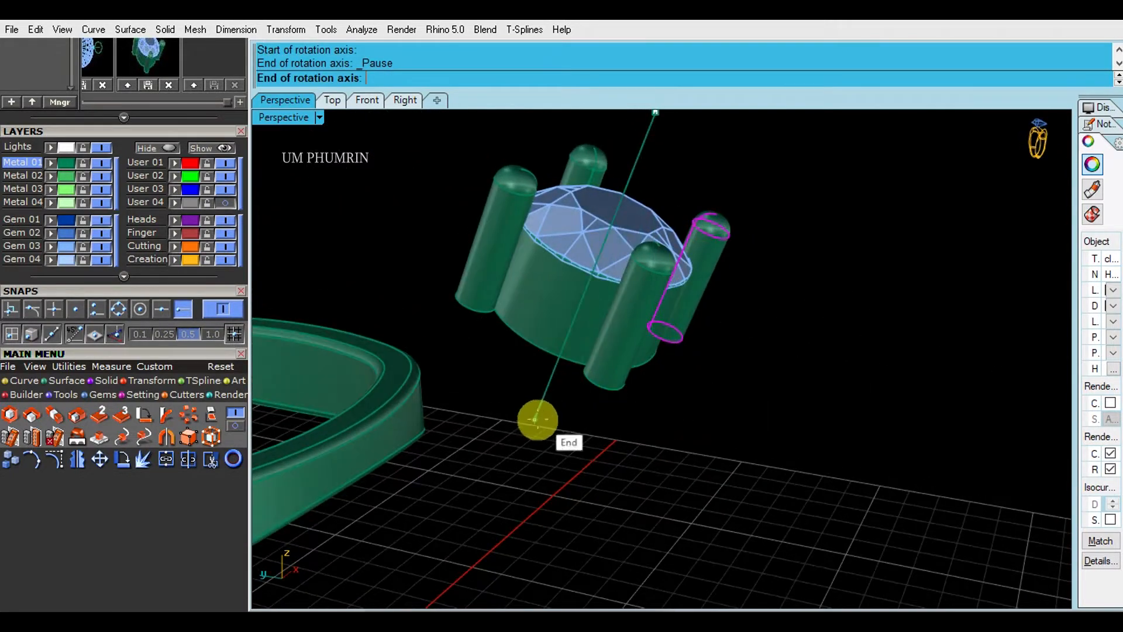
click(537, 419)
scroll(663, 385, down, 4)
right_drag(682, 394, 741, 412)
click(765, 394)
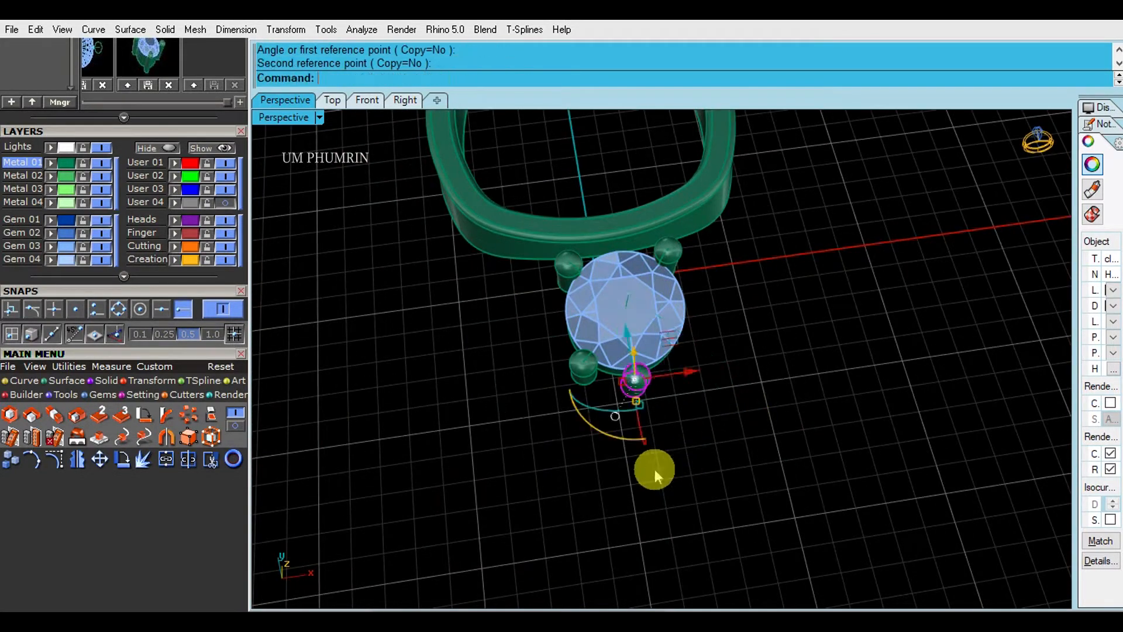
Step: Mirror the side outer prong across the setting's centerline through the origin, keeping the original
click(584, 366)
text(Mirr)
key(Return)
text(0)
key(Return)
click(656, 508)
right_drag(656, 508, 783, 325)
shift+right_drag(783, 325, 778, 263)
Step: Delete the tilted axis line running through the stone setting
drag(622, 427, 572, 383)
right_drag(641, 444, 639, 414)
text(d)
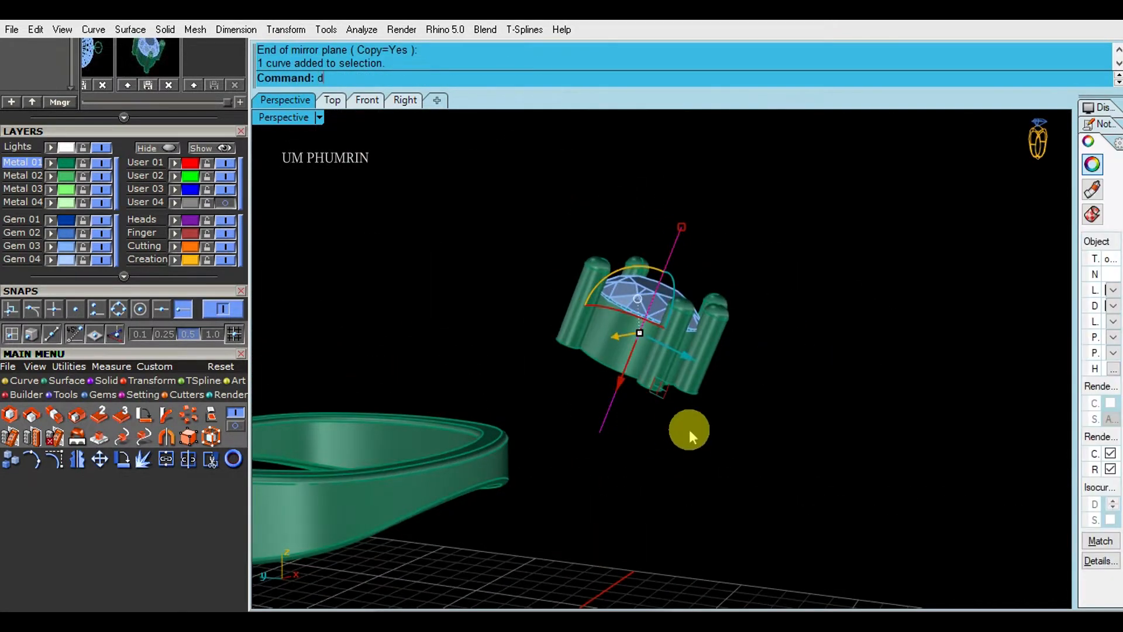
click(666, 265)
right_drag(509, 166, 510, 205)
key(Escape)
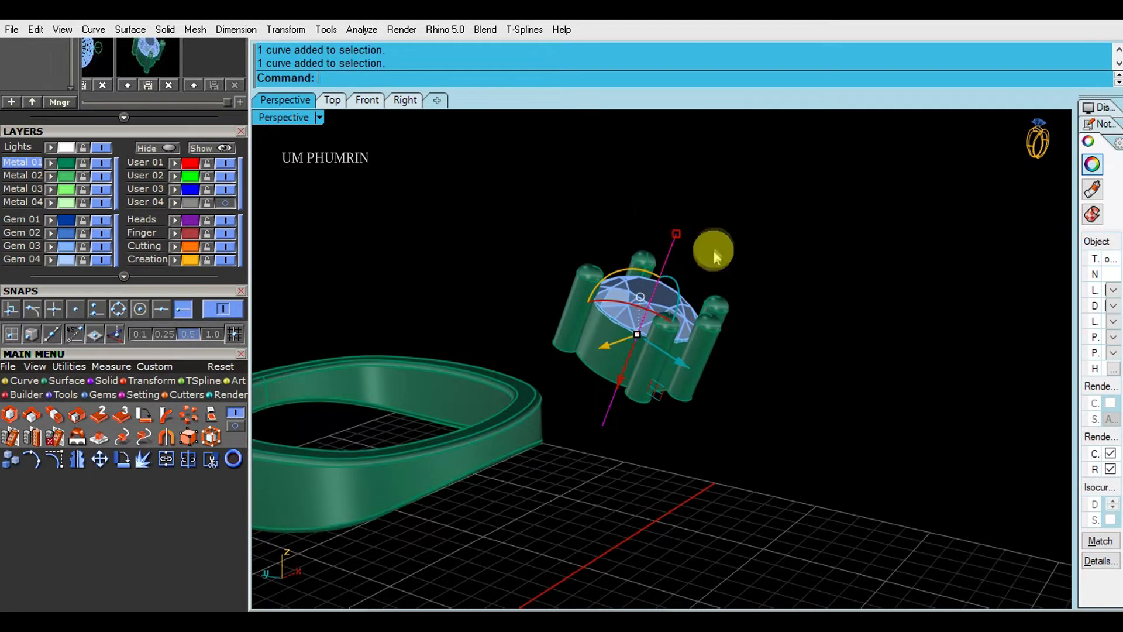
Step: Group the stone, its collar and the prongs, leaving out the center outer prong
right_drag(725, 180, 794, 272)
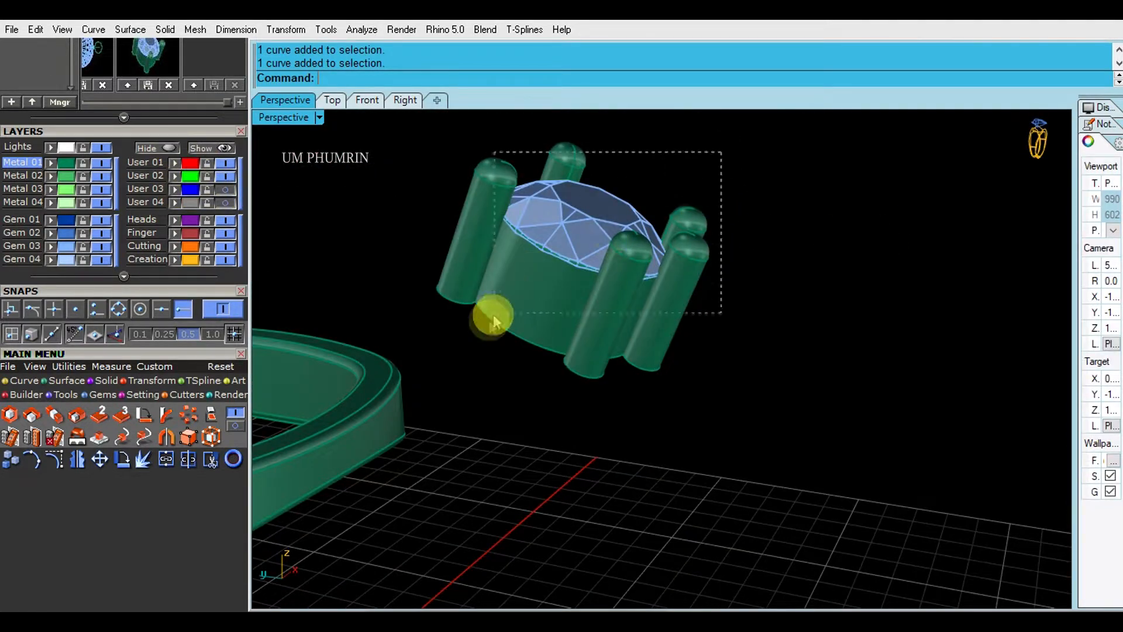
drag(493, 320, 494, 319)
ctrl+click(724, 325)
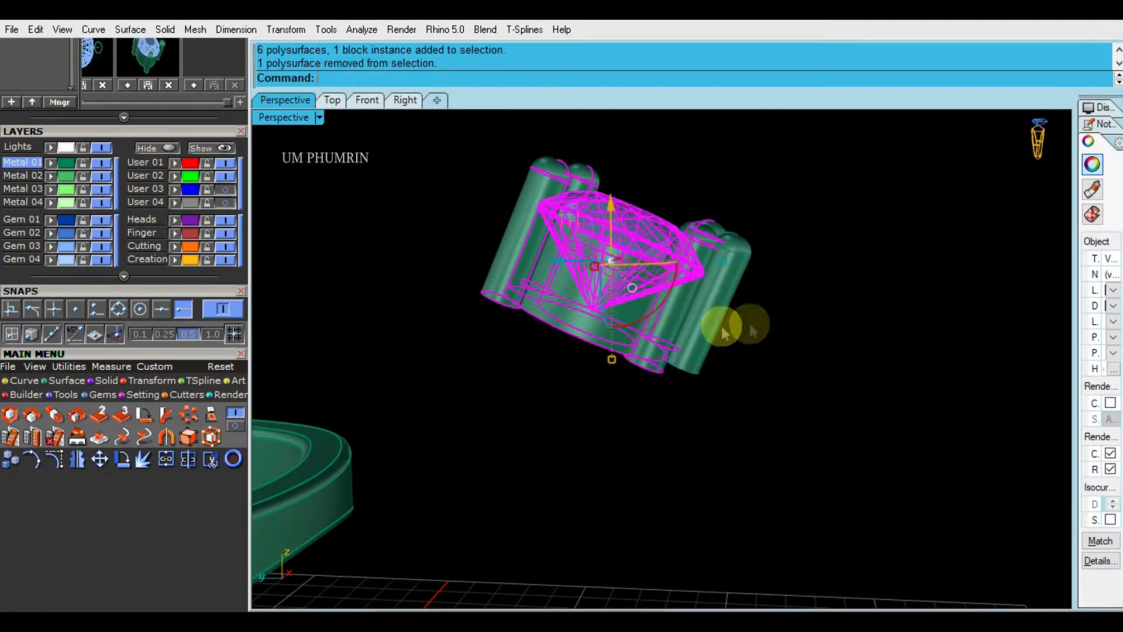
right_drag(724, 325, 665, 421)
click(378, 100)
click(408, 104)
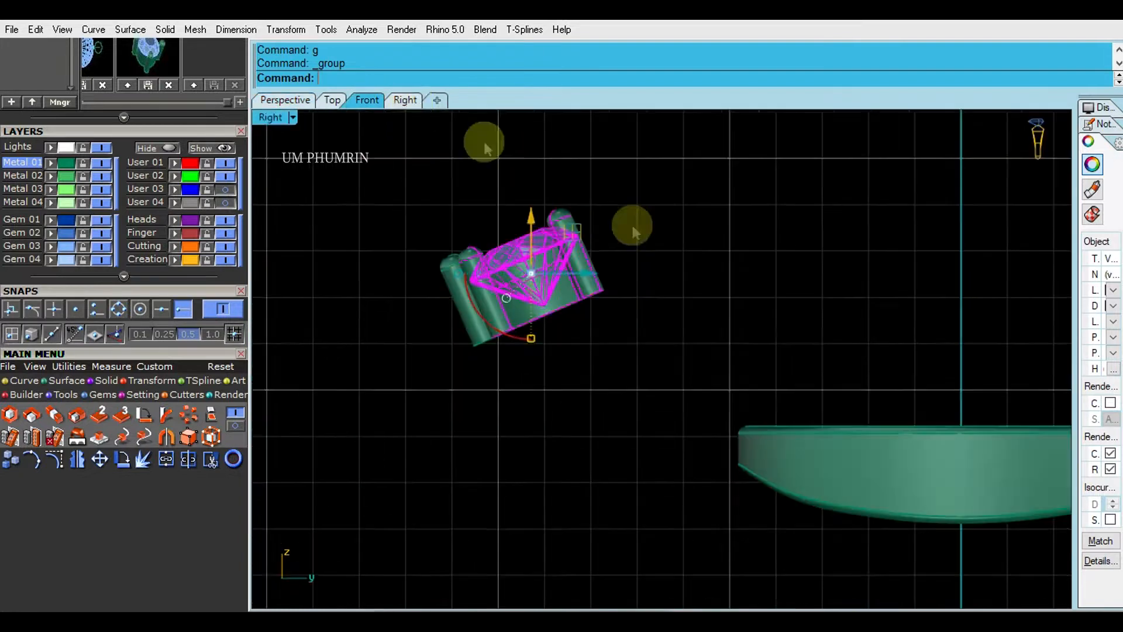
key(Escape)
Step: Draw a three-point interpolated curve in the side view from the center outer prong's base down to the halo's upper edge
scroll(686, 309, down, 4)
right_drag(736, 311, 673, 363)
text(L2)
key(Return)
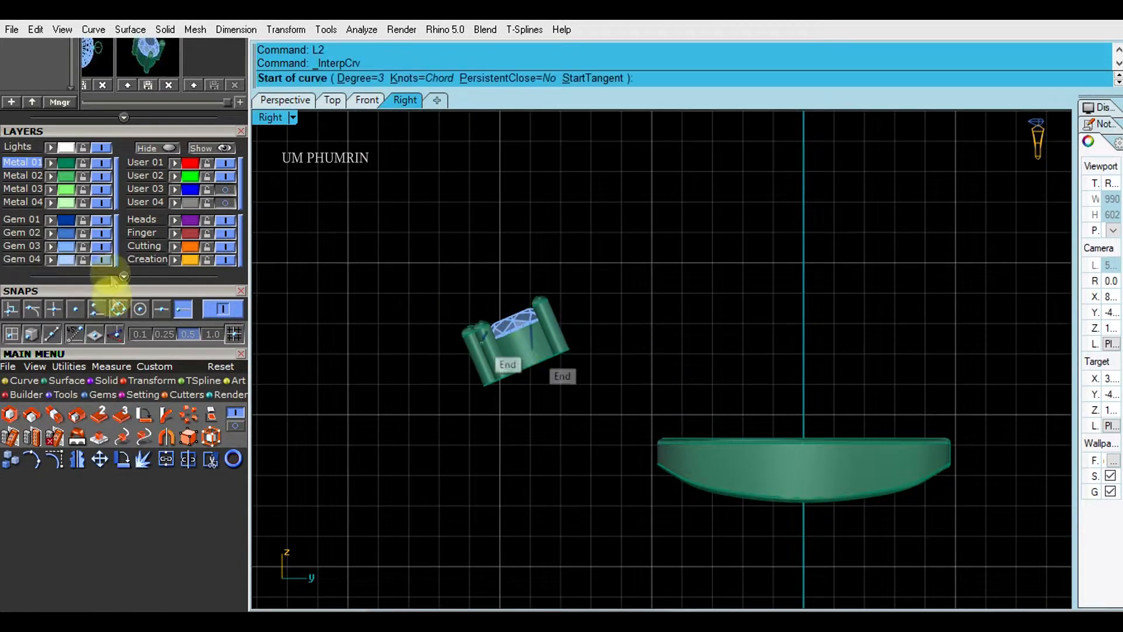
scroll(469, 381, up, 3)
click(464, 382)
scroll(479, 388, up, 3)
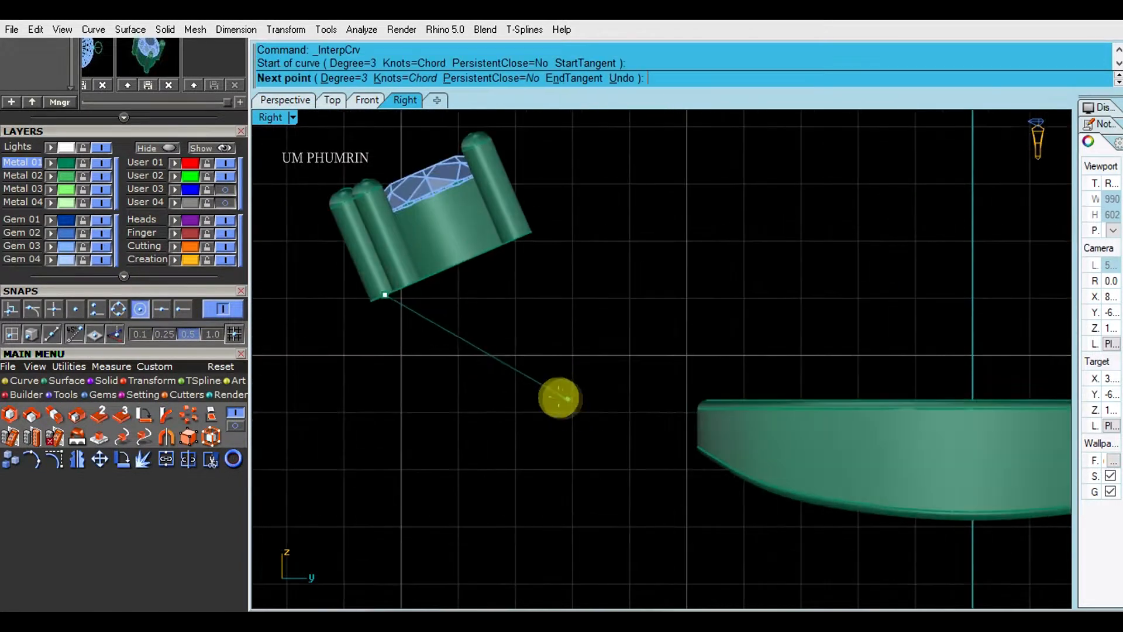
click(534, 384)
click(733, 407)
right_click(734, 408)
Step: Rebuild the connecting curve between the prong and the halo with 7 points
drag(585, 328, 514, 388)
scroll(597, 381, down, 1)
right_drag(597, 380, 648, 337)
text(Re)
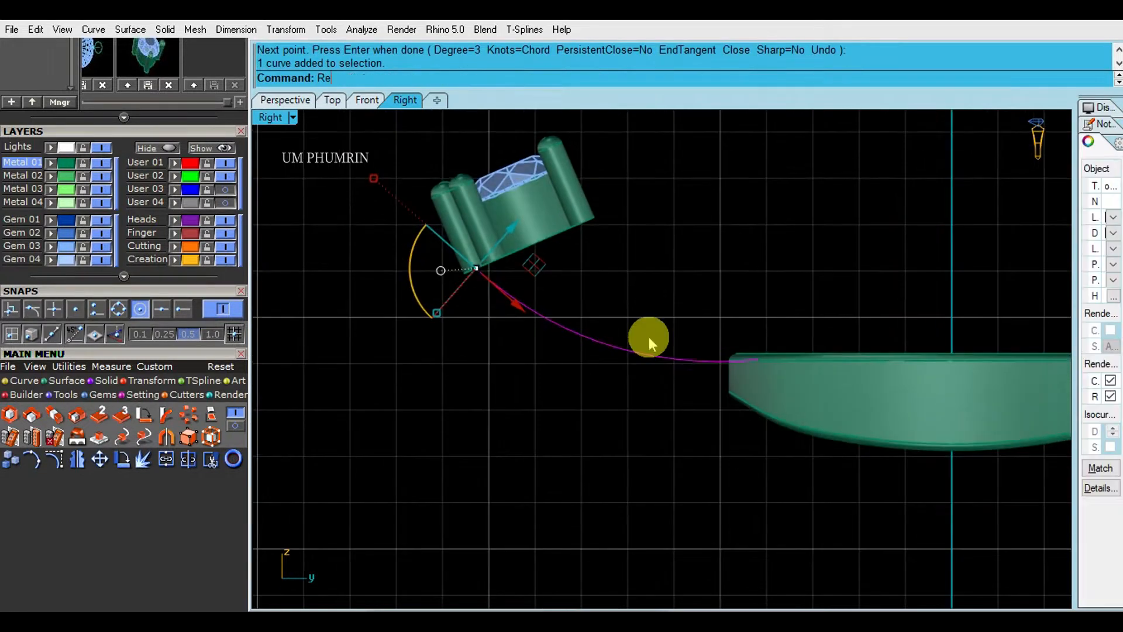
key(Return)
key(Return)
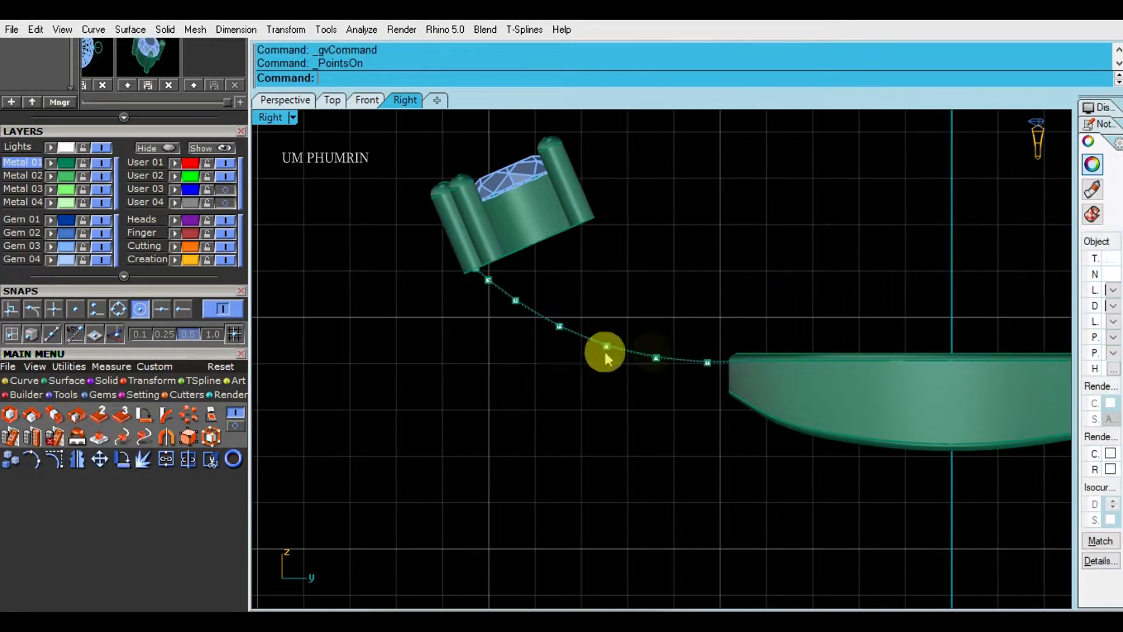
key(Escape)
scroll(496, 299, up, 2)
click(565, 329)
scroll(656, 350, down, 4)
right_drag(657, 350, 629, 377)
right_click(629, 379)
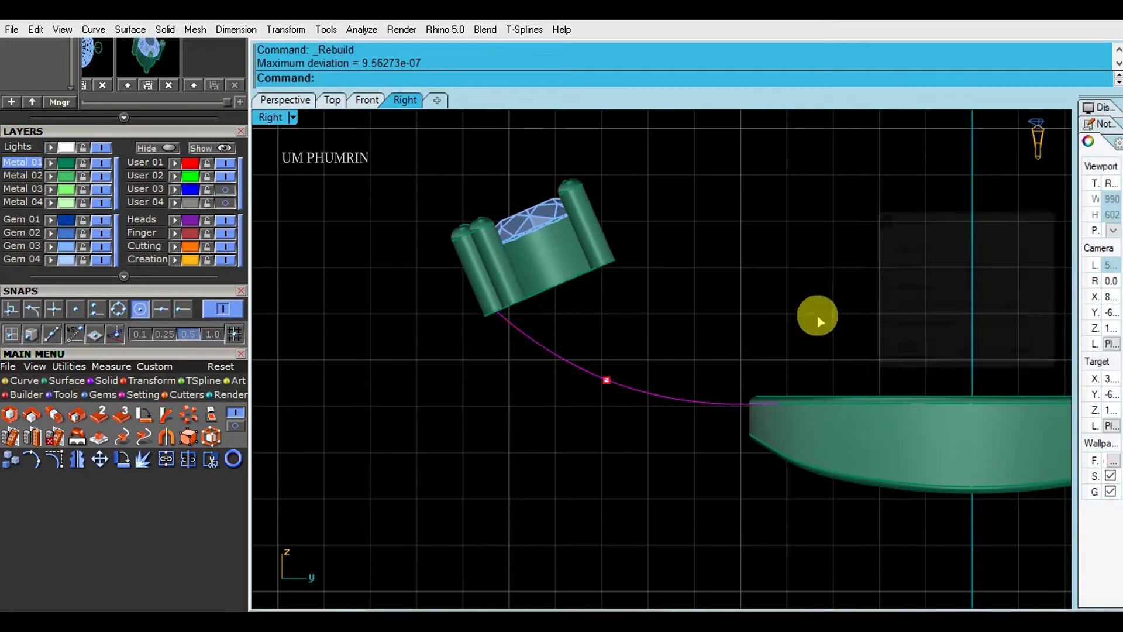
text(7)
key(Return)
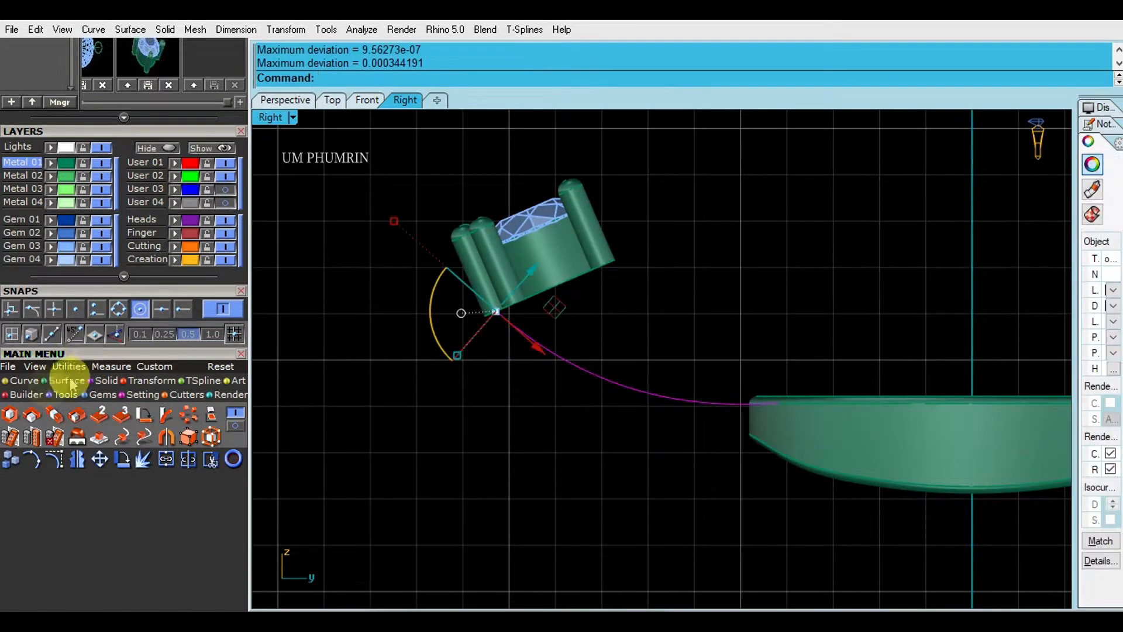
Step: Reshape the connecting curve with its control points so it drops steeply from the prong and runs nearly level into the halo
key(F10)
scroll(553, 339, up, 3)
click(550, 324)
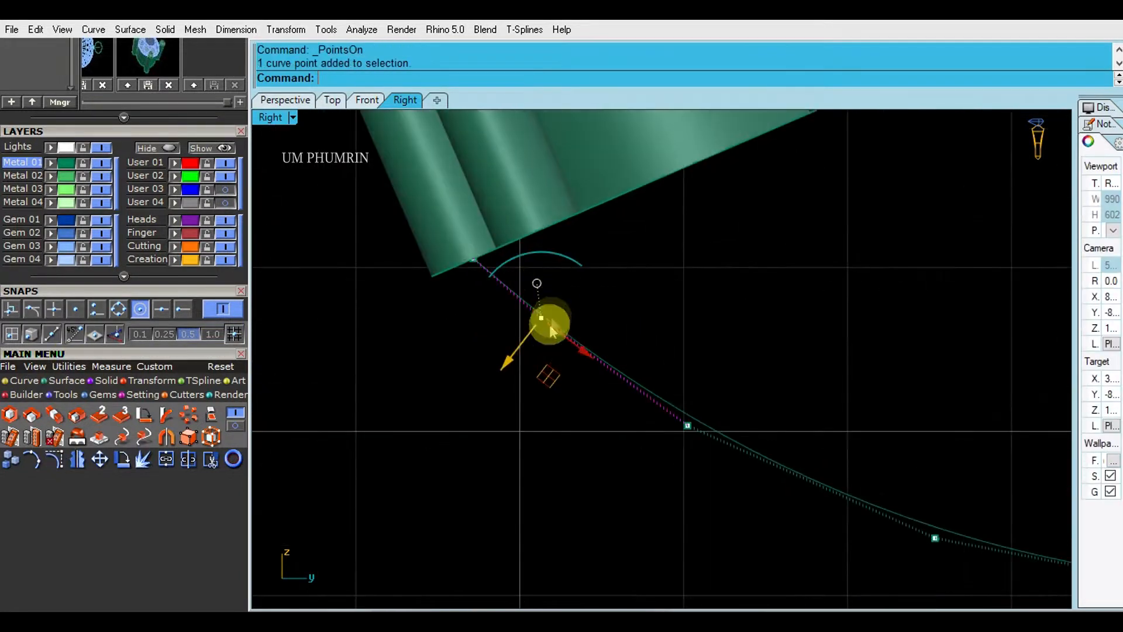
click(538, 285)
click(611, 148)
drag(584, 289, 564, 316)
click(687, 425)
drag(739, 385, 726, 396)
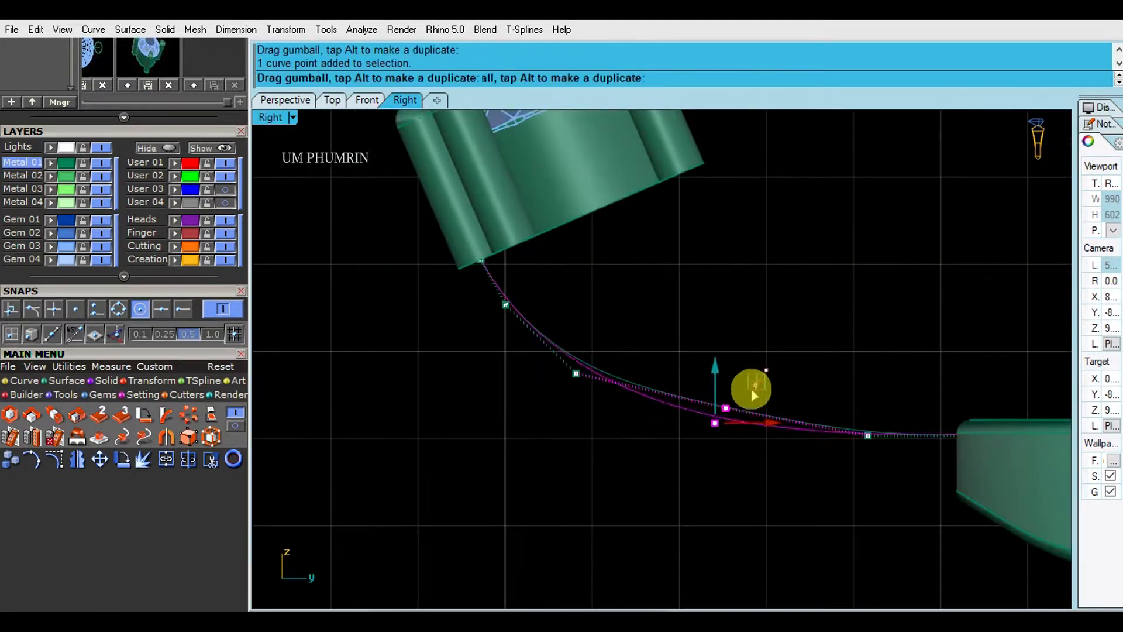
drag(754, 390, 798, 371)
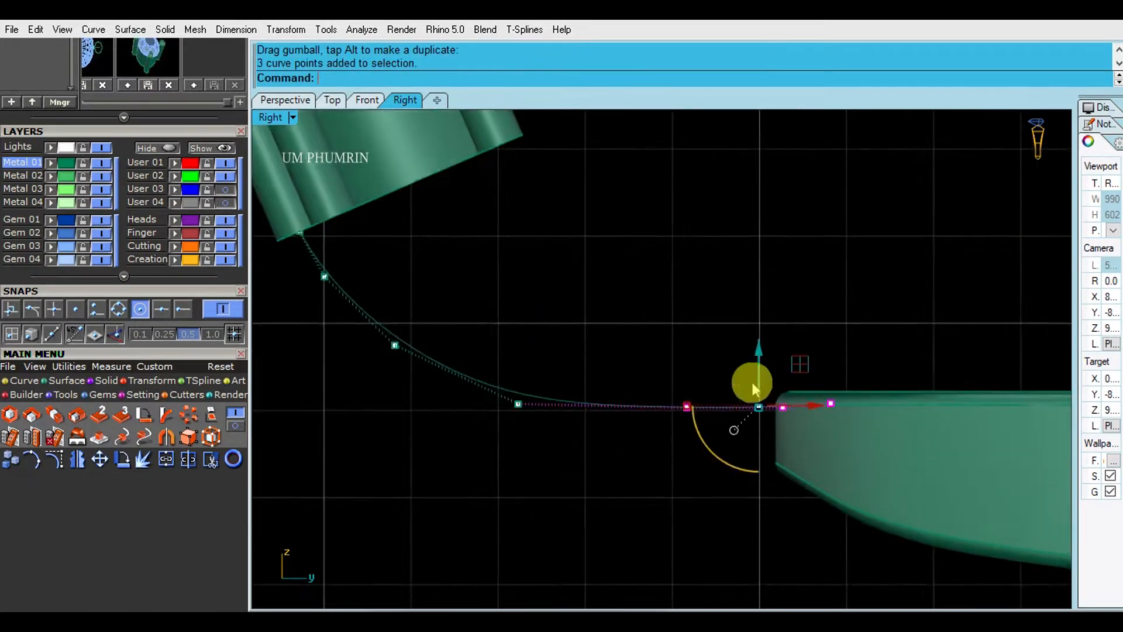
drag(753, 382, 777, 363)
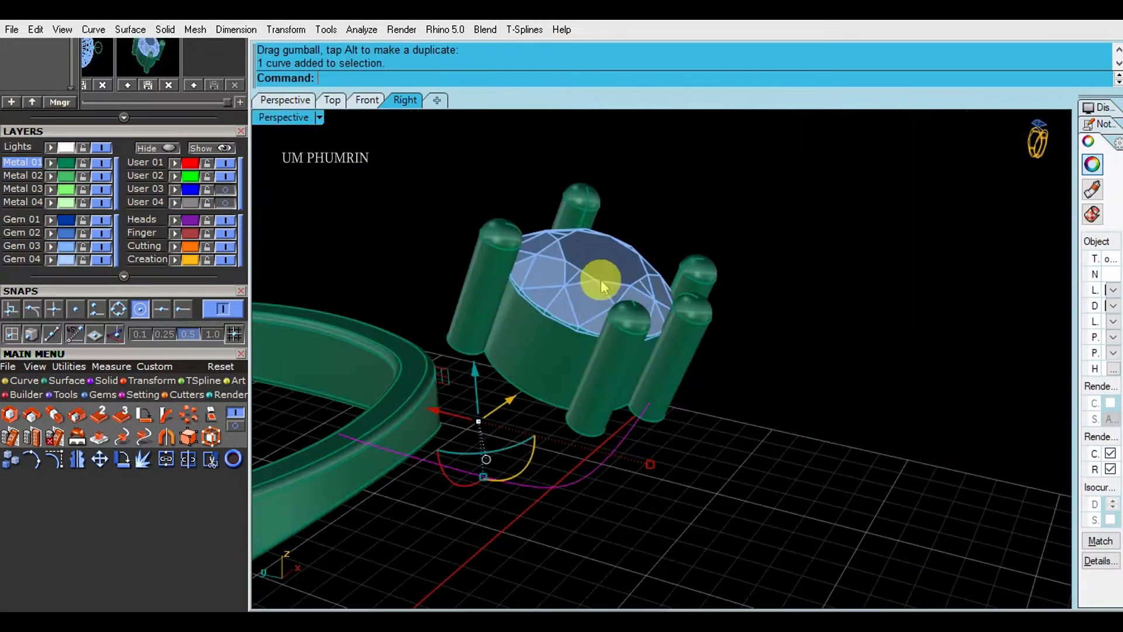
Step: Try a round-capped pipe along the connecting curve and undo it
shift+right_drag(601, 279, 759, 256)
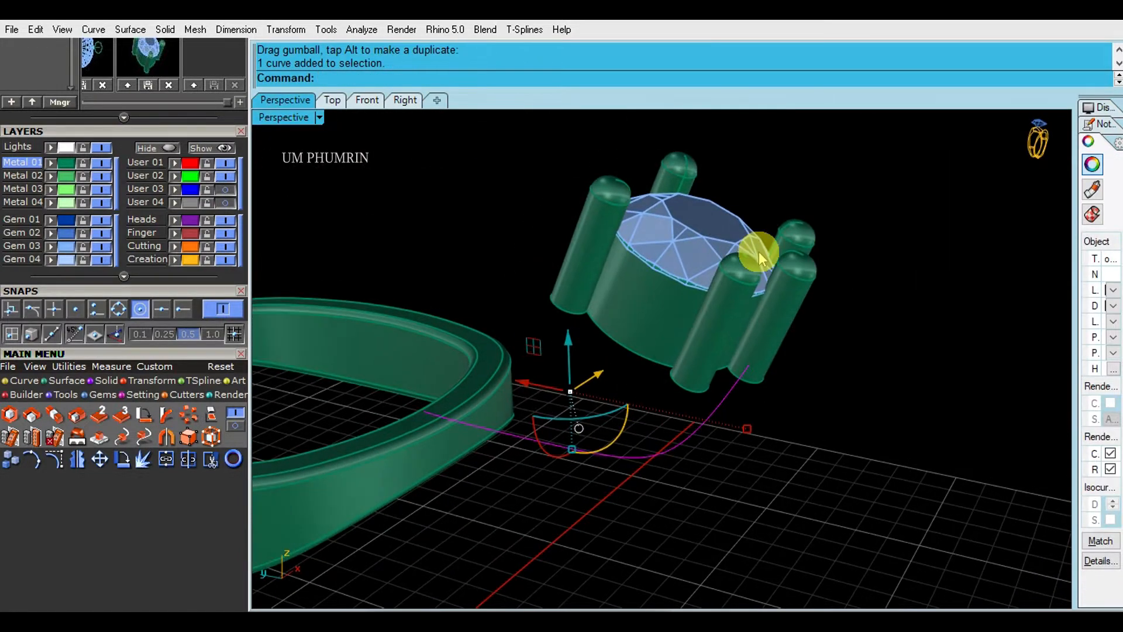
key(Return)
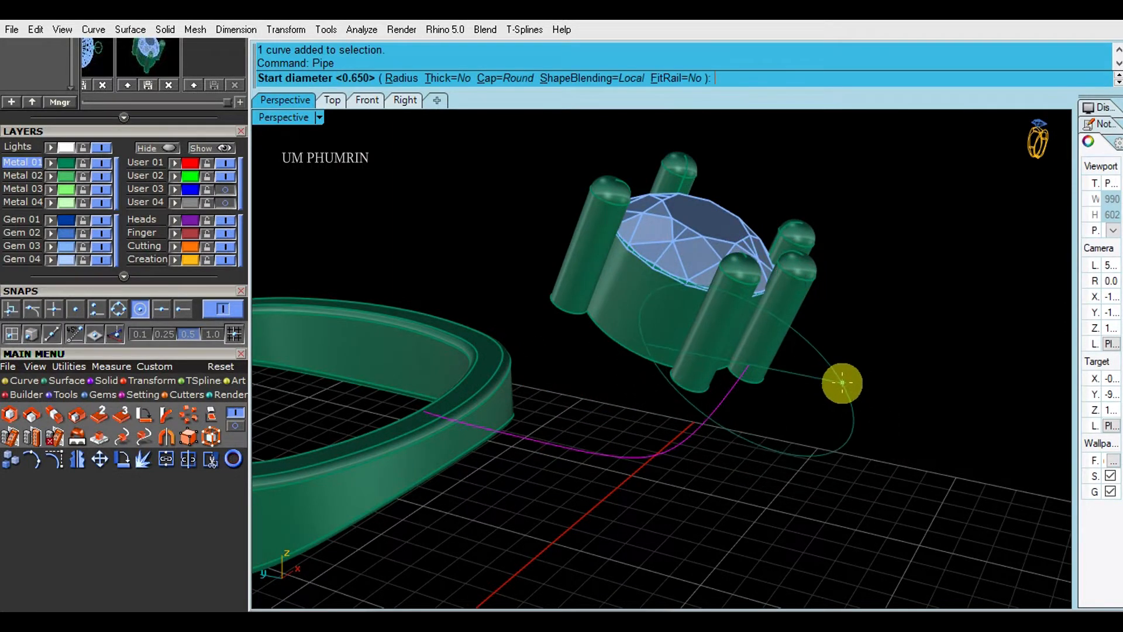
text(.)
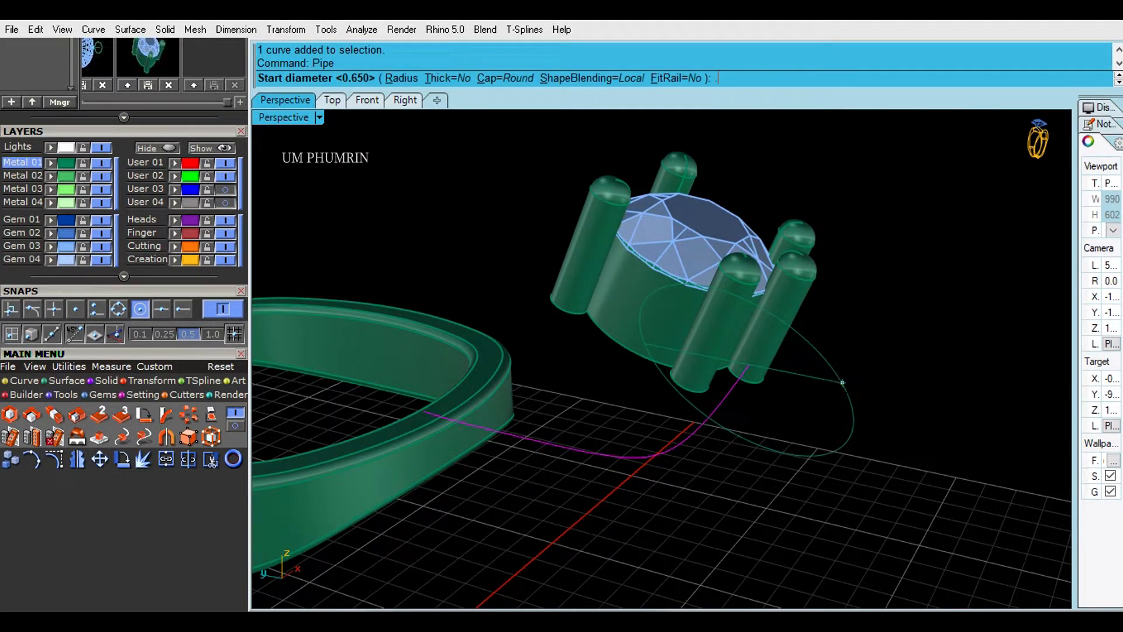
text(7)
key(Return)
key(Return)
key(Return)
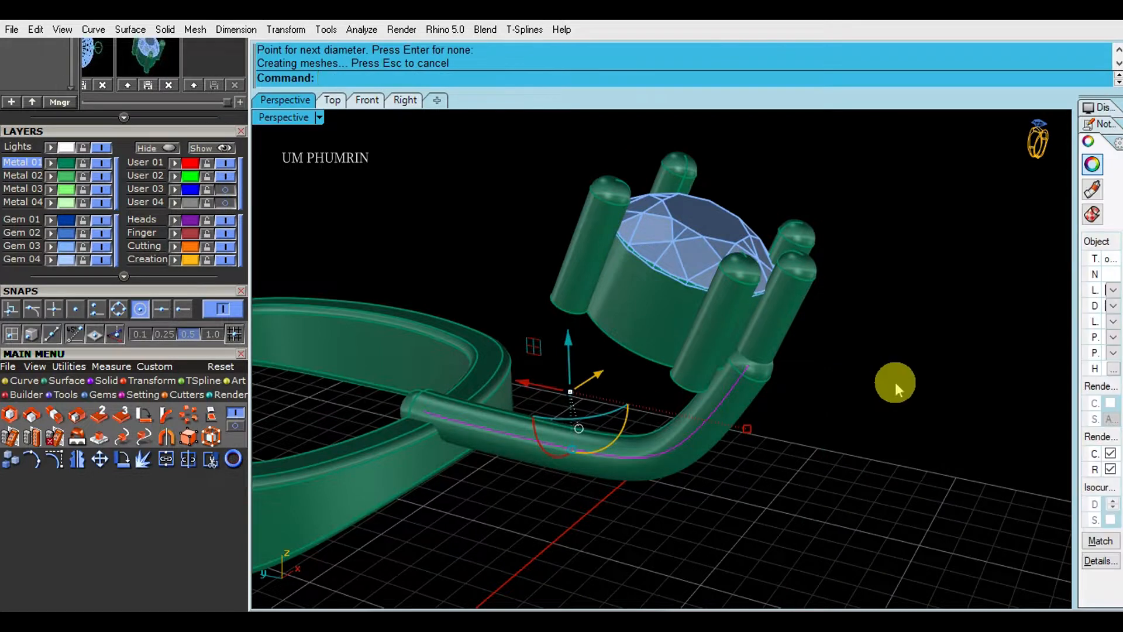
key(ctrl+z)
Step: Pipe the connecting curve with round caps, starting at diameter 0.65 and widening toward the halo
key(Return)
right_drag(867, 383, 855, 379)
text(.65)
key(Return)
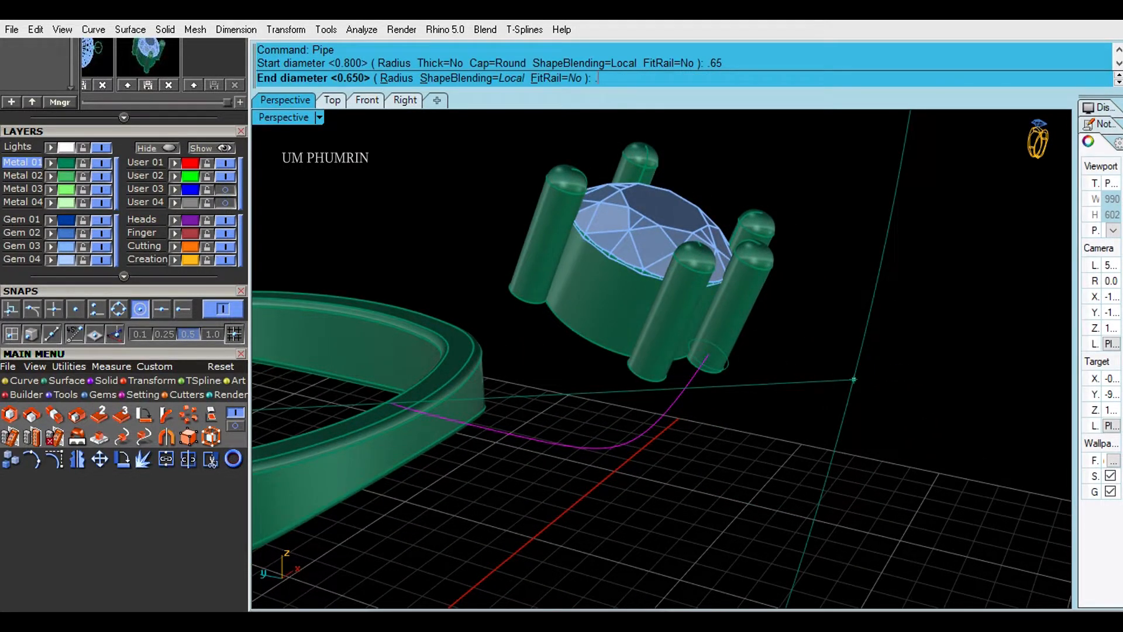
text(.76)
key(Return)
key(Return)
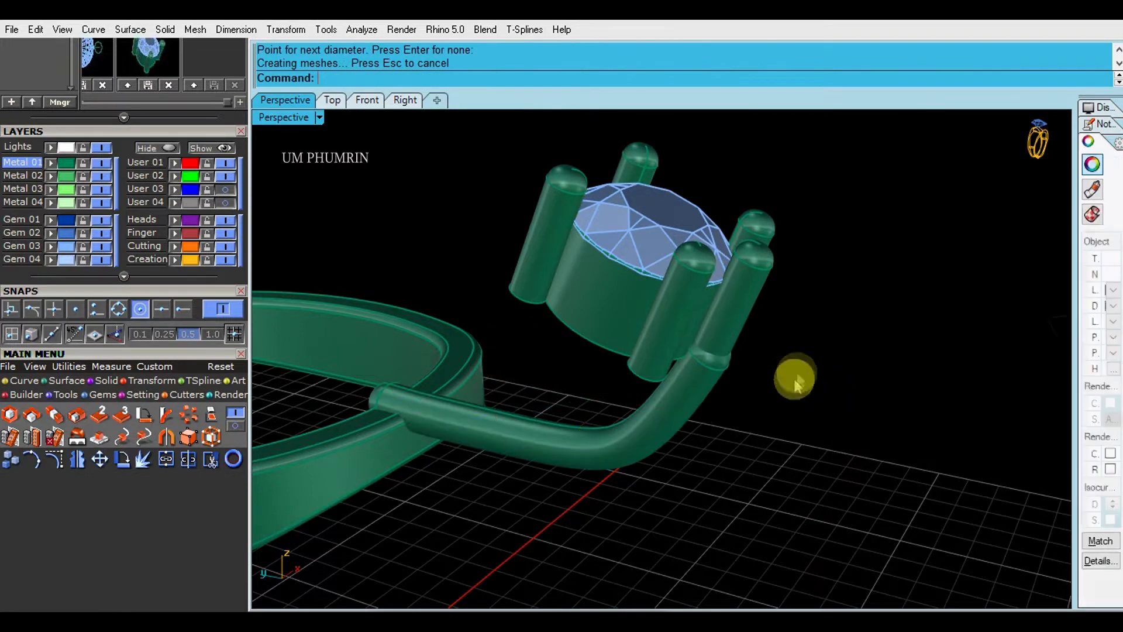
Step: Check the pipe against the halo's upper edge in the side view and delete it
right_drag(794, 376, 639, 404)
scroll(639, 403, down, 3)
click(405, 100)
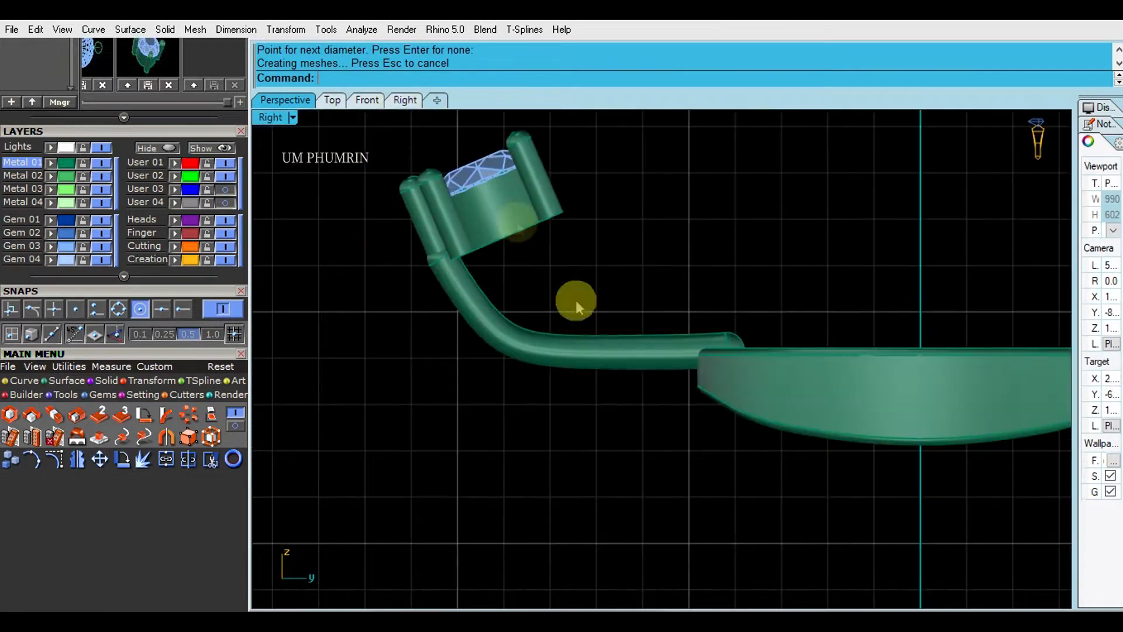
scroll(585, 292, up, 3)
click(631, 352)
key(Delete)
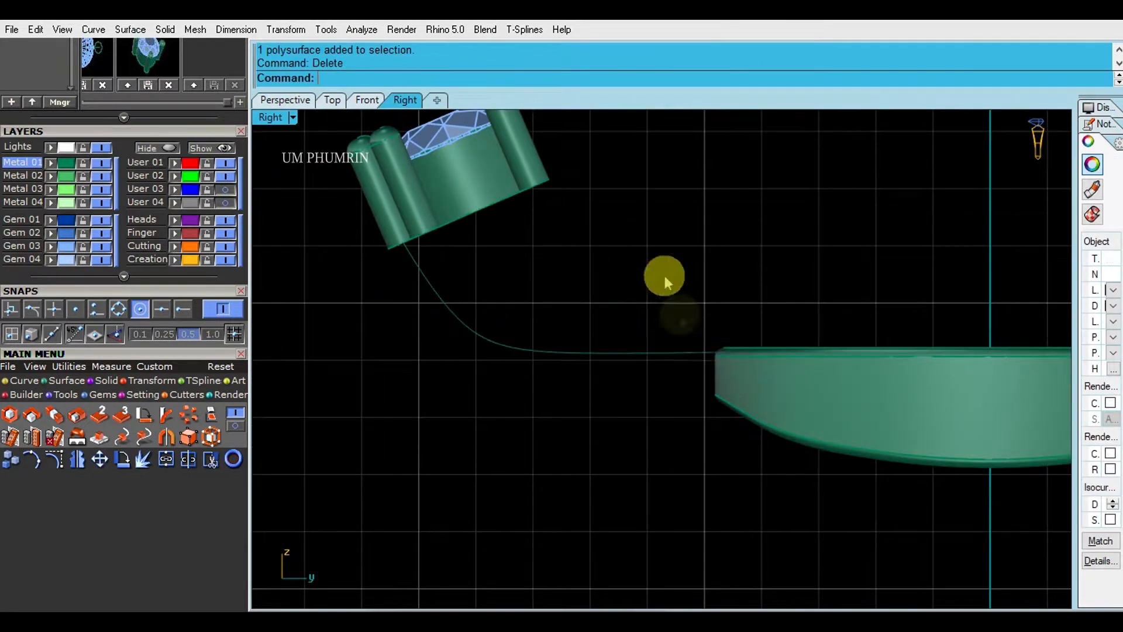
Step: Split the connecting curve at a point just inside the halo's outer edge and delete the piece beyond it
right_drag(679, 314, 580, 313)
click(568, 360)
text(split)
key(Return)
click(363, 78)
scroll(624, 361, up, 3)
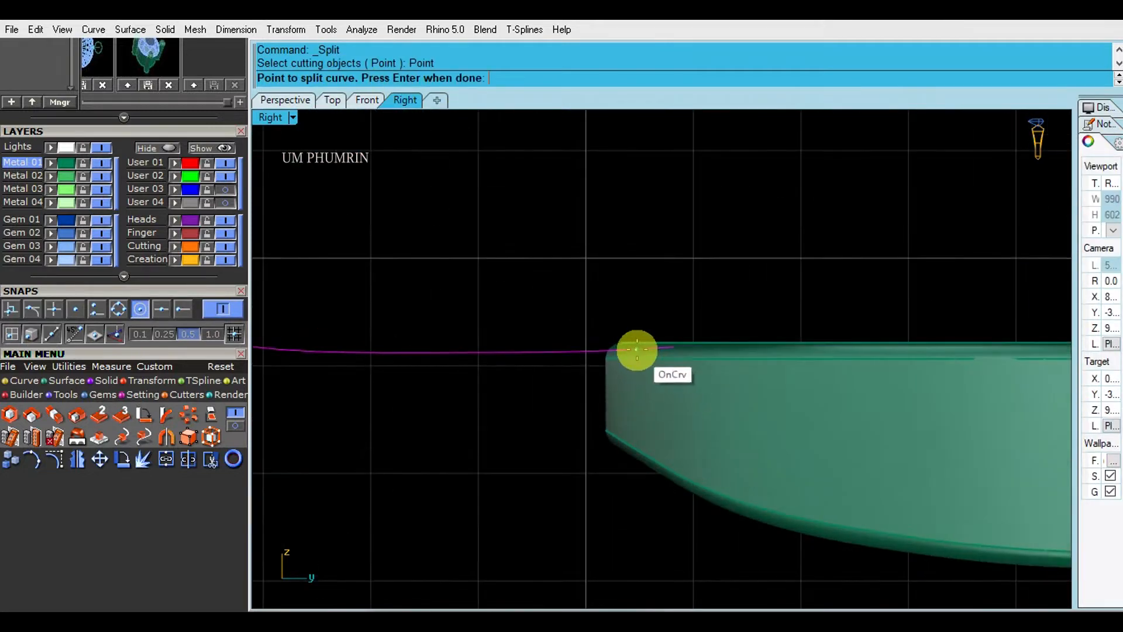
click(637, 351)
right_click(637, 351)
drag(598, 284, 782, 431)
key(Delete)
Step: Rebuild the trimmed connecting curve with 8 points and degree 3, deleting the input curve
click(556, 352)
scroll(556, 352, down, 2)
right_drag(577, 357, 763, 447)
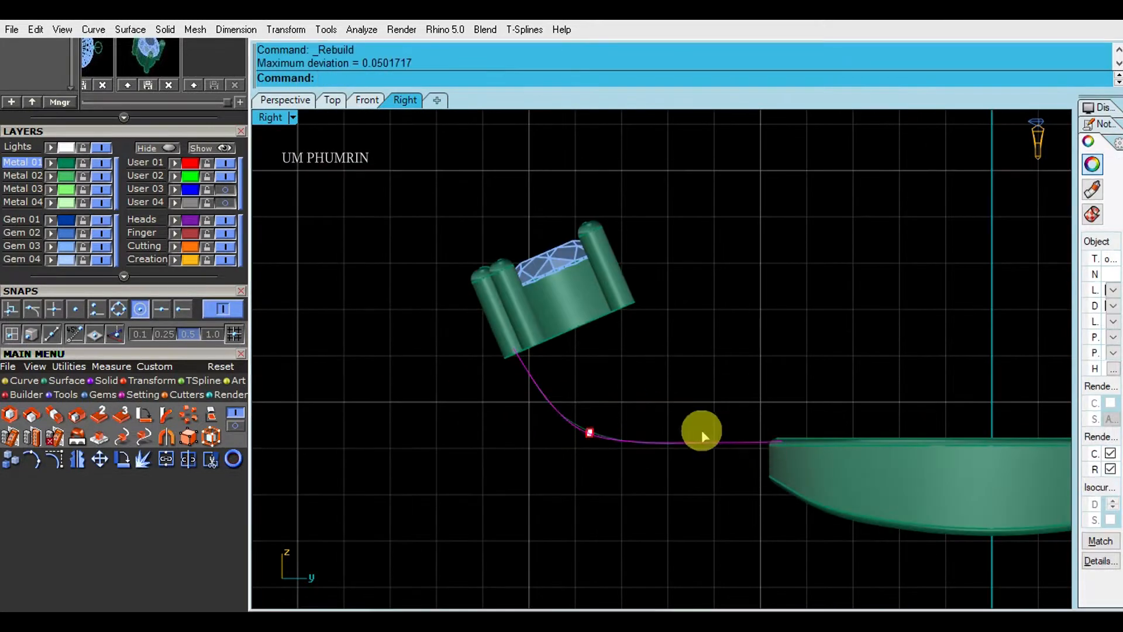
scroll(713, 363, up, 2)
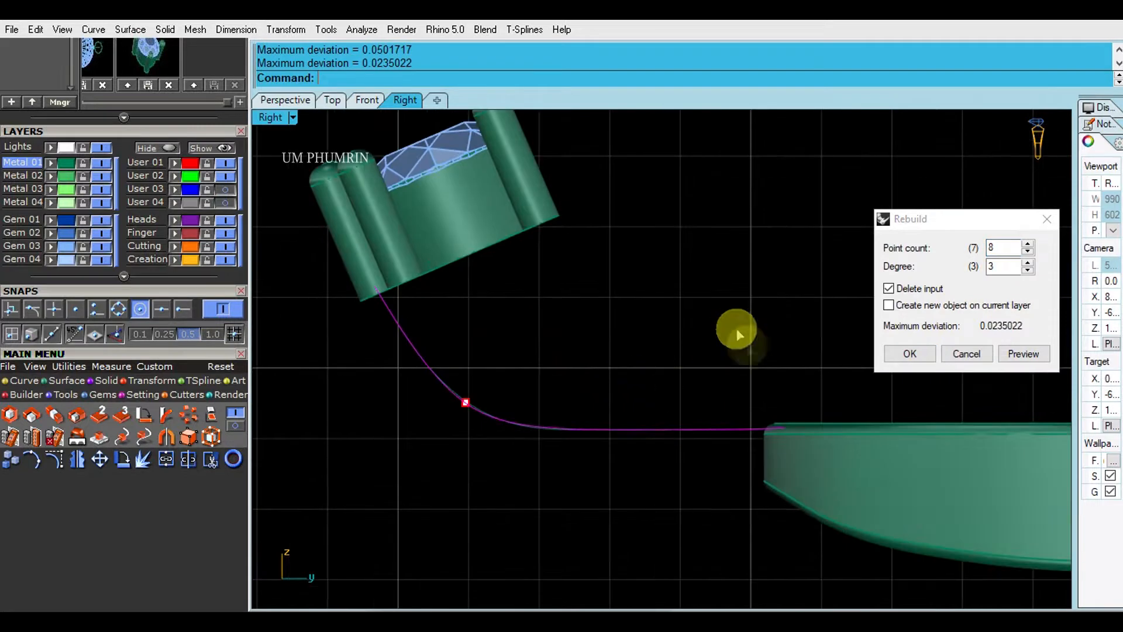
key(Return)
Step: Adjust the rebuilt curve's control points at the lower bend to round it and keep the run into the halo level
click(611, 430)
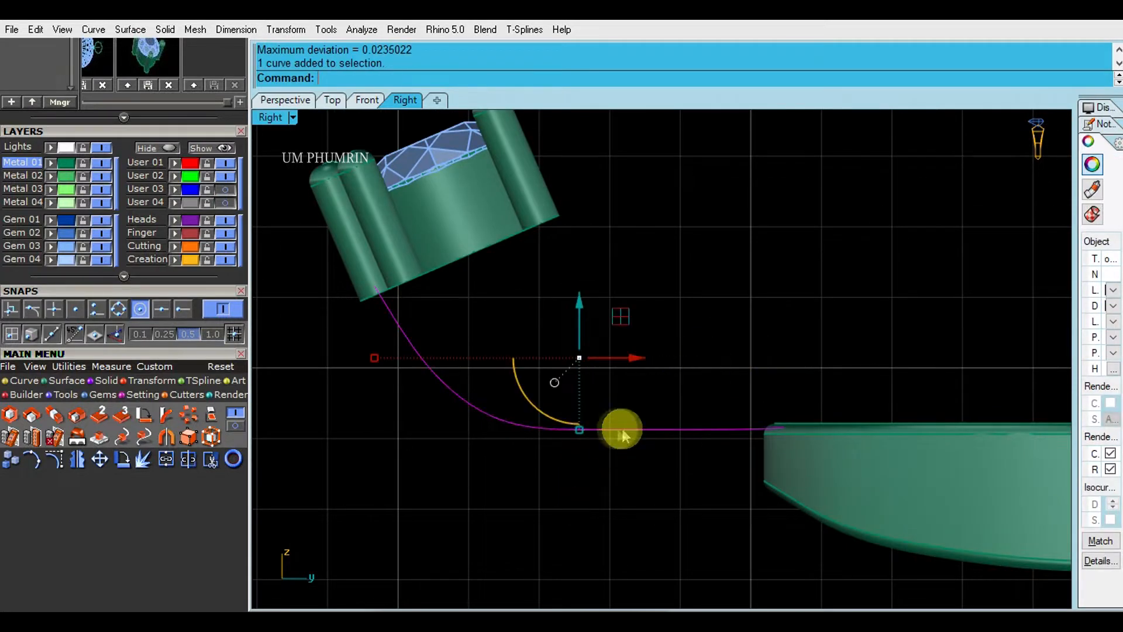
click(513, 426)
scroll(492, 388, up, 2)
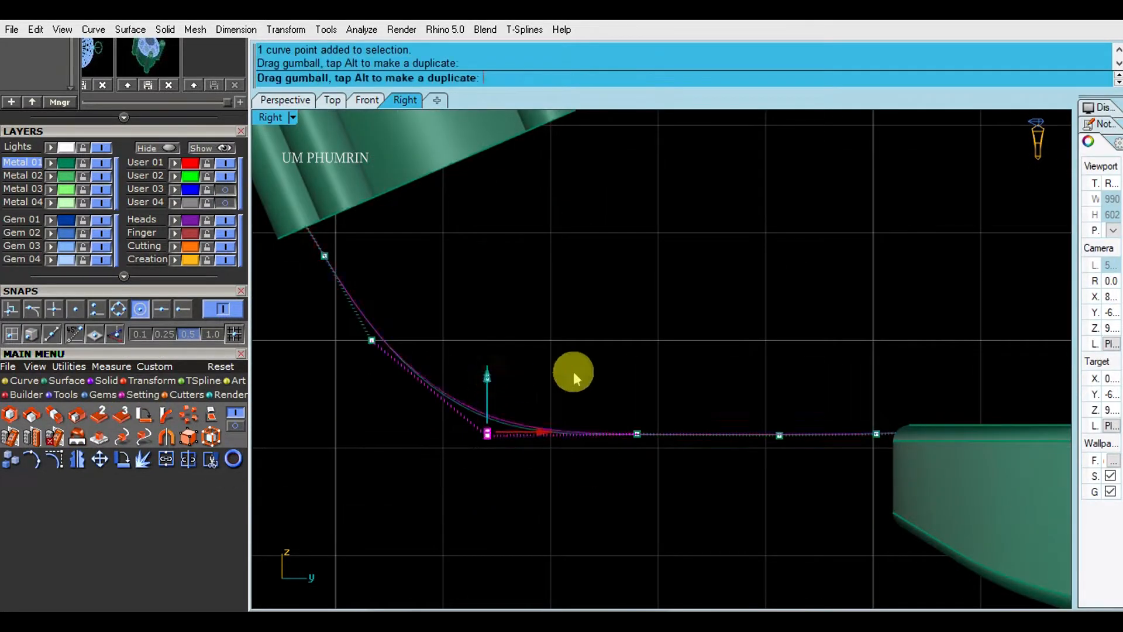
scroll(640, 408, up, 2)
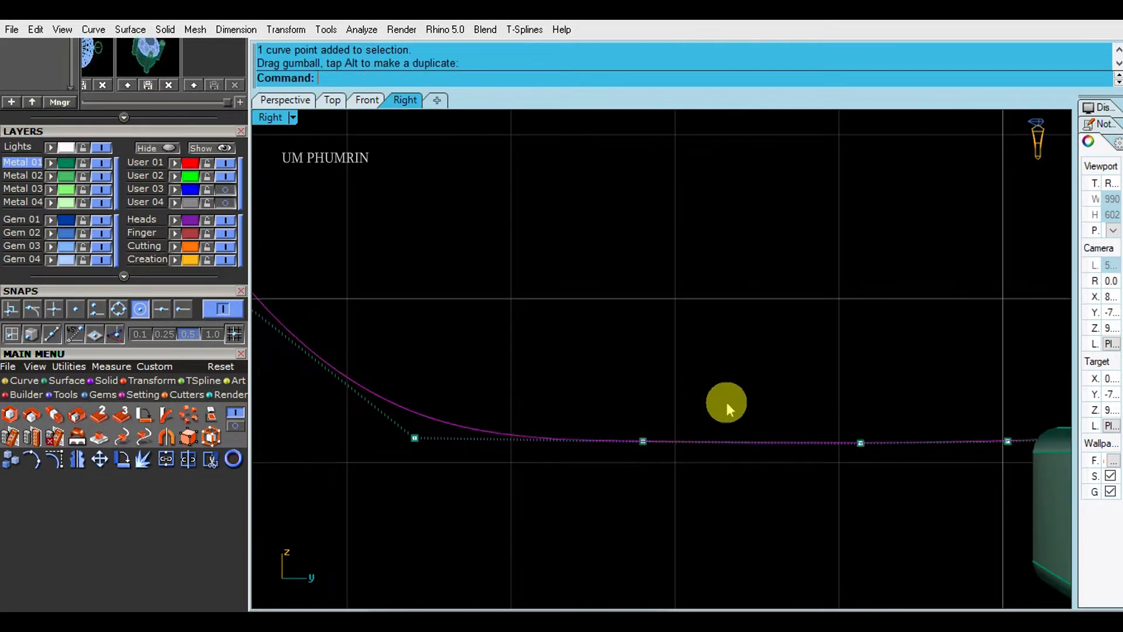
scroll(602, 471, down, 3)
click(476, 272)
key(ctrl+F4)
Step: Pipe the connecting curve with a start diameter of 0.65, an end diameter of 0.75 and round caps
right_drag(670, 263, 693, 342)
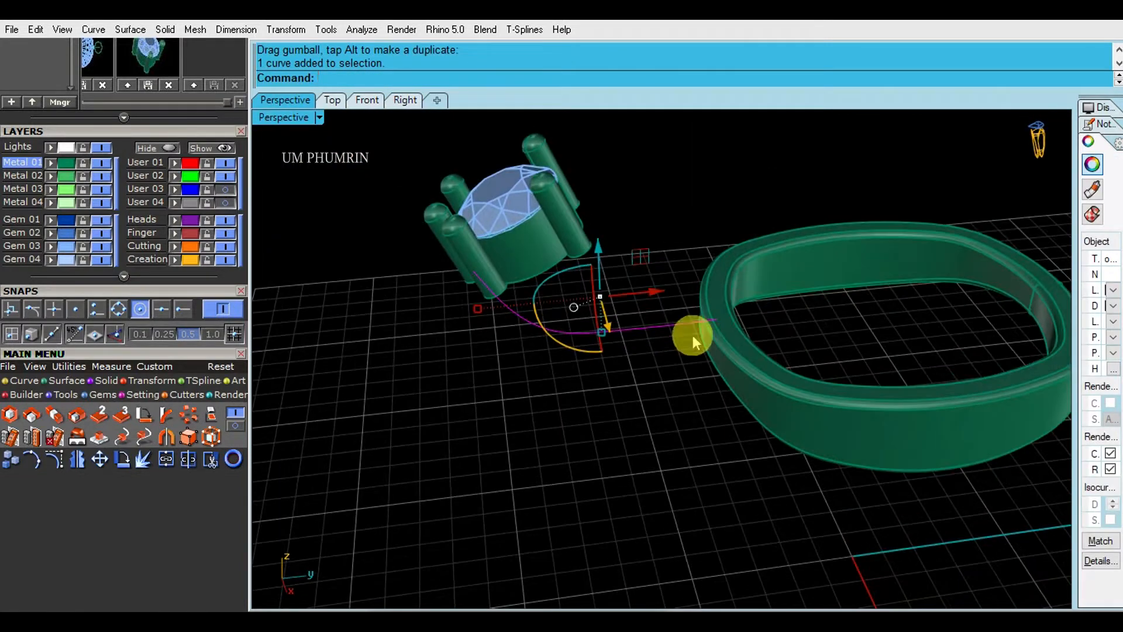
text(Pipe)
key(Return)
text(.65)
key(Return)
text(.75)
key(Return)
key(Return)
Step: Isolate the selection to the pipe's center curve in the side view and set the viewport display to X-Ray
right_drag(663, 364, 825, 348)
scroll(661, 386, up, 6)
click(710, 348)
right_drag(710, 348, 661, 343)
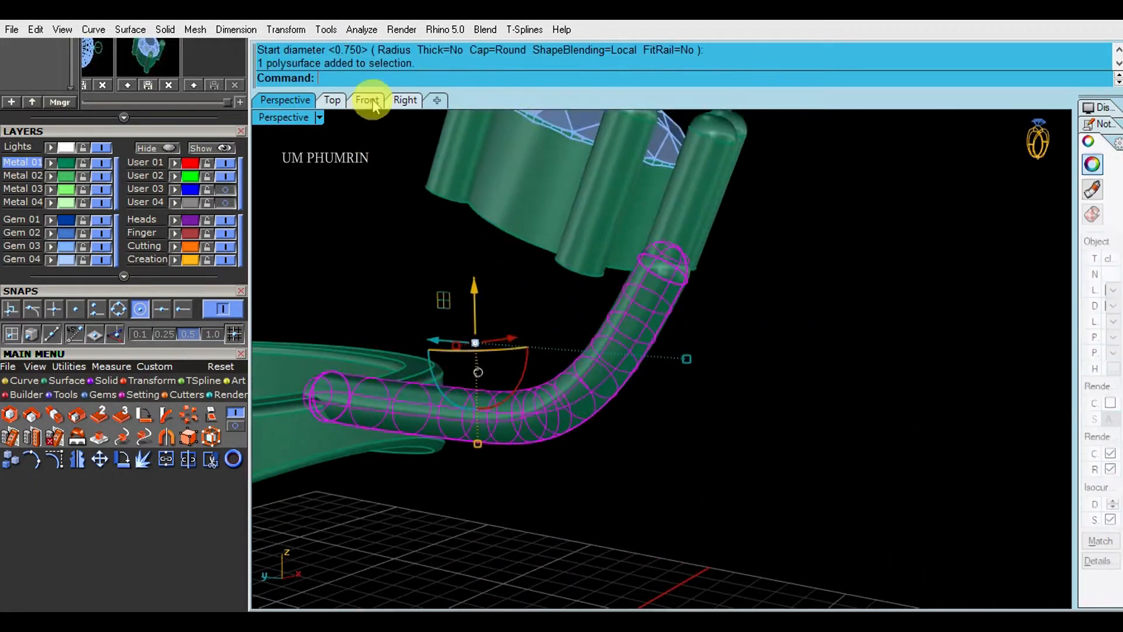
click(368, 100)
click(405, 100)
drag(545, 345, 516, 388)
ctrl+click(515, 398)
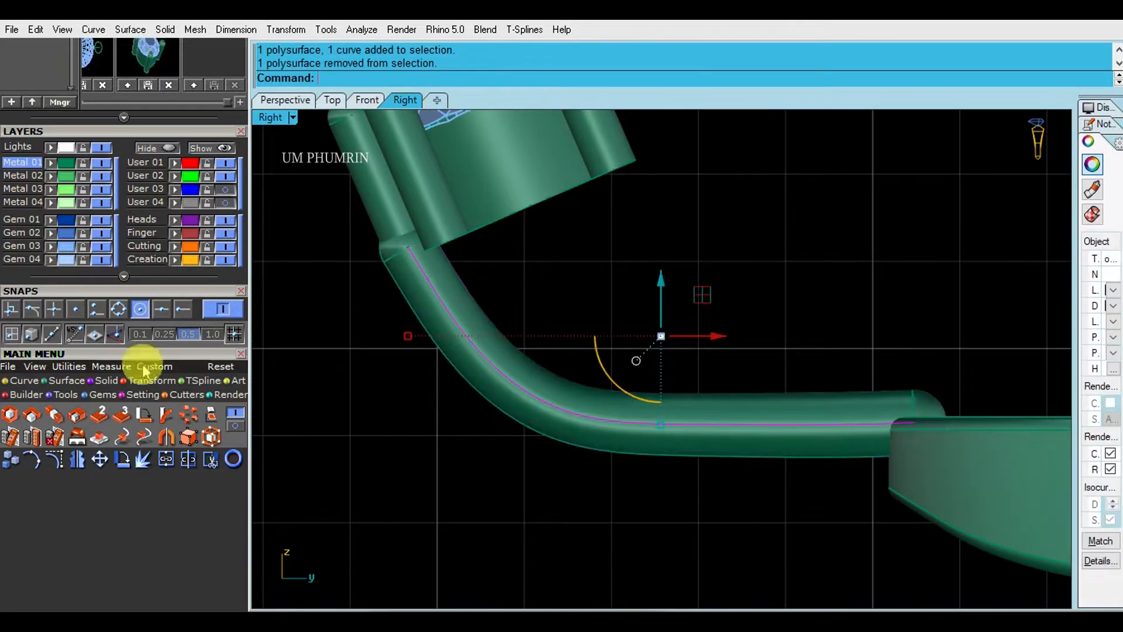
click(292, 117)
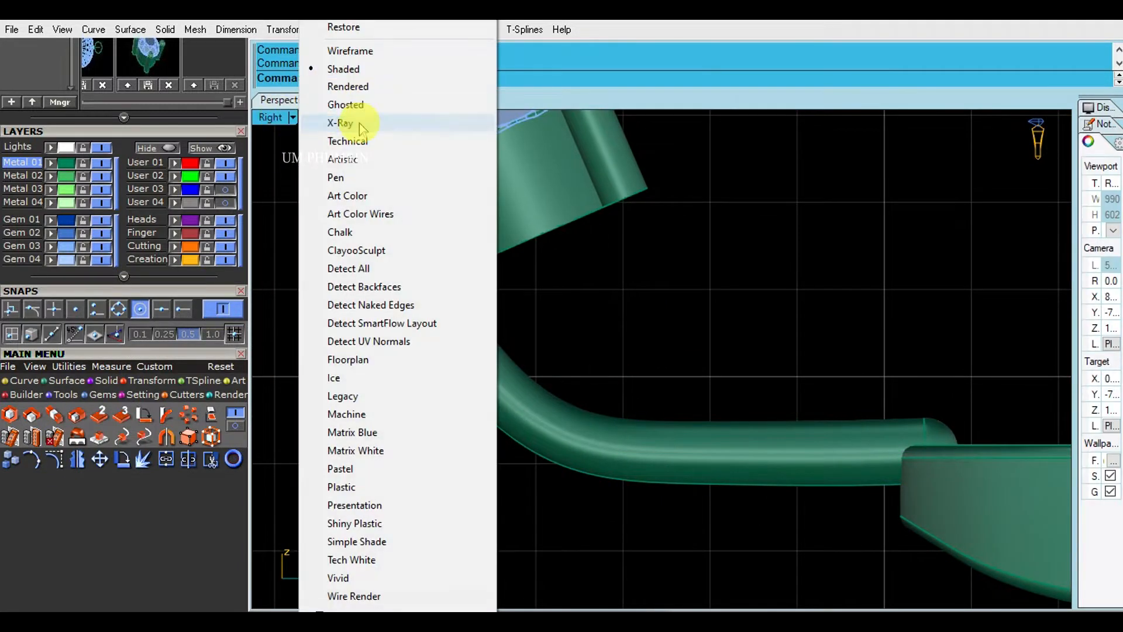
click(361, 128)
Step: Move the center curve's end point and the neighboring control point so the pipe lines up with the center outer prong's base
click(469, 262)
drag(471, 259, 468, 267)
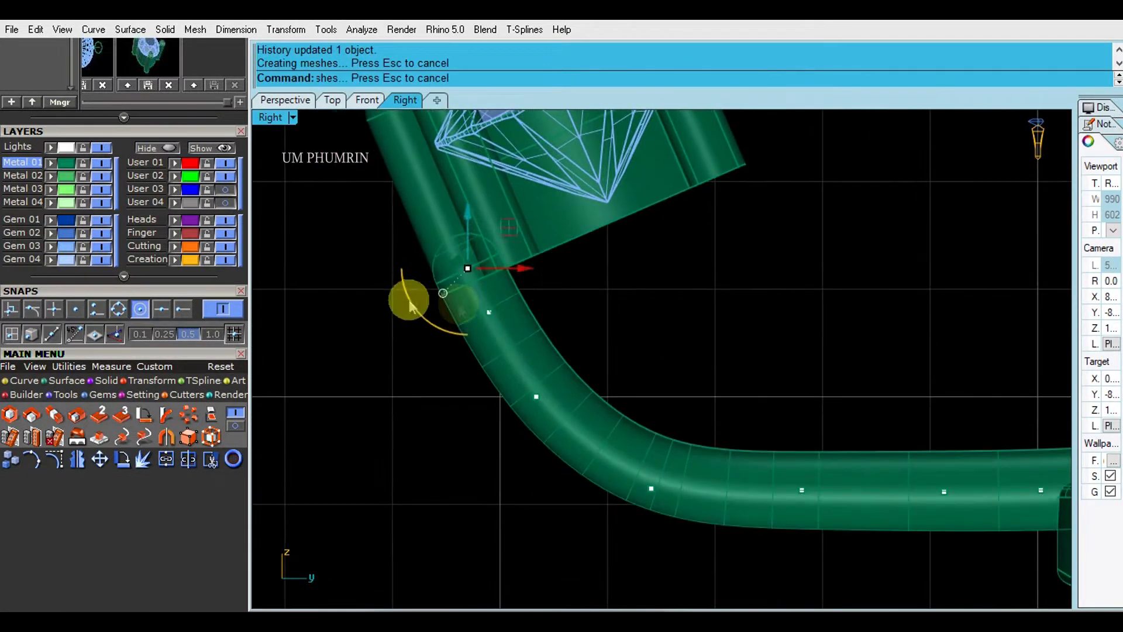
click(489, 312)
scroll(516, 310, up, 4)
drag(524, 310, 553, 313)
click(702, 322)
scroll(603, 286, down, 2)
scroll(508, 302, up, 4)
click(655, 291)
scroll(657, 291, down, 2)
right_drag(656, 290, 664, 295)
scroll(505, 254, down, 2)
Step: Nudge the control points at the prong end of the center curve slightly upward
drag(343, 178, 541, 262)
scroll(466, 194, up, 4)
drag(457, 213, 458, 207)
scroll(722, 307, down, 1)
scroll(728, 303, down, 2)
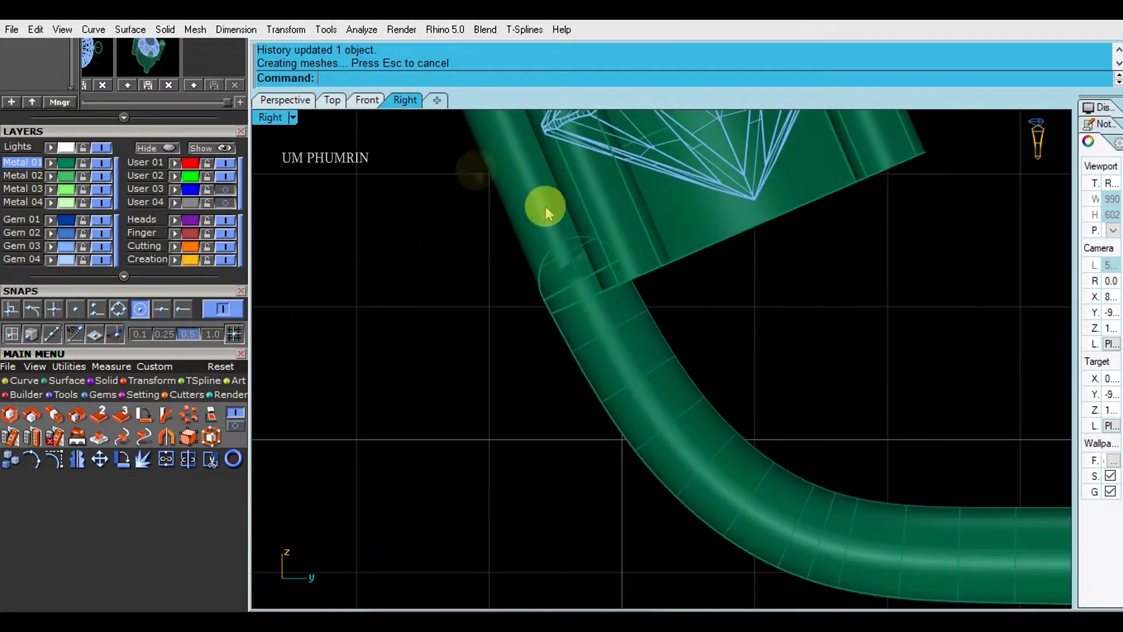
Step: Return to the perspective view and show all hidden objects
key(ctrl+F4)
click(697, 298)
click(770, 343)
scroll(769, 343, down, 3)
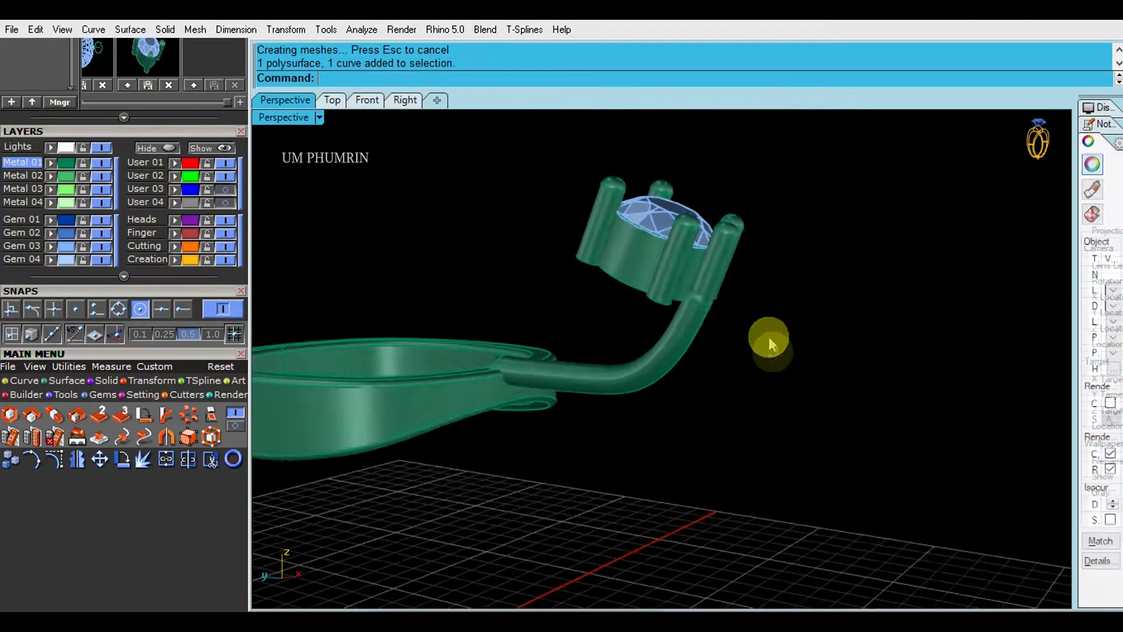
scroll(770, 343, up, 3)
click(689, 286)
click(792, 328)
click(198, 152)
right_drag(783, 328, 719, 386)
Step: Try to array the connecting pipe alone along the halo's path curve, and undo the array
click(705, 289)
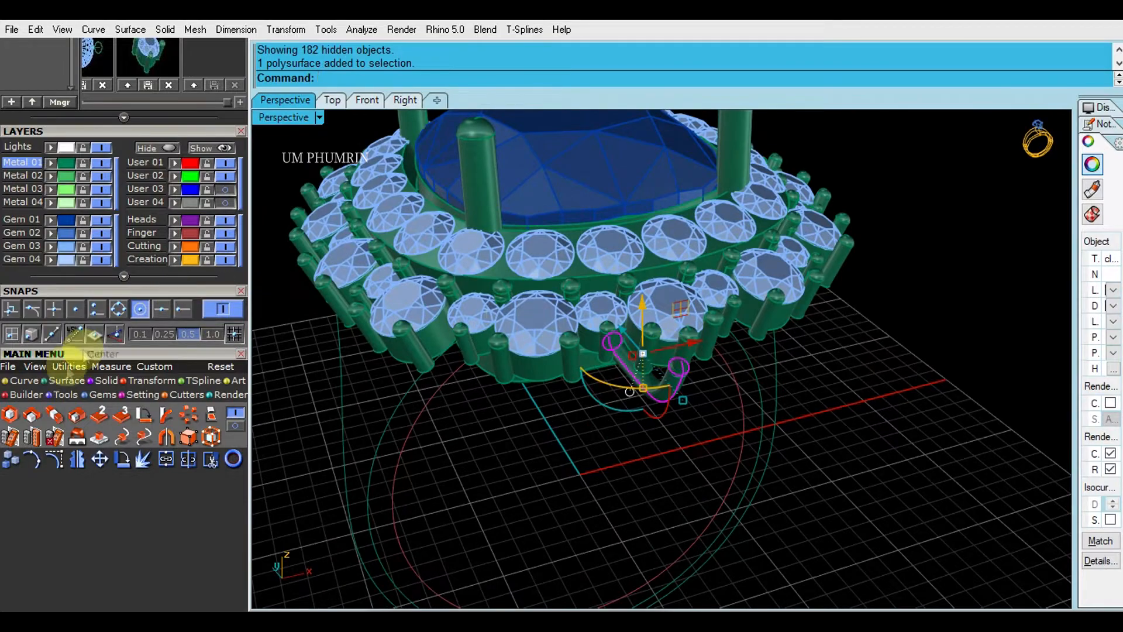
click(235, 424)
click(9, 414)
scroll(827, 206, up, 6)
click(602, 286)
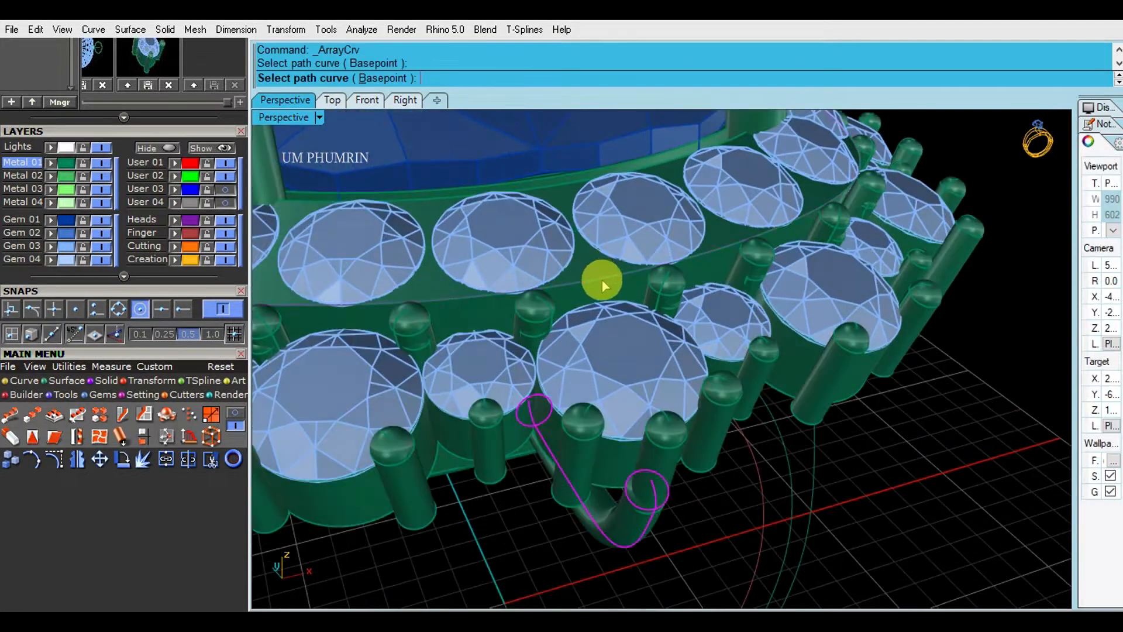
click(627, 399)
scroll(677, 368, down, 6)
click(888, 413)
right_drag(890, 354, 864, 358)
key(ctrl+z)
Step: Array the connecting pipe together with the center outer prong along the halo's path curve
scroll(715, 371, up, 5)
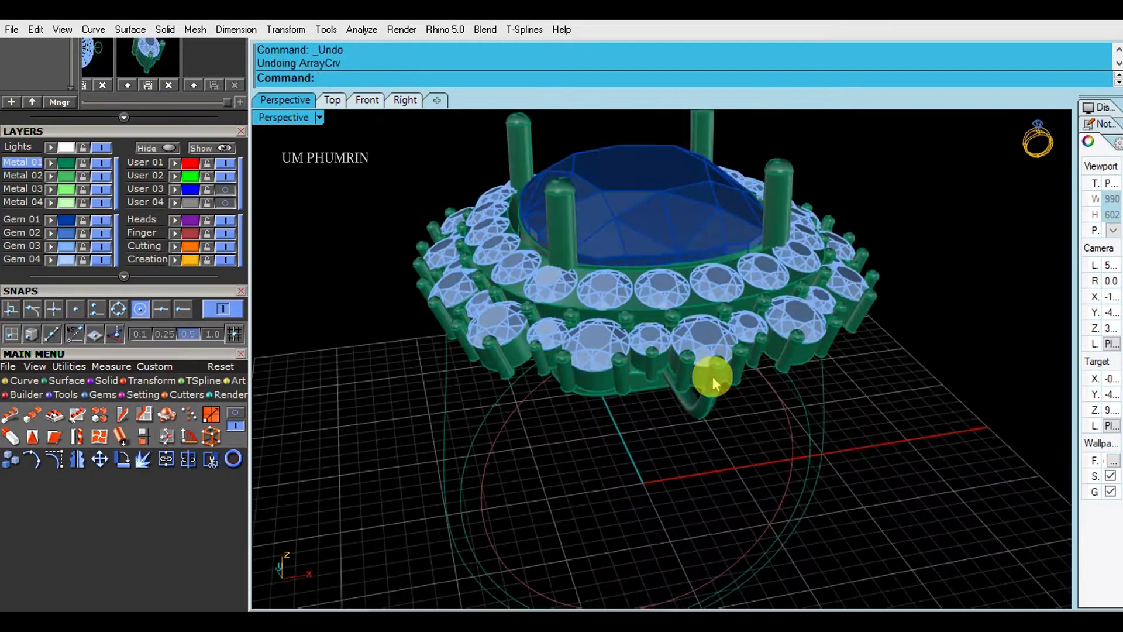
click(707, 415)
shift+click(706, 417)
key(Return)
scroll(770, 256, up, 3)
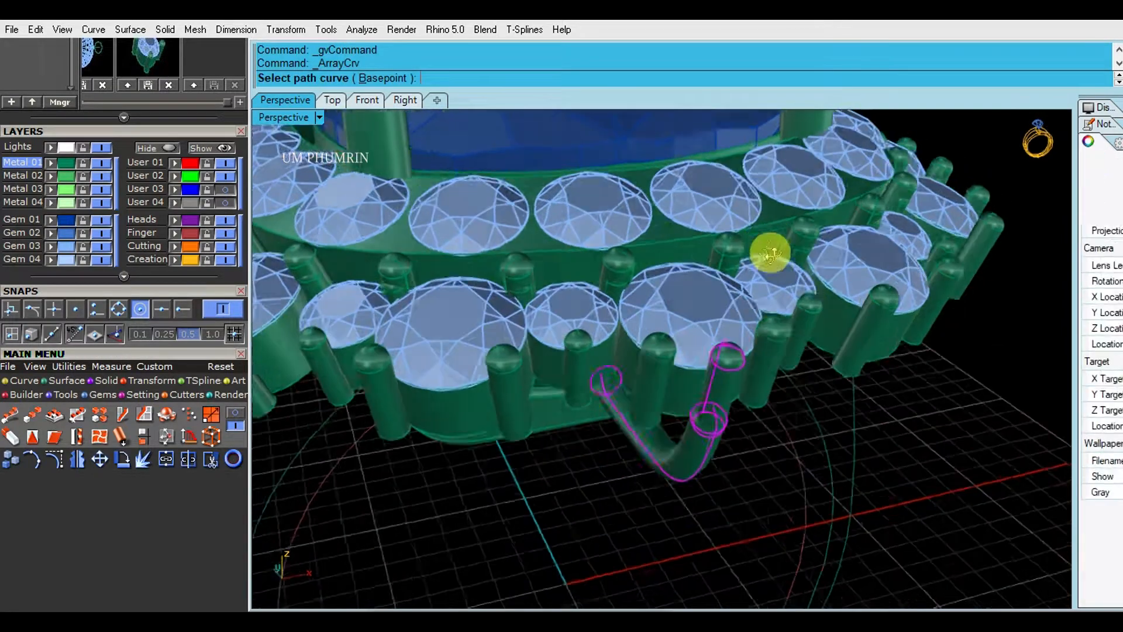
right_drag(770, 256, 685, 234)
click(686, 235)
click(623, 402)
scroll(732, 333, down, 5)
right_drag(732, 333, 826, 368)
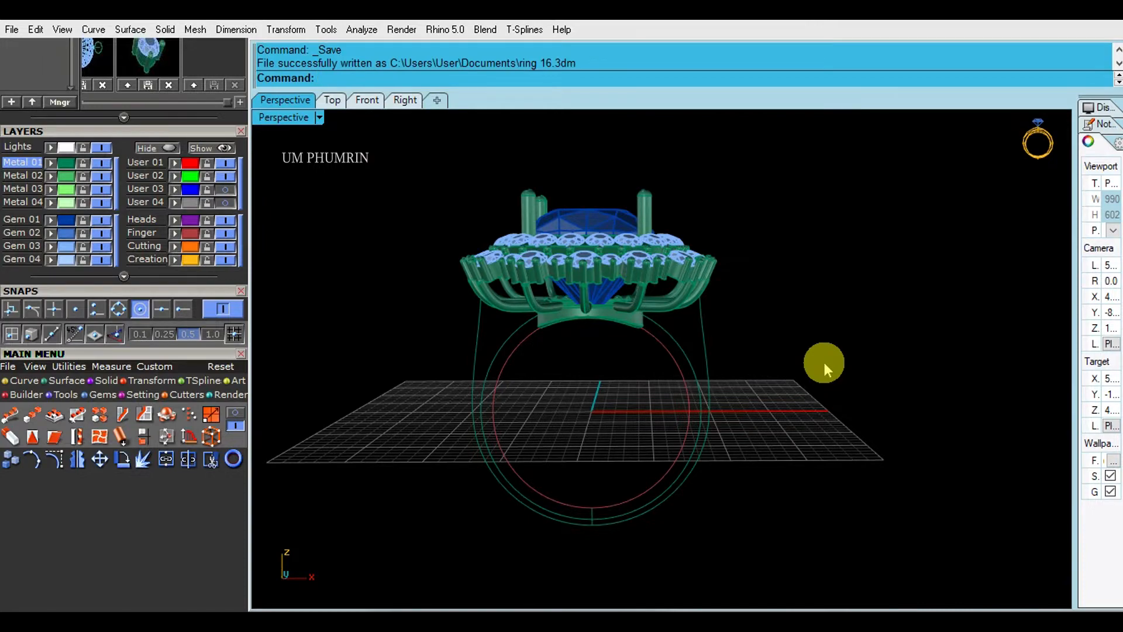
Step: Delete the extra green curve around the finger circle
right_drag(824, 362, 855, 332)
scroll(862, 346, down, 2)
drag(635, 442, 755, 542)
key(Delete)
Step: Set the front view's display mode to Shaded, check the ring there and return to the perspective view
click(368, 100)
scroll(702, 396, down, 4)
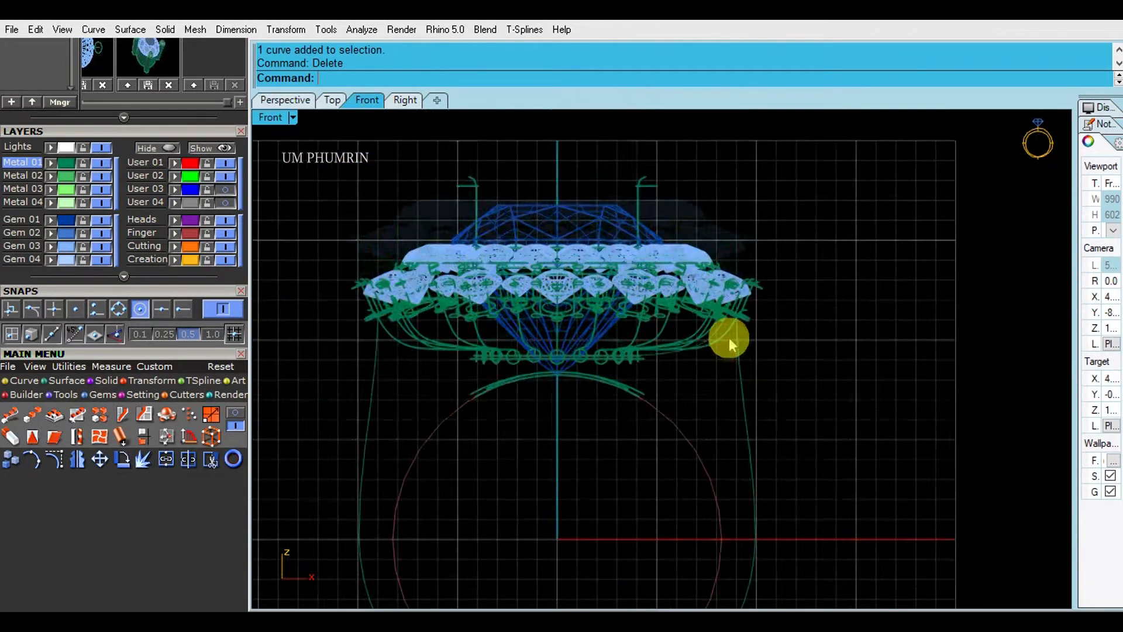
click(282, 120)
click(339, 67)
scroll(591, 275, up, 4)
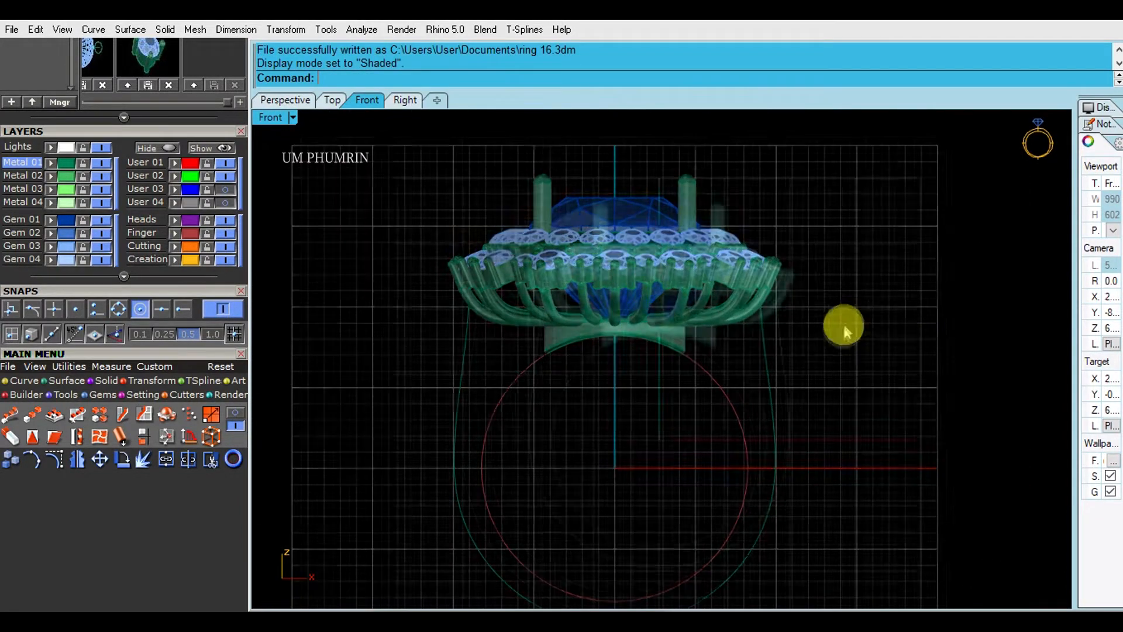
scroll(830, 320, down, 2)
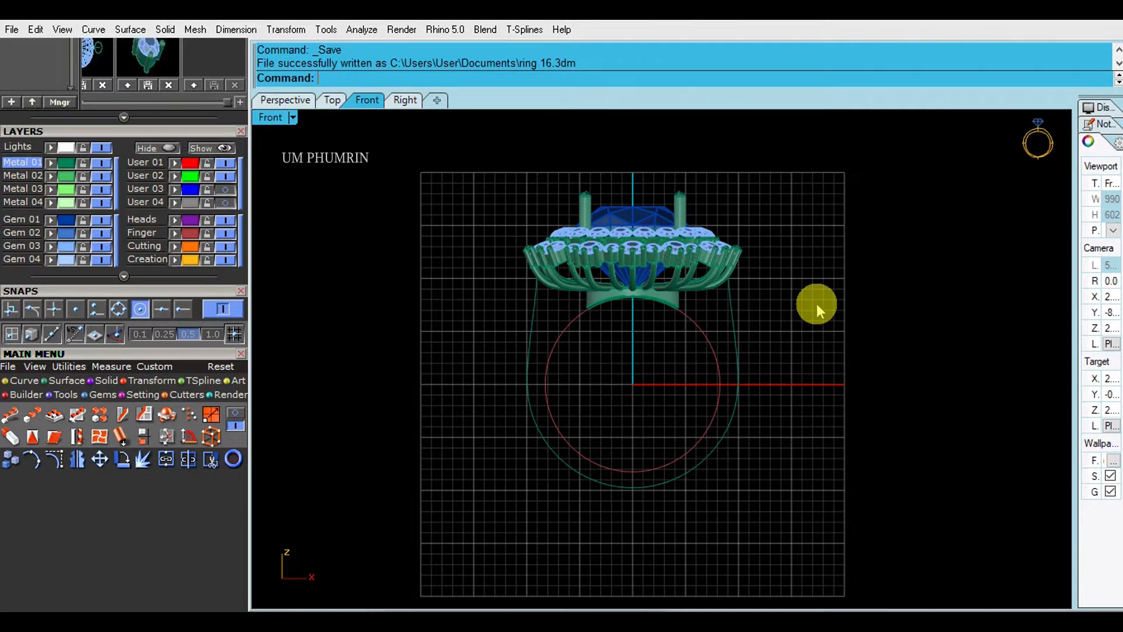
click(286, 99)
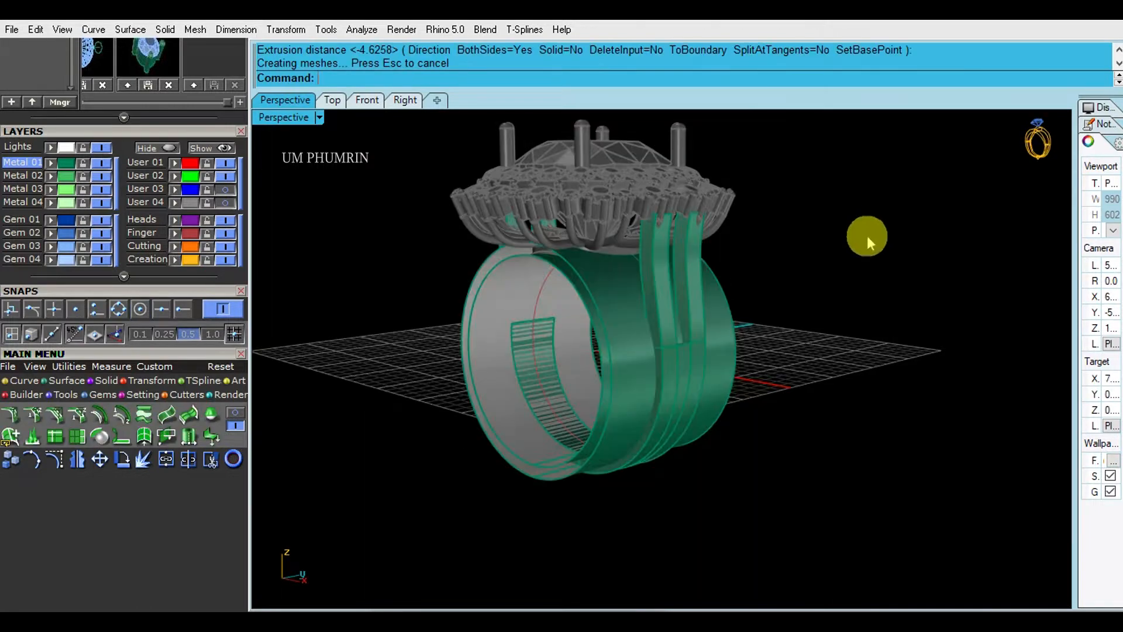
Step: Duplicate the two side edges of the front shank band with DupEdge
right_drag(871, 230, 833, 288)
scroll(693, 253, up, 3)
right_drag(693, 255, 755, 257)
click(582, 257)
shift+click(688, 302)
right_drag(688, 302, 623, 286)
key(Escape)
text(D1)
key(Return)
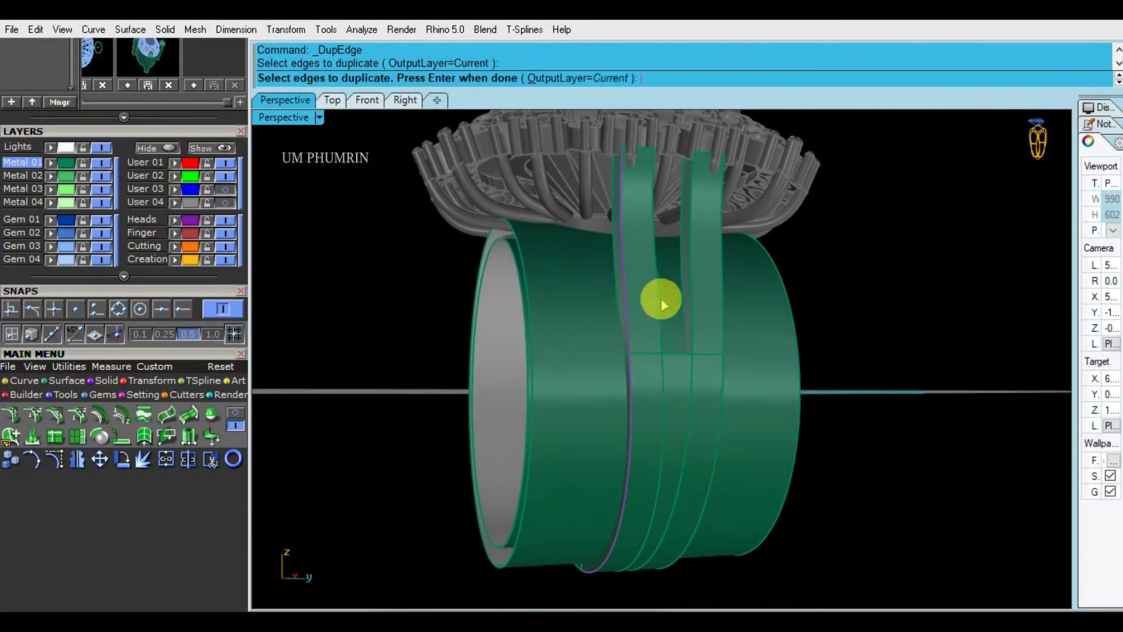
Step: Isolate the two wide cylindrical surfaces with the duplicated edge curves and switch to the side view
shift+click(542, 297)
shift+click(531, 287)
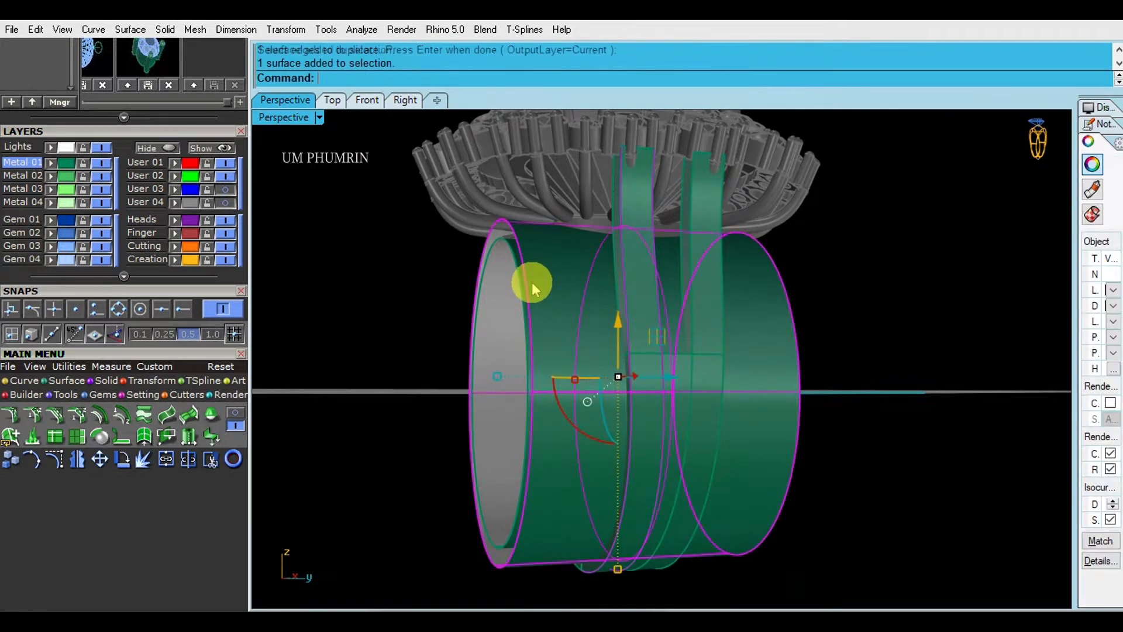
right_click(158, 149)
key(ctrl+F3)
drag(815, 327, 790, 342)
right_drag(793, 340, 799, 288)
Step: Split the two cylindrical surfaces with the duplicated edge curves
text(Ex)
key(Return)
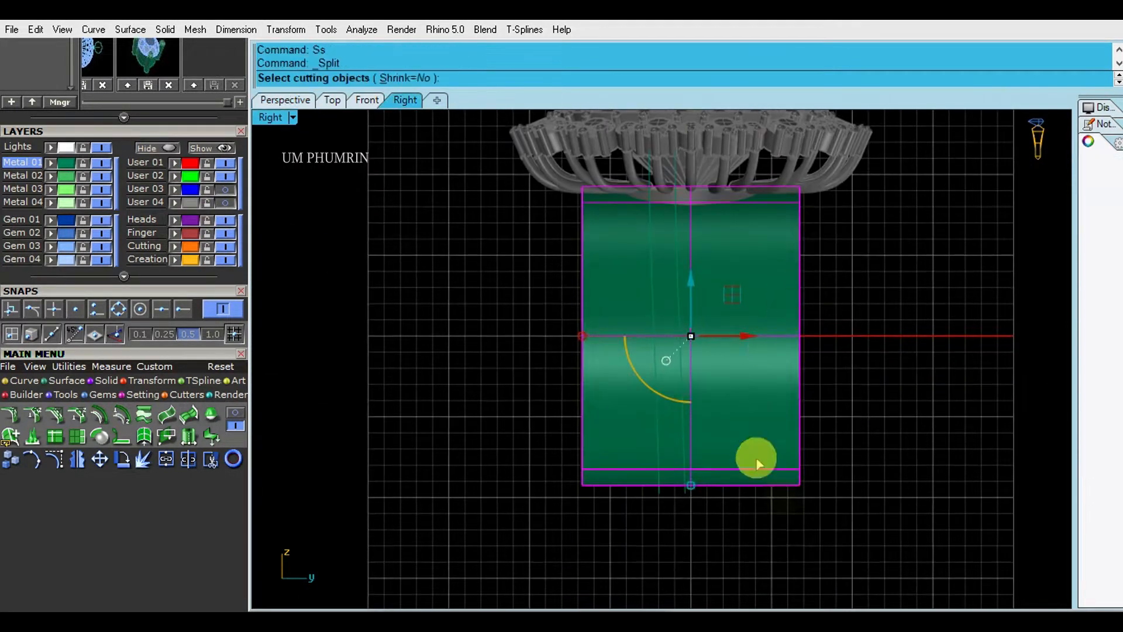
drag(725, 532, 627, 433)
key(Return)
Step: Delete the cylinder pieces outside the duplicated edge curves, keeping only the narrow strips between them
scroll(672, 275, up, 4)
ctrl+click(668, 271)
ctrl+click(668, 271)
text(d)
key(Return)
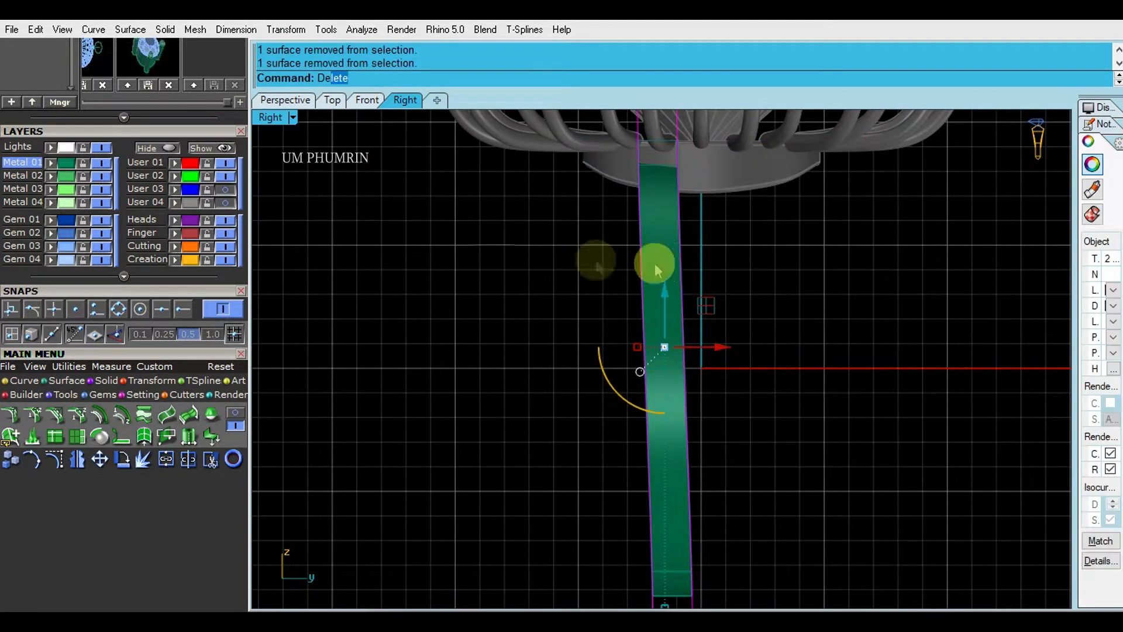
key(Return)
Step: Hide everything except the two narrow ring strips in the perspective view and save the file
click(285, 100)
drag(754, 214, 667, 311)
right_drag(667, 311, 712, 342)
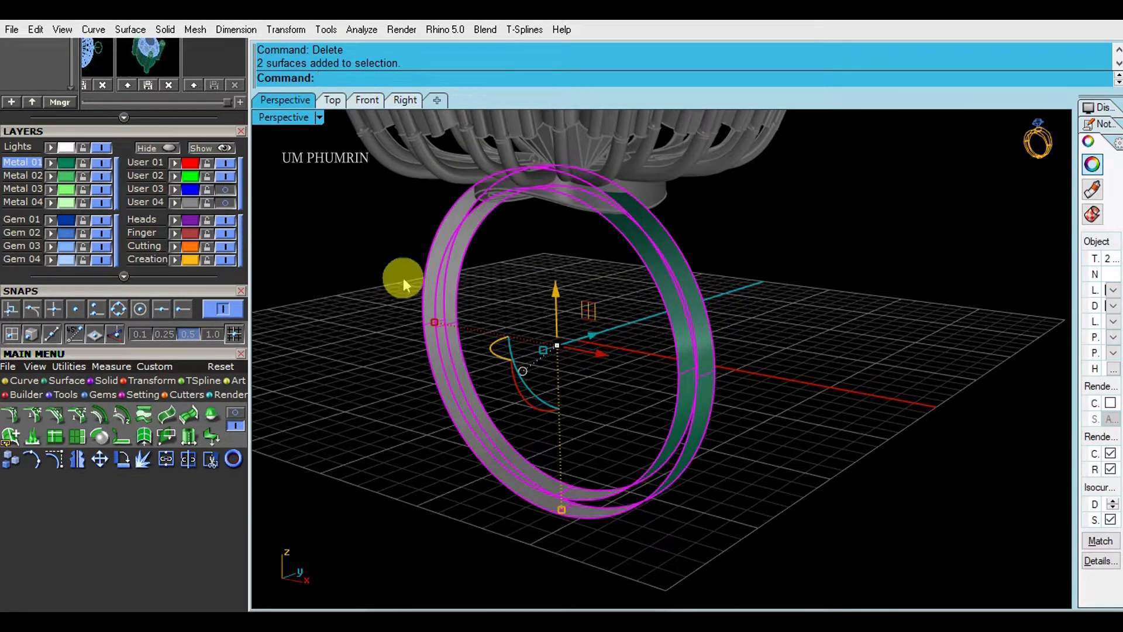
key(ctrl+alt+l)
key(ctrl+s)
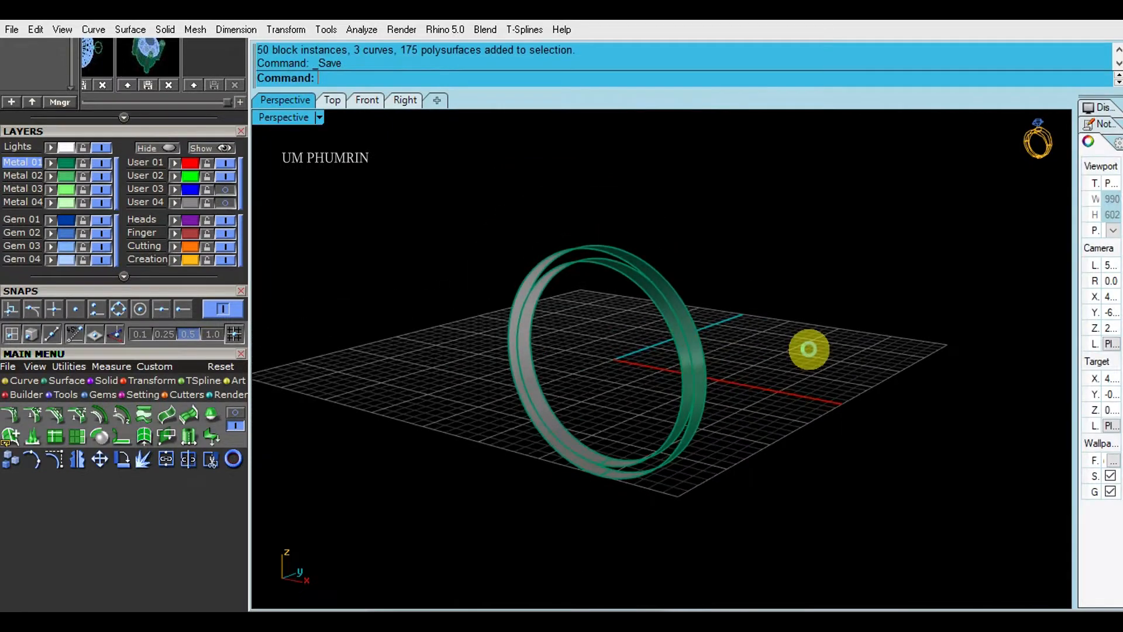
Step: Loft a surface between the inner and outer strips' border curves on one side of the band
scroll(672, 344, up, 3)
drag(804, 342, 475, 477)
key(Return)
scroll(795, 381, up, 2)
right_drag(795, 381, 702, 386)
drag(773, 426, 642, 371)
scroll(641, 371, down, 3)
right_drag(641, 371, 764, 343)
text(Lo)
key(Return)
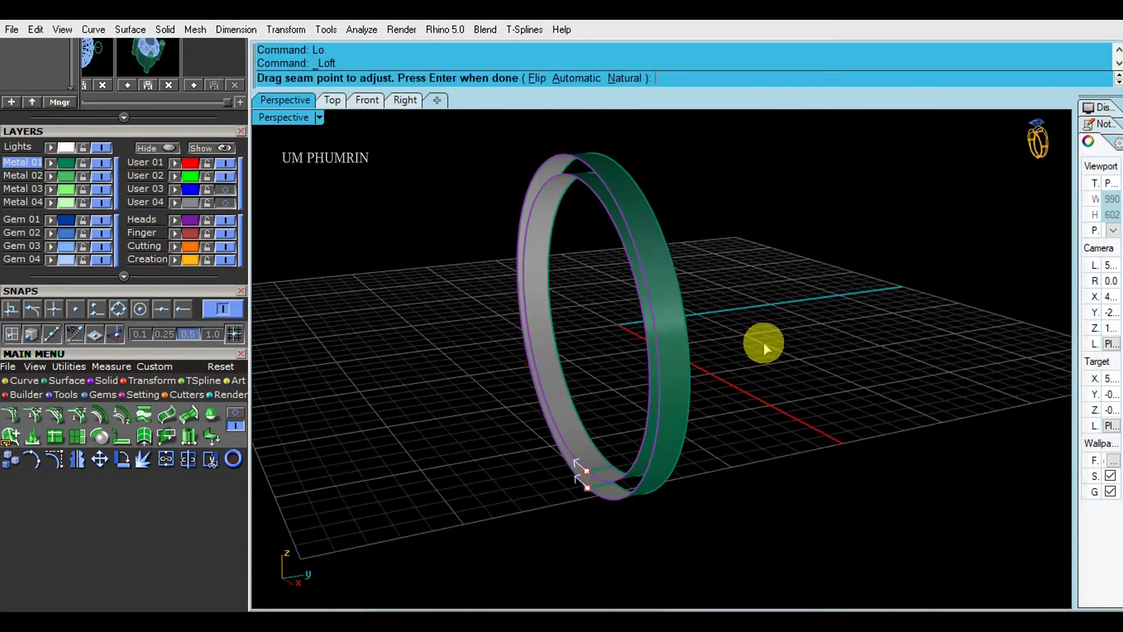
key(Return)
key(Return)
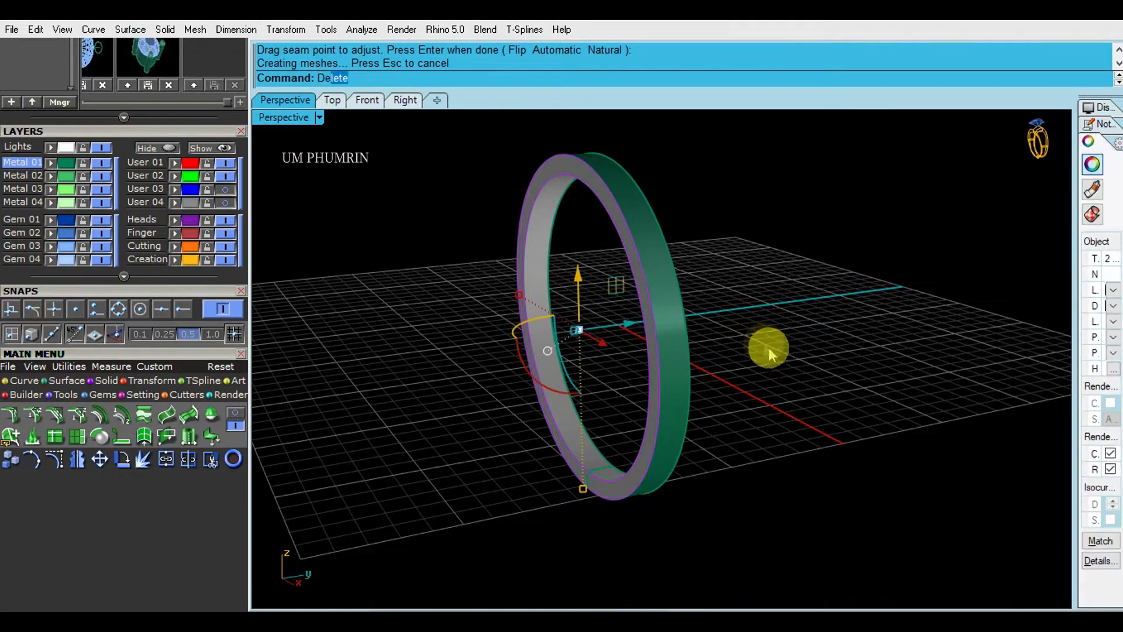
Step: Loft the opposite side between the two strips' border curves and delete the curves
scroll(684, 354, up, 3)
ctrl+click(659, 363)
ctrl+click(553, 354)
right_drag(804, 351, 688, 352)
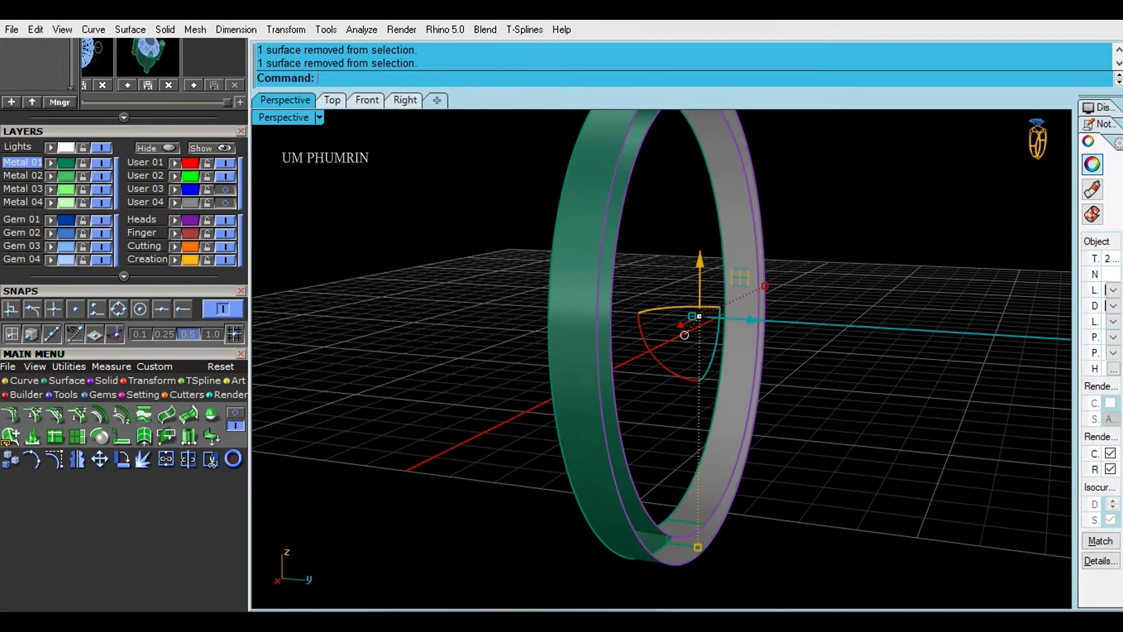
key(Return)
key(Return)
key(Return)
key(Return)
key(Delete)
Step: Join all the strip and side surfaces into one closed ring band
key(ctrl+a)
right_drag(695, 357, 1083, 300)
key(ctrl+j)
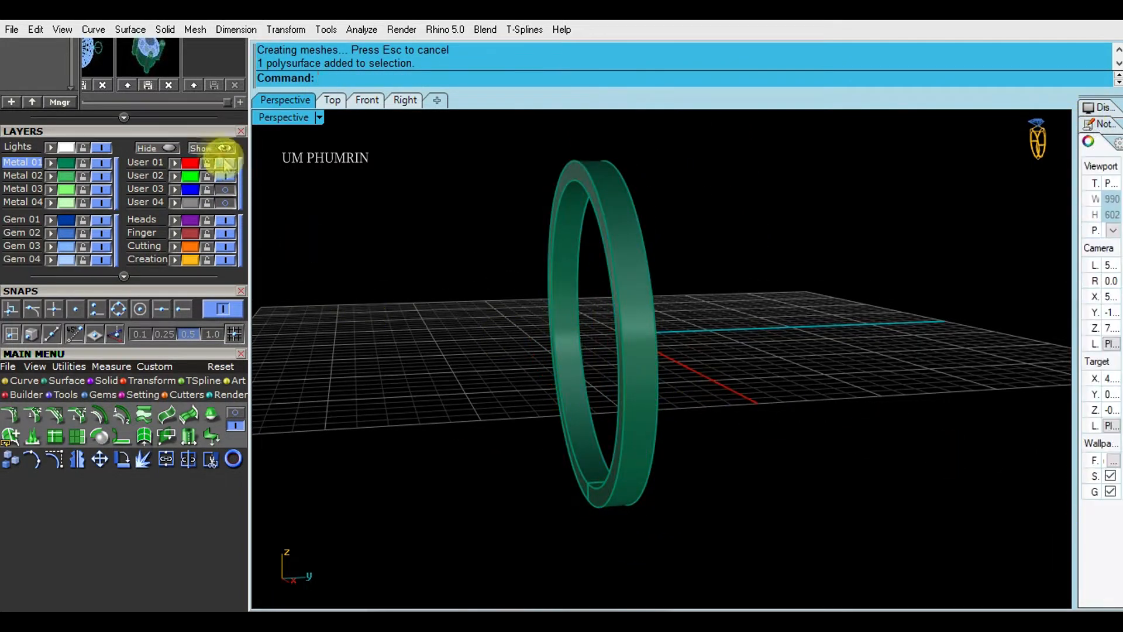
Step: Show all hidden objects and create a horizontal cut plane through the lofted band near the x-axis level in the front view
click(211, 148)
scroll(709, 283, up, 5)
click(363, 110)
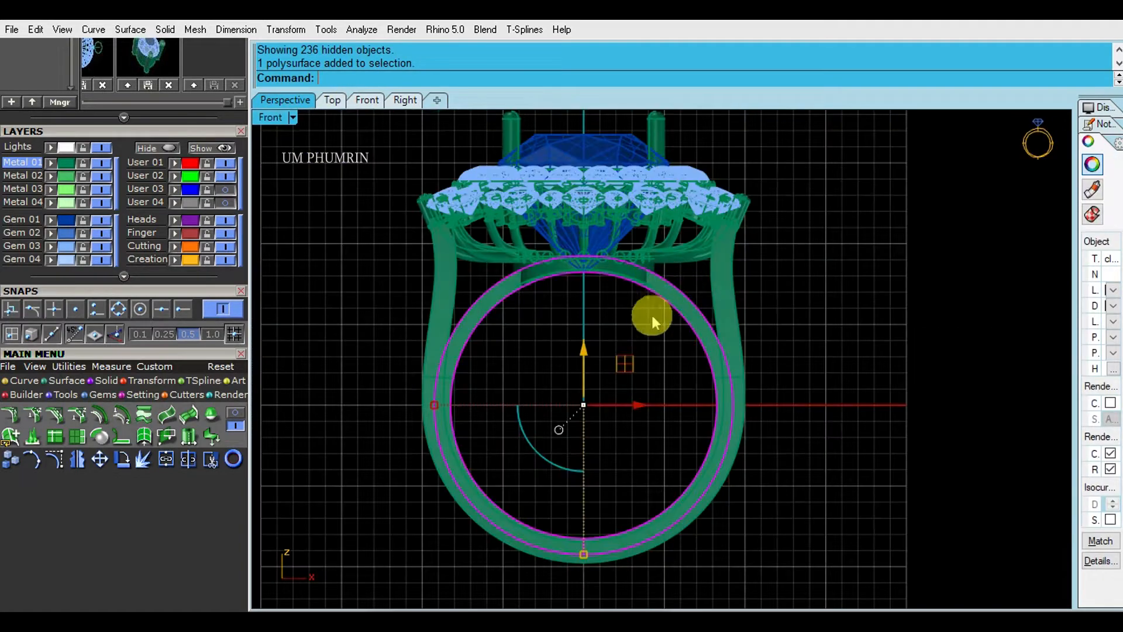
click(412, 400)
click(305, 103)
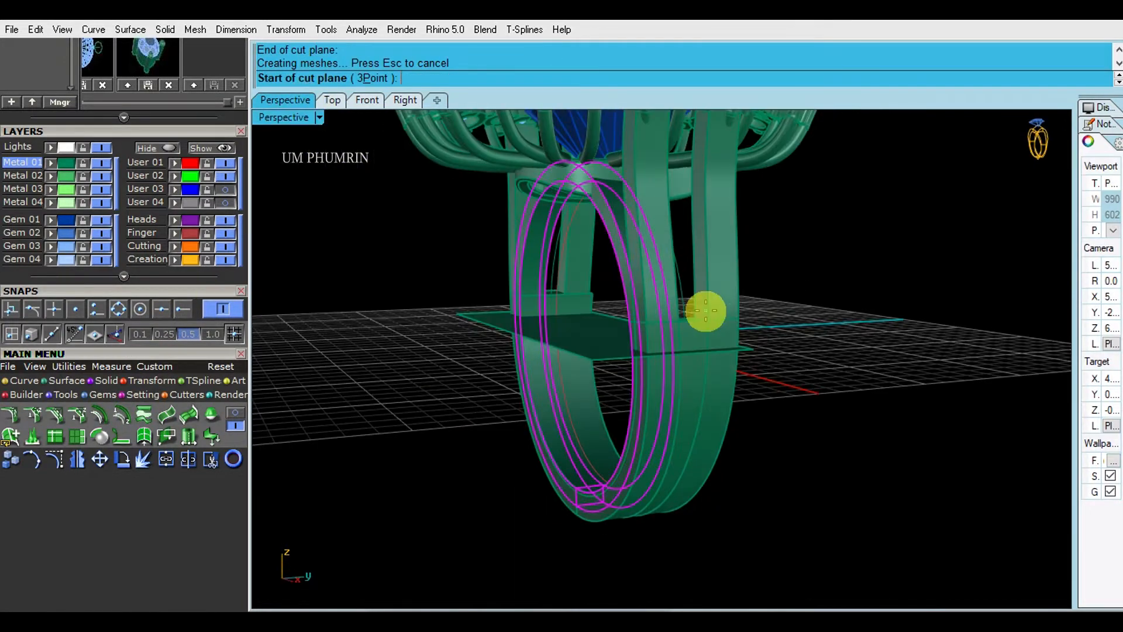
key(Escape)
Step: Boolean-subtract the cut plane from the lofted band to remove its lower half
text(bd)
key(Return)
click(564, 319)
right_click(421, 294)
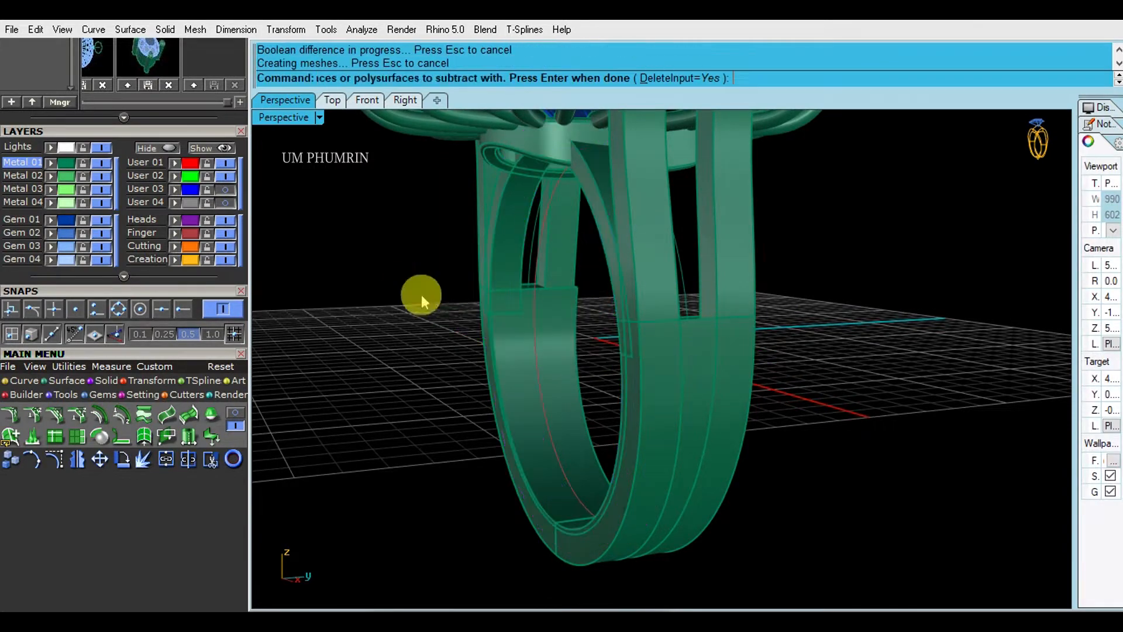
Step: Isolate the remaining upper half of the band
click(594, 198)
scroll(593, 199, down, 1)
right_click(156, 148)
right_drag(663, 307, 679, 325)
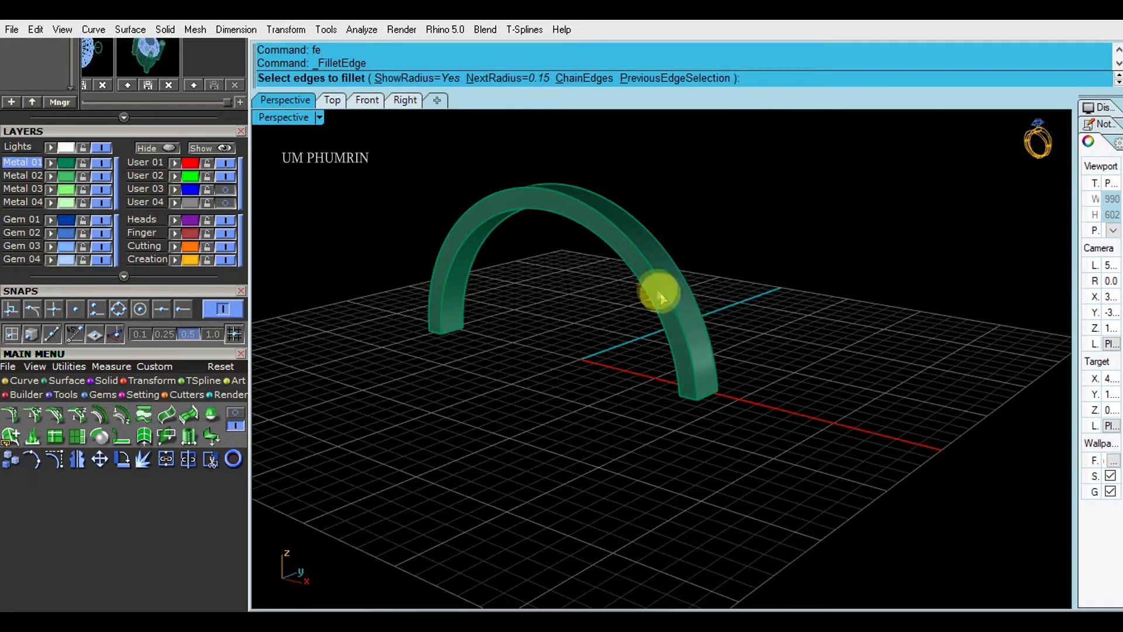
Step: Fillet all edges of the half band with a 0.1 radius
text(.1)
key(Return)
drag(705, 288, 623, 275)
text(1)
key(Return)
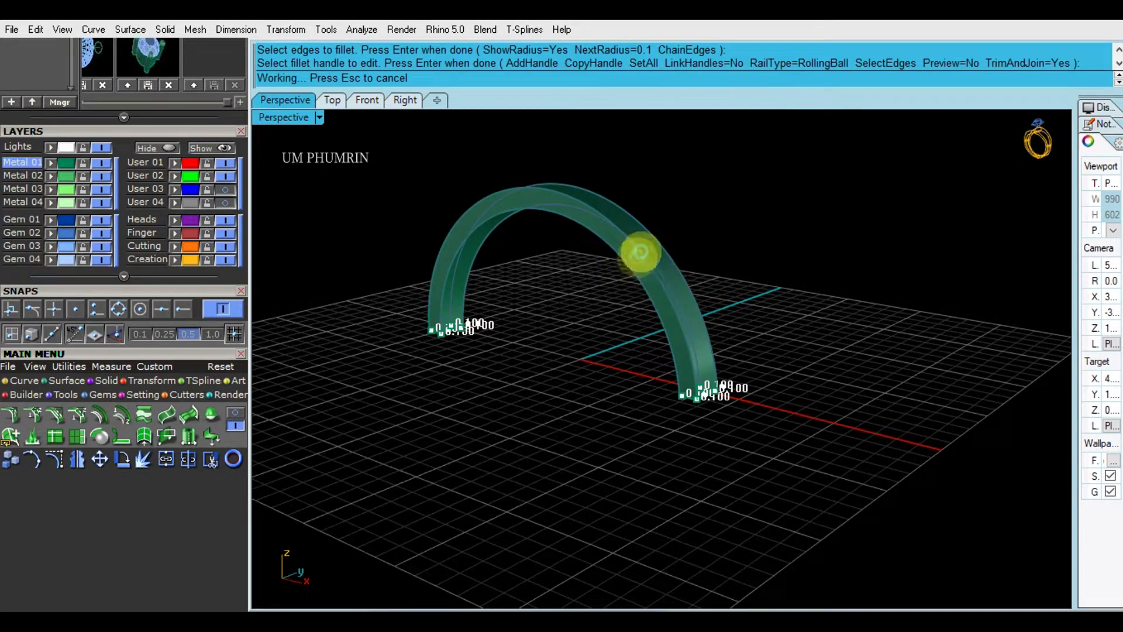
Step: Mirror the filleted half band across a line starting at the origin (0)
right_drag(759, 288, 778, 321)
drag(778, 321, 592, 283)
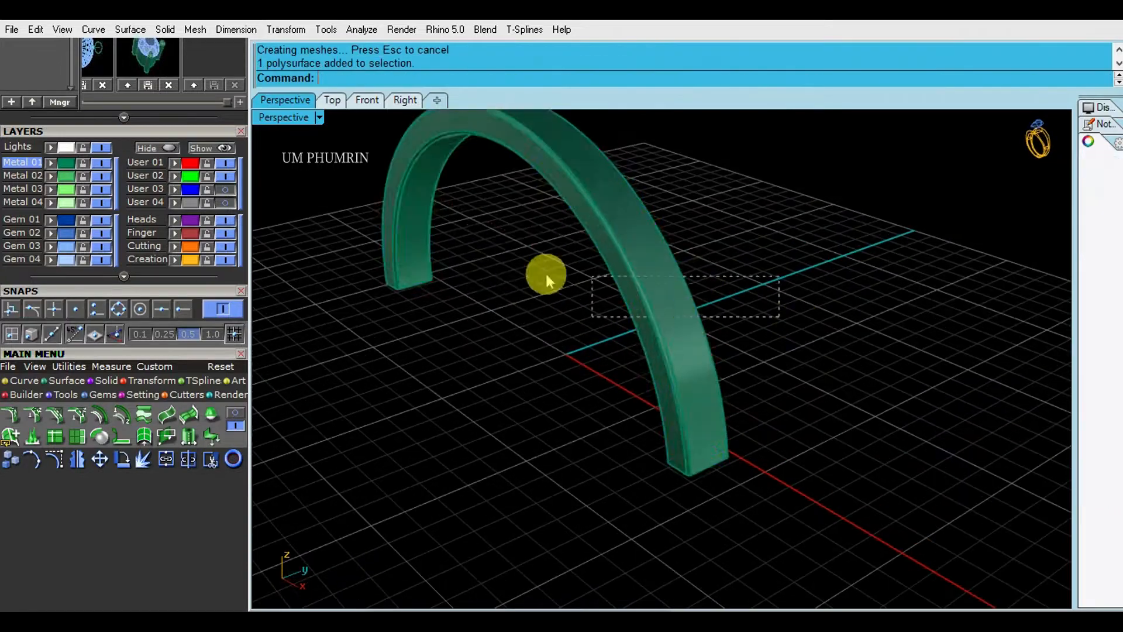
right_drag(546, 277, 642, 331)
text(Mirror)
key(Return)
text(0)
key(Return)
click(737, 464)
Step: Show all hidden objects and check the two shank bands by selecting them
click(224, 151)
right_drag(872, 424, 652, 356)
right_drag(760, 398, 831, 375)
scroll(643, 358, up, 5)
click(679, 336)
shift+click(721, 343)
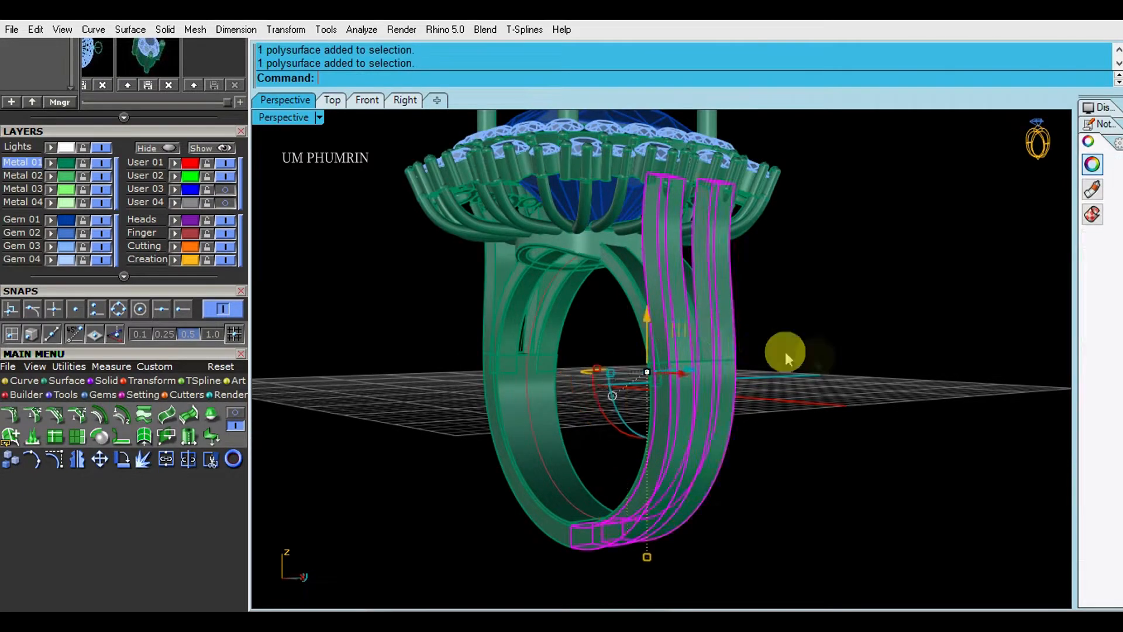
click(760, 346)
right_drag(739, 358, 755, 363)
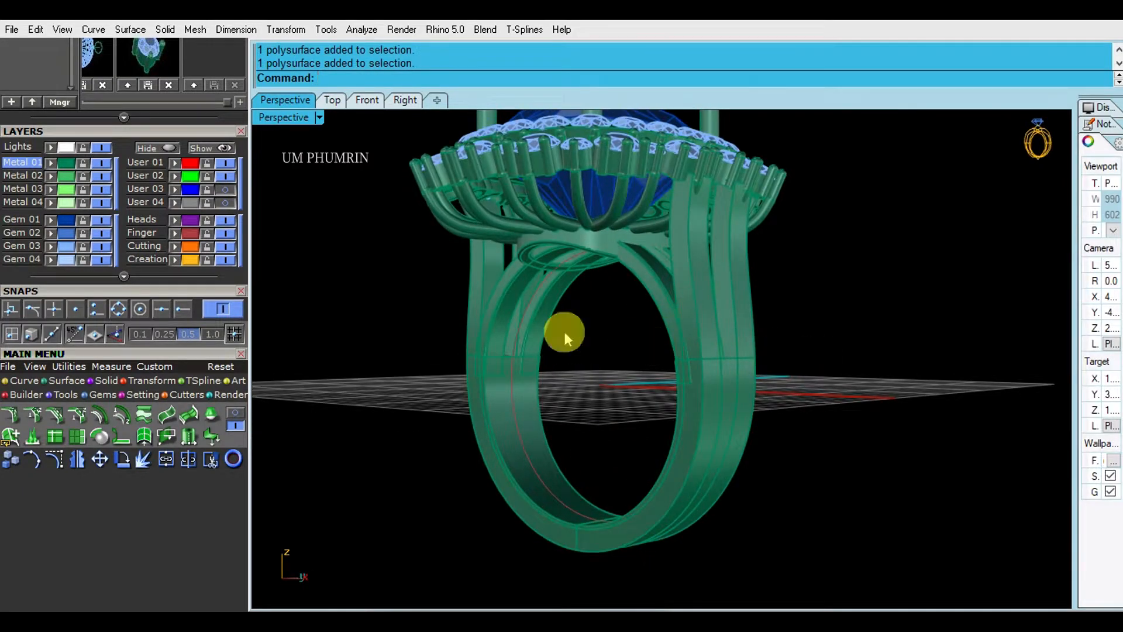
Step: Delete the two upright shank bands on the ring's negative-x side
click(483, 327)
shift+click(500, 316)
scroll(496, 328, up, 3)
right_drag(501, 256, 624, 283)
key(Delete)
scroll(698, 329, down, 3)
shift+right_drag(698, 330, 587, 300)
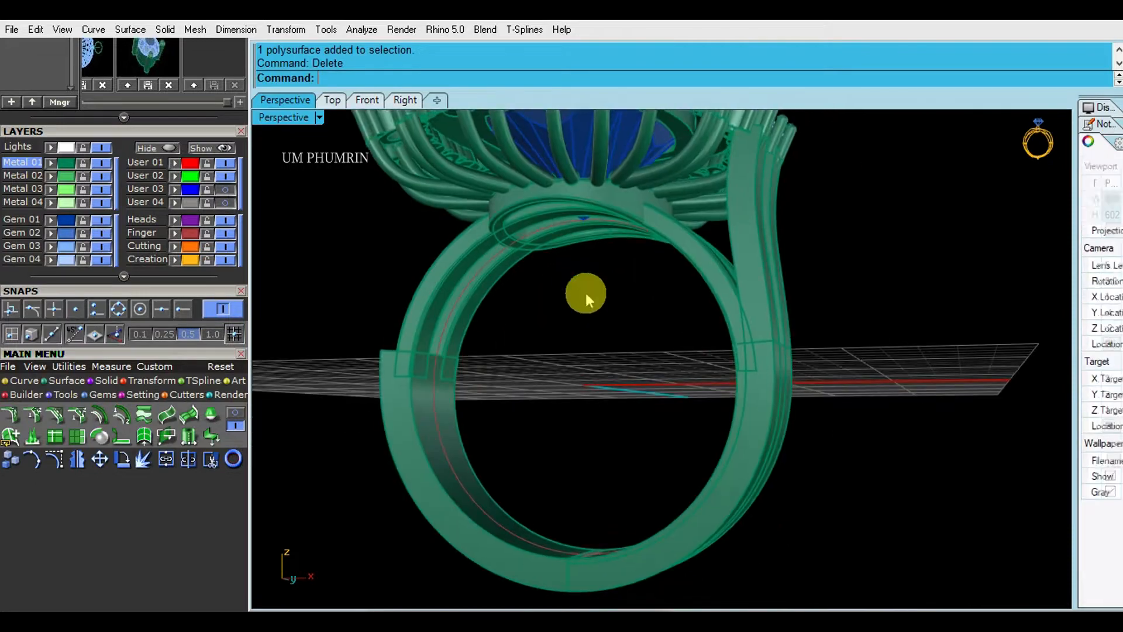
Step: Switch to the front view and examine where the inner half bands meet the shank
click(368, 99)
scroll(721, 321, up, 2)
drag(810, 306, 743, 275)
scroll(738, 329, up, 2)
right_drag(723, 411, 743, 375)
scroll(737, 329, up, 2)
click(598, 302)
scroll(660, 311, down, 4)
right_drag(677, 318, 736, 350)
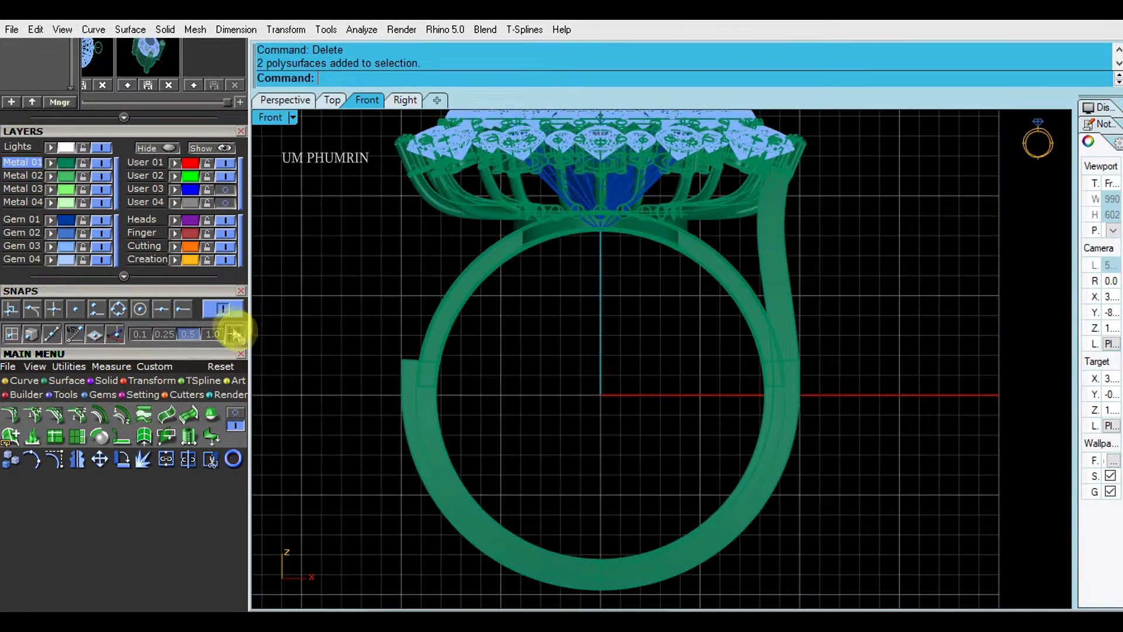
scroll(427, 413, up, 2)
click(434, 317)
click(416, 258)
click(385, 243)
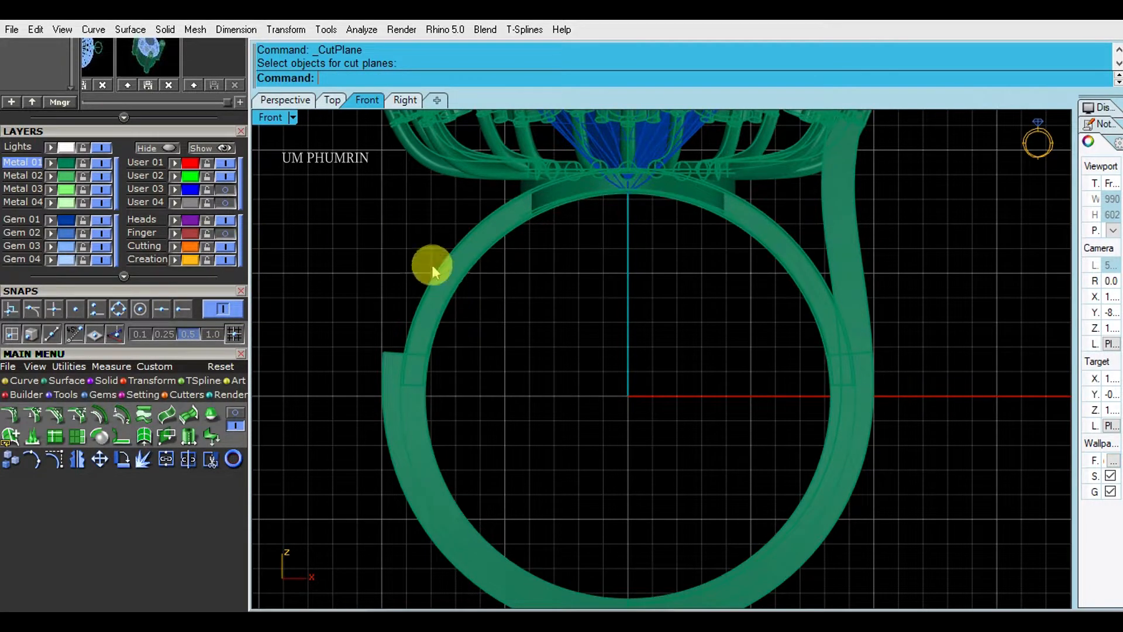
Step: Select the two inner half bands without the curve and create a horizontal cut plane through them just above their lower ends
click(450, 273)
ctrl+drag(410, 538, 406, 542)
scroll(477, 465, down, 2)
scroll(472, 167, up, 2)
drag(160, 359, 160, 241)
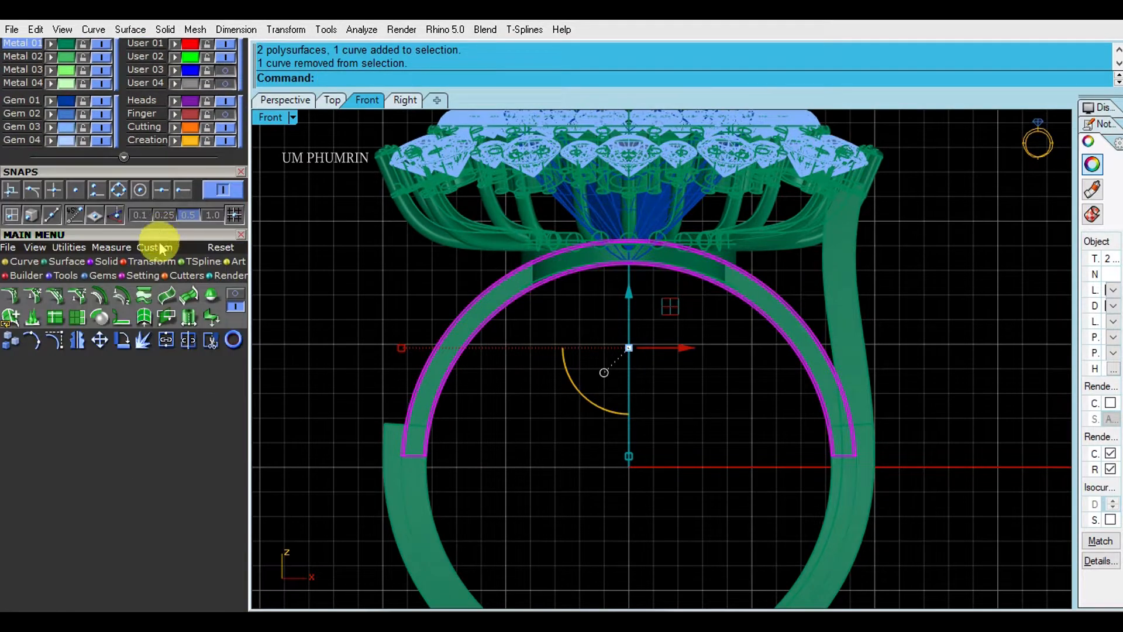
click(167, 319)
scroll(437, 389, down, 1)
scroll(338, 357, up, 3)
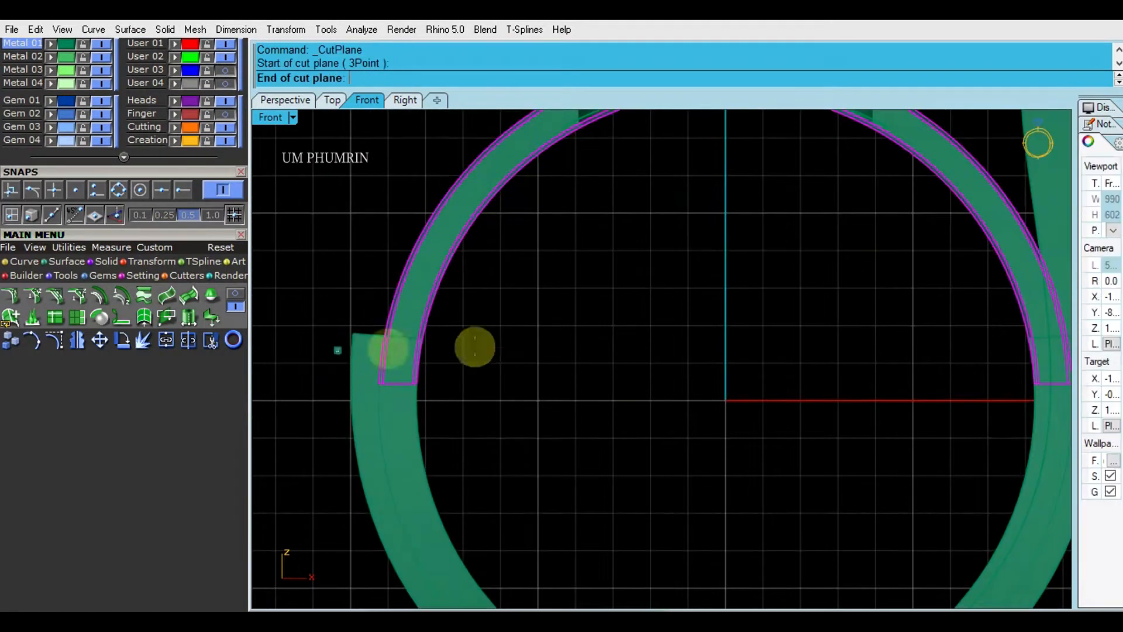
scroll(475, 347, down, 1)
Step: Trim the lower ends of the two inner half bands by Boolean difference with the cut plane
click(285, 100)
right_drag(664, 263, 597, 390)
text(bd)
key(Return)
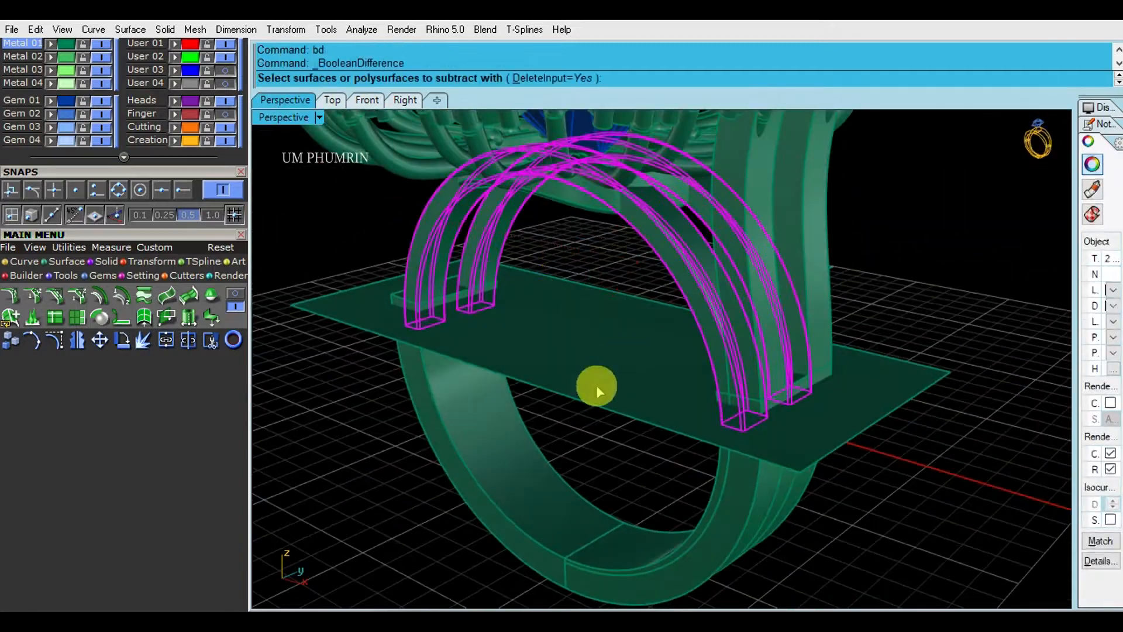
click(597, 390)
key(Return)
Step: Select the two upright shank bands and show their junction with the lower shank from the front
right_drag(599, 282, 673, 281)
click(774, 295)
drag(822, 292, 764, 260)
right_drag(763, 261, 779, 244)
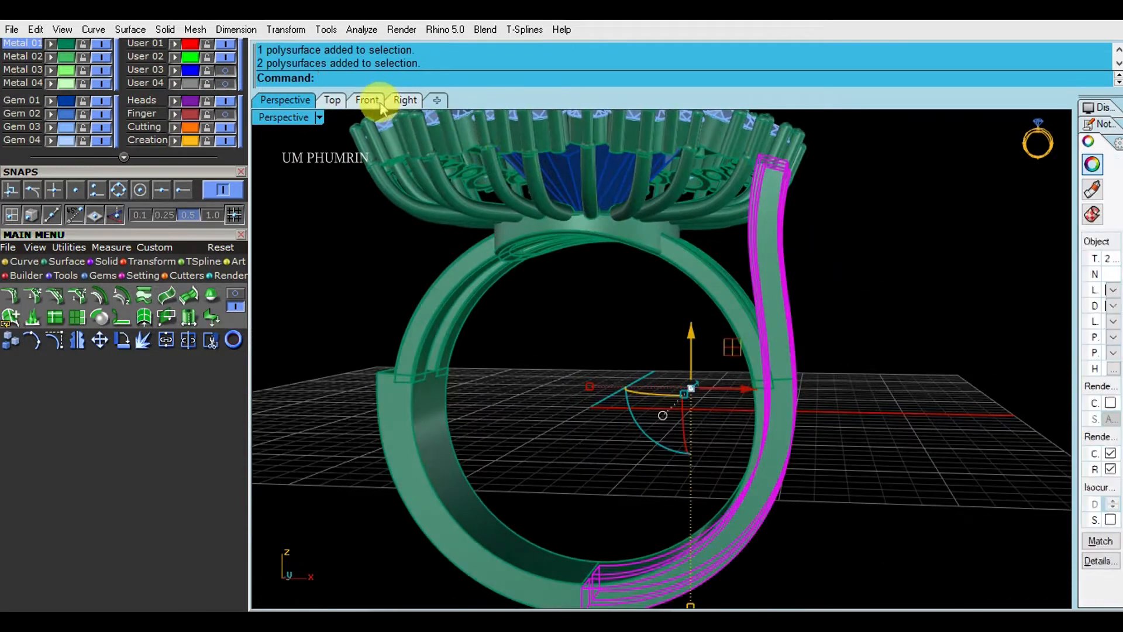
click(368, 100)
scroll(679, 300, up, 5)
text(l)
key(Return)
key(Escape)
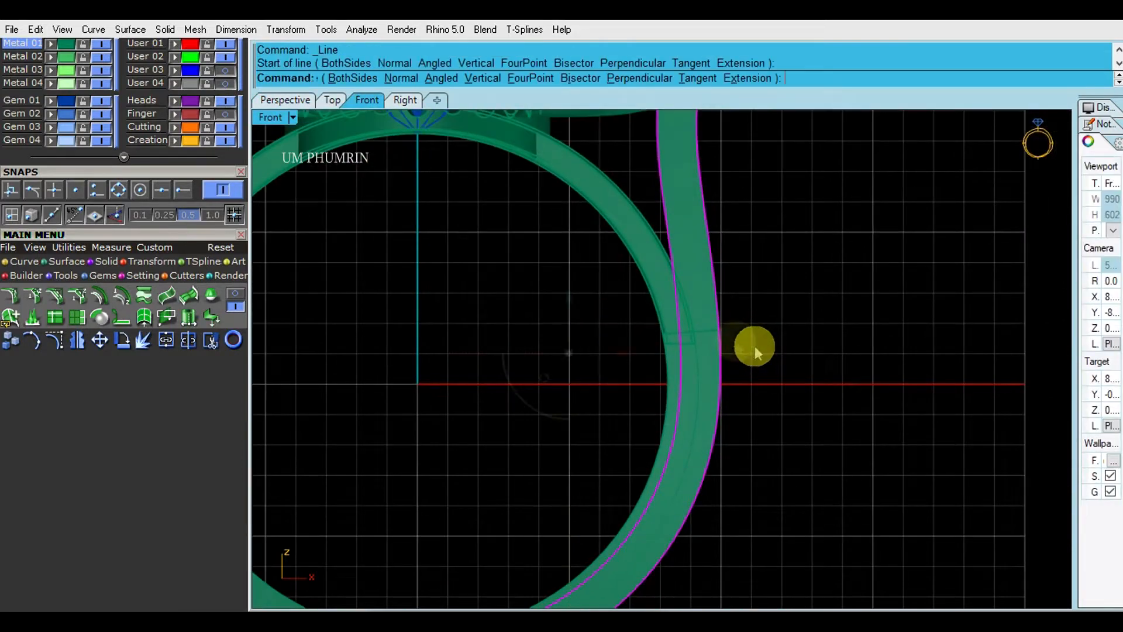
Step: Create a horizontal cut plane through the two upright bands and raise it slightly toward the lower shank's end edge
click(167, 318)
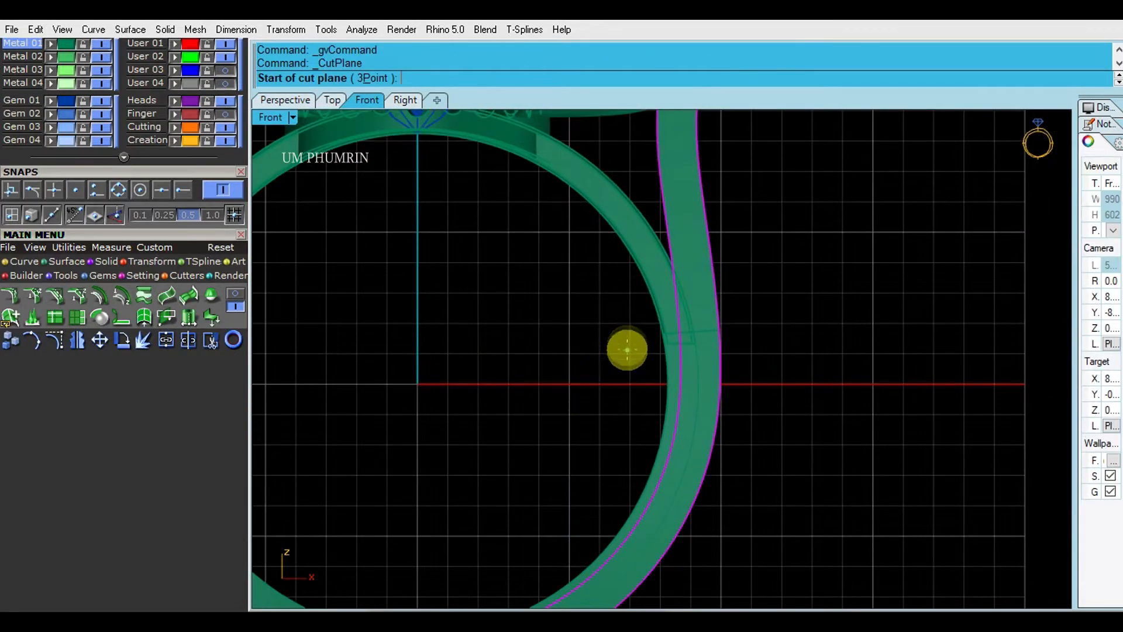
click(820, 338)
key(Return)
scroll(722, 368, up, 4)
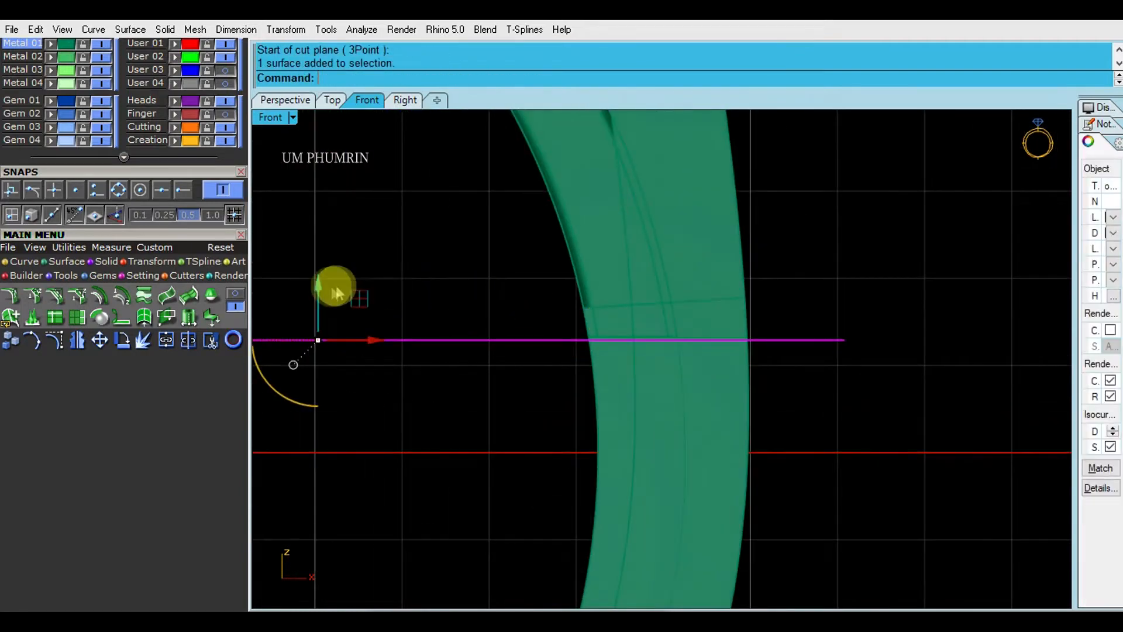
drag(334, 283, 331, 277)
Step: Examine in perspective how the cut plane and the inner half bands sit against the end of the lower shank
click(285, 100)
scroll(764, 351, up, 3)
click(534, 364)
click(615, 352)
click(630, 334)
right_drag(630, 334, 546, 376)
scroll(454, 318, up, 3)
click(569, 303)
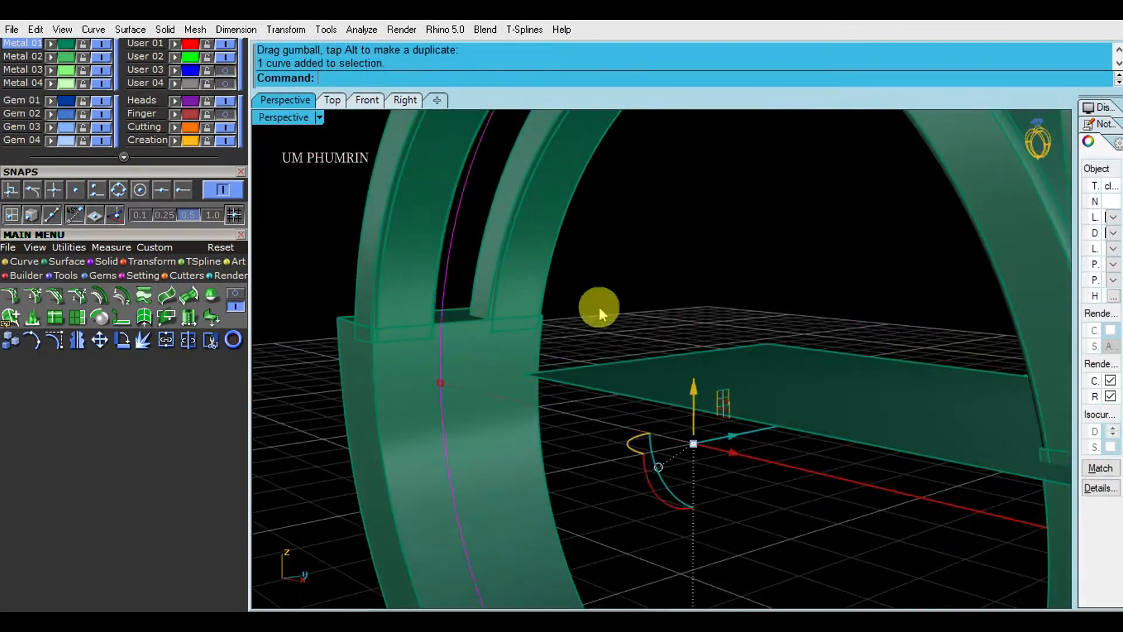
Step: Select the two upright shank bands and store them in project slot 45
scroll(654, 358, down, 3)
mouse_move(654, 358)
right_down()
mouse_move(802, 371)
mouse_move(680, 423)
mouse_move(898, 393)
mouse_move(595, 459)
mouse_move(697, 394)
mouse_move(639, 351)
right_up()
scroll(661, 431, down, 2)
click(649, 375)
shift+click(679, 364)
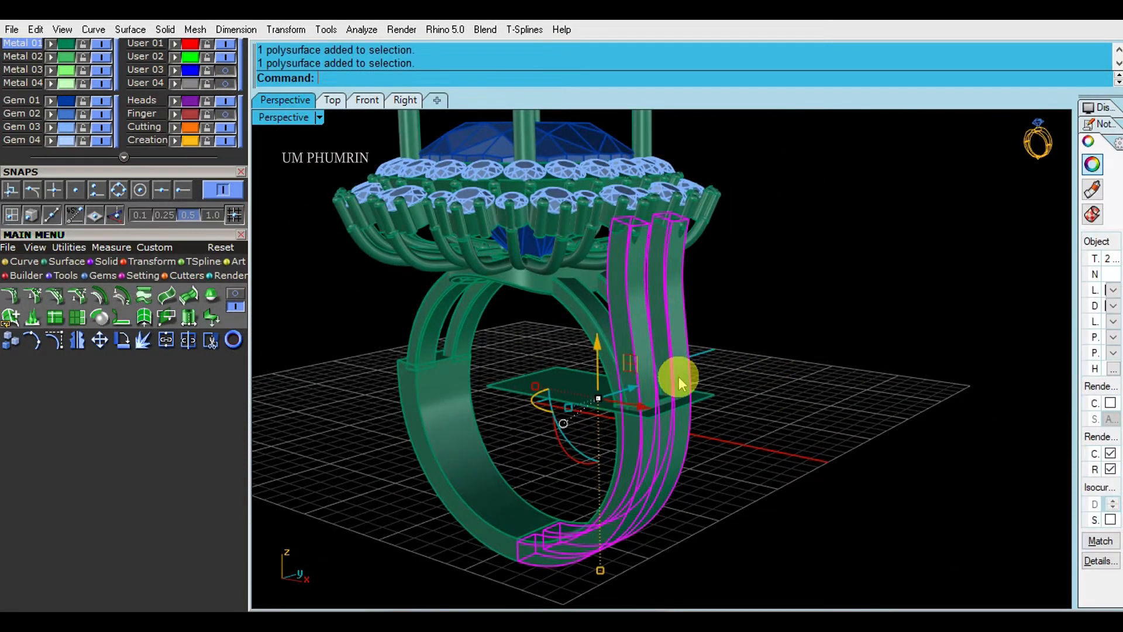
drag(151, 170, 146, 364)
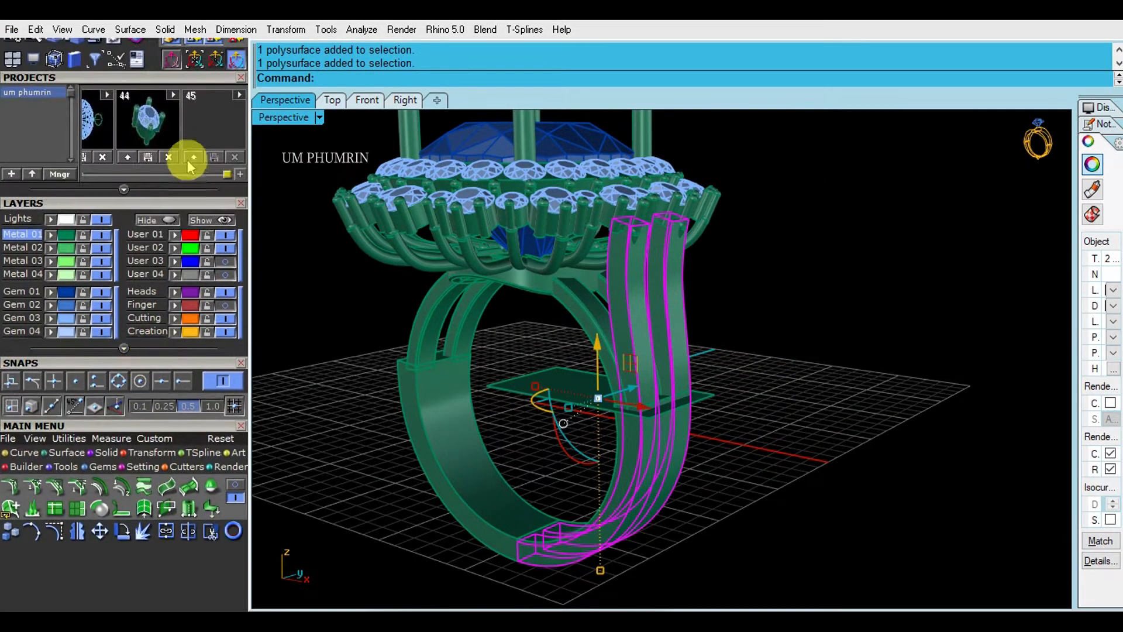
Step: Cut the lower part off the two upright bands by Boolean difference with the cut plane
right_drag(713, 391, 819, 392)
text(bd)
key(Return)
right_drag(702, 381, 683, 325)
key(Return)
Step: Extract a V-direction isocurve along the middle of one upright band's outer face, using the midpoint snap
scroll(667, 316, up, 3)
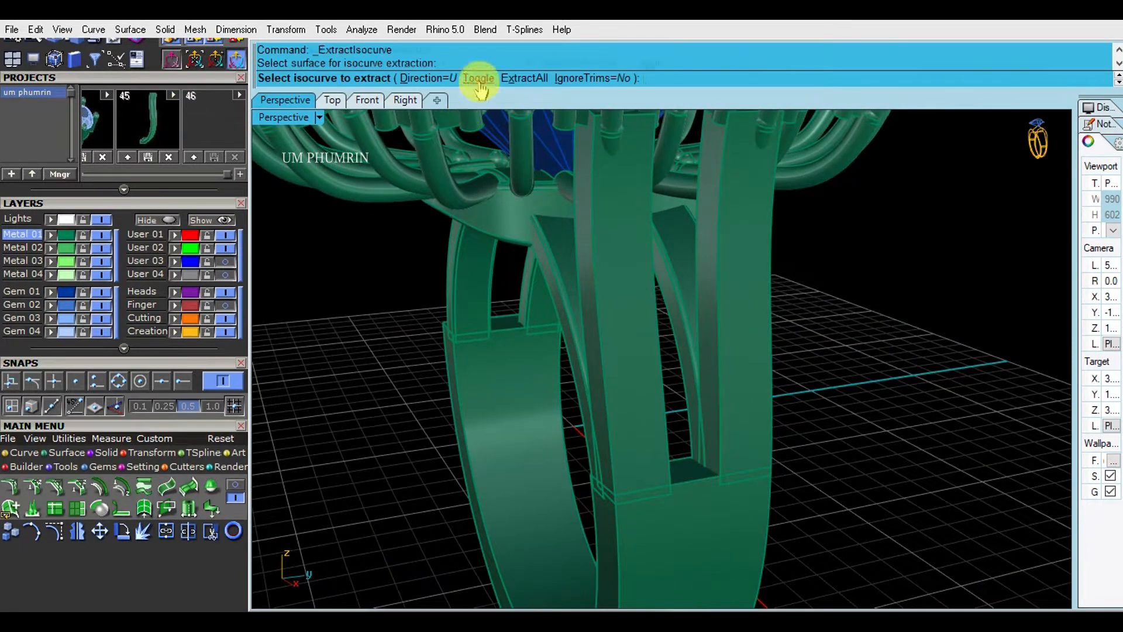
scroll(188, 143, down, 2)
click(162, 311)
click(654, 501)
key(Return)
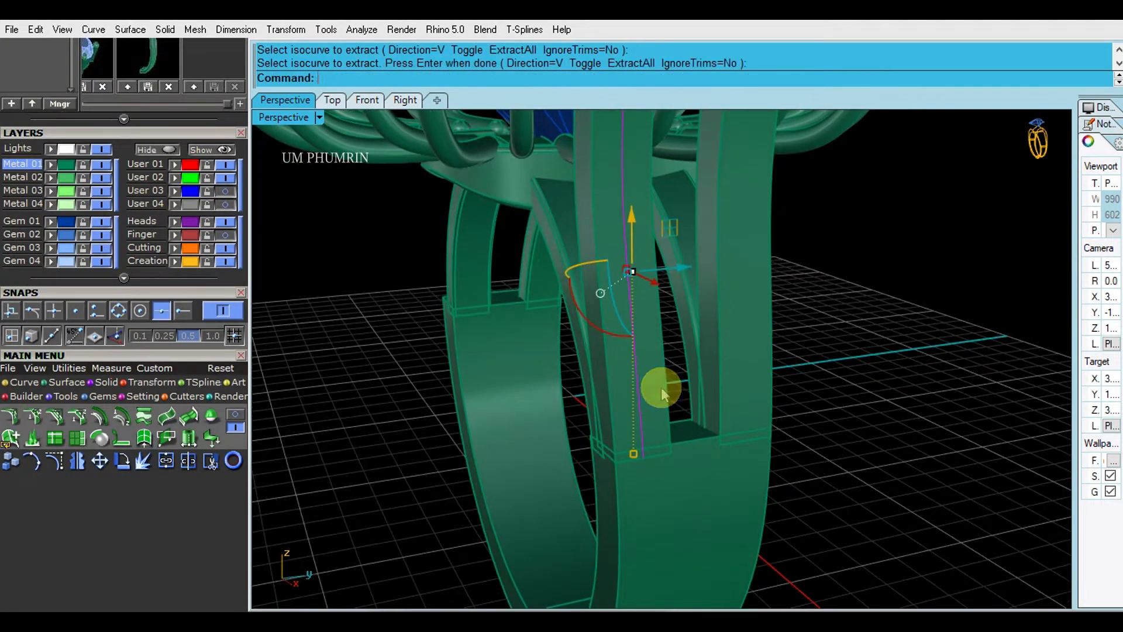
Step: Lay 1.6 mm round gems along the extracted curve, oriented by object to the band's outer face, with fixed spacing
text(gc)
key(Return)
scroll(188, 244, down, 5)
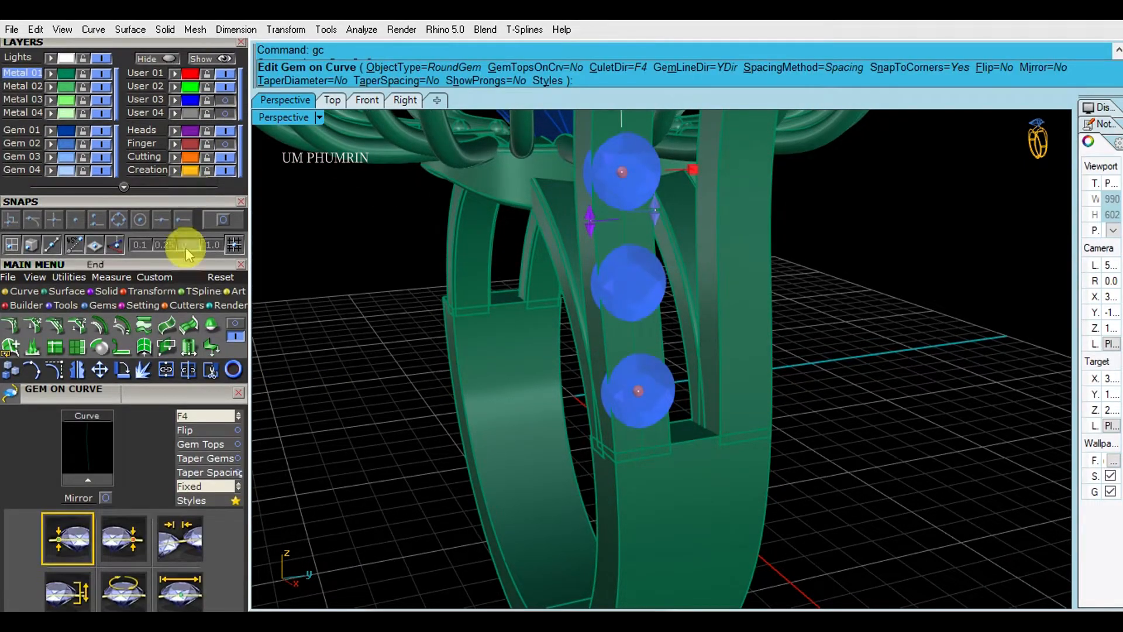
click(202, 246)
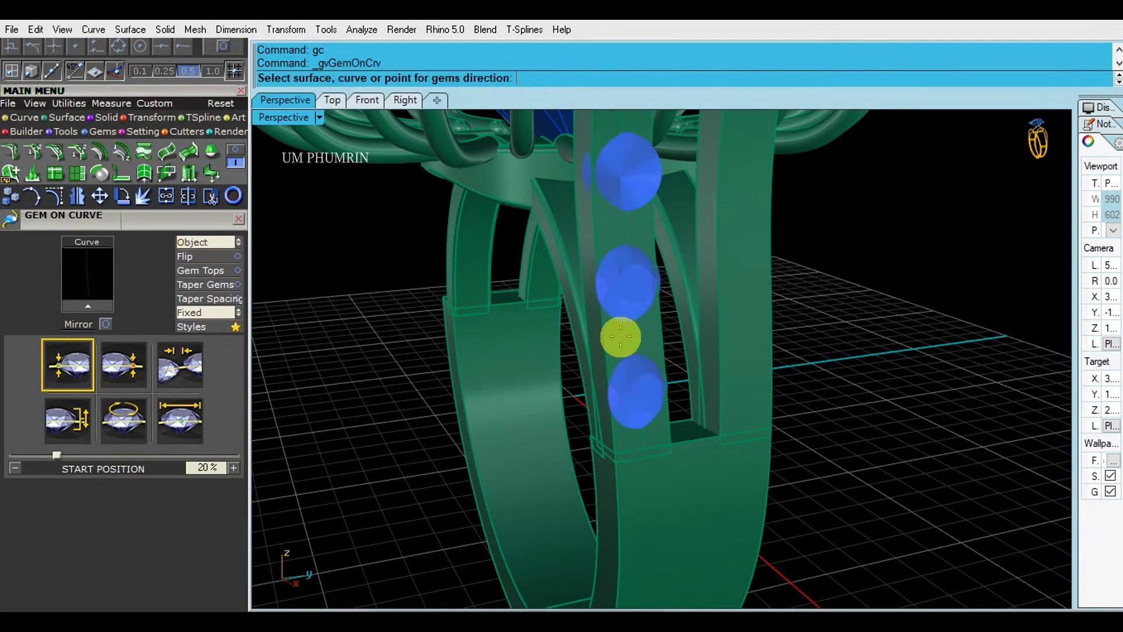
click(621, 336)
click(181, 371)
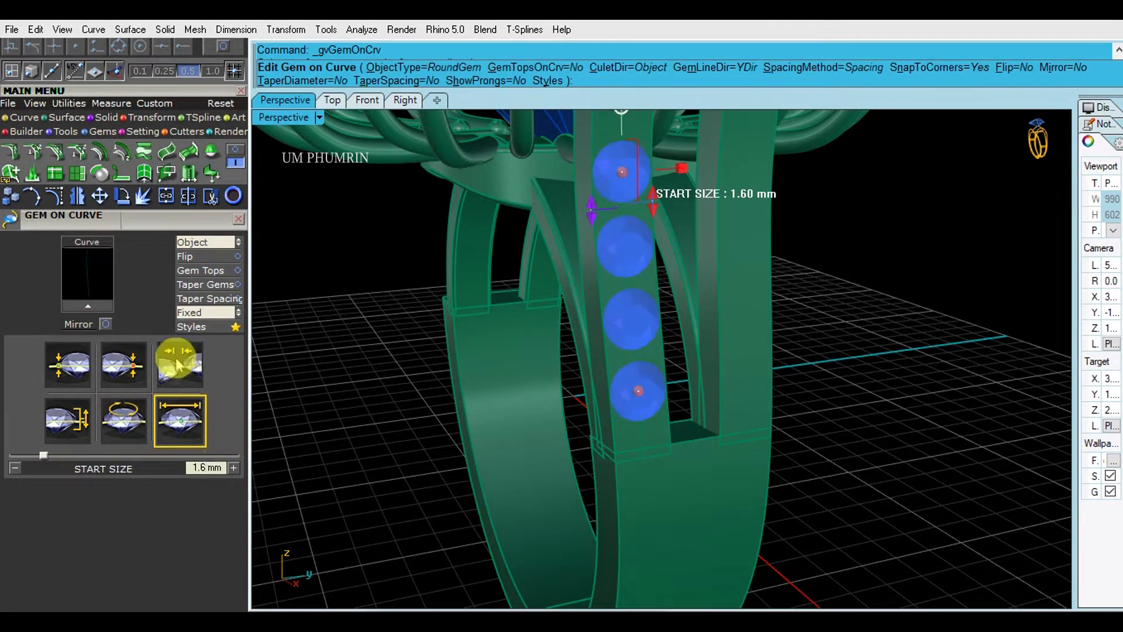
click(199, 314)
Step: Stretch the gem row along the upright band by adjusting its start position, set the end position to 96.7%, and create the gems
drag(644, 275, 625, 174)
drag(638, 453, 643, 503)
drag(627, 185, 623, 181)
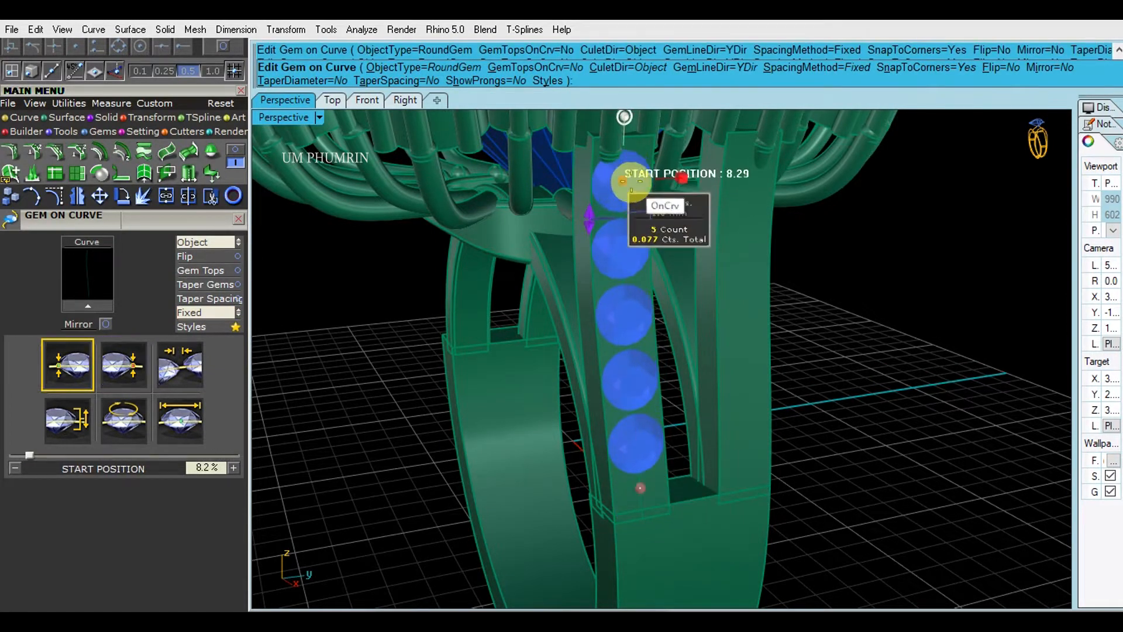
scroll(648, 427, down, 5)
scroll(659, 388, up, 8)
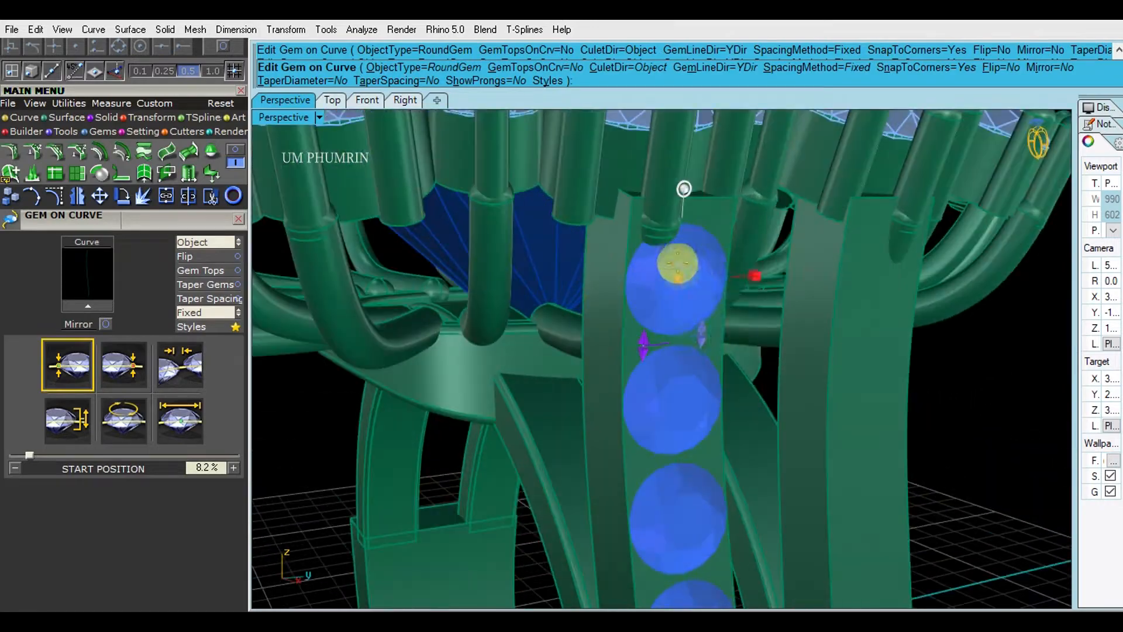
drag(677, 258, 689, 264)
scroll(661, 272, down, 8)
mouse_move(661, 271)
right_down()
mouse_move(712, 300)
mouse_move(671, 272)
right_up()
scroll(664, 314, up, 3)
drag(659, 466, 660, 492)
right_click(683, 439)
Step: Edit the gem row again, setting its end position to 86.6% and its start position to 8.9%
scroll(682, 440, down, 4)
right_drag(690, 441, 529, 401)
scroll(529, 401, up, 2)
click(528, 401)
scroll(627, 266, down, 4)
right_drag(802, 336, 677, 371)
click(862, 328)
scroll(677, 371, up, 4)
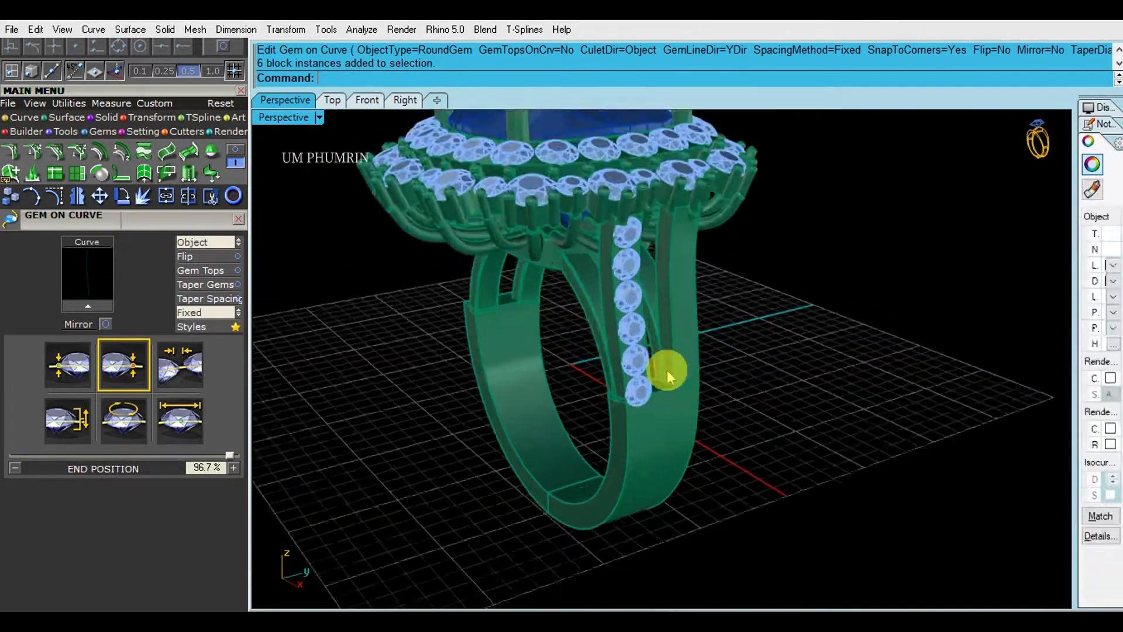
click(624, 392)
text(gc)
key(Return)
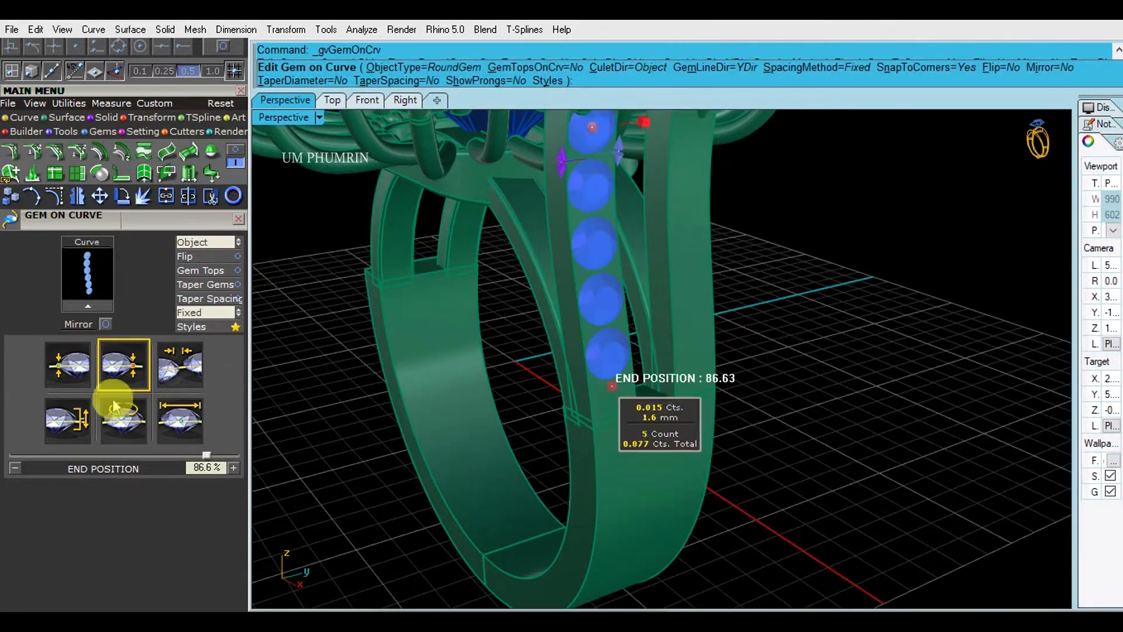
click(182, 365)
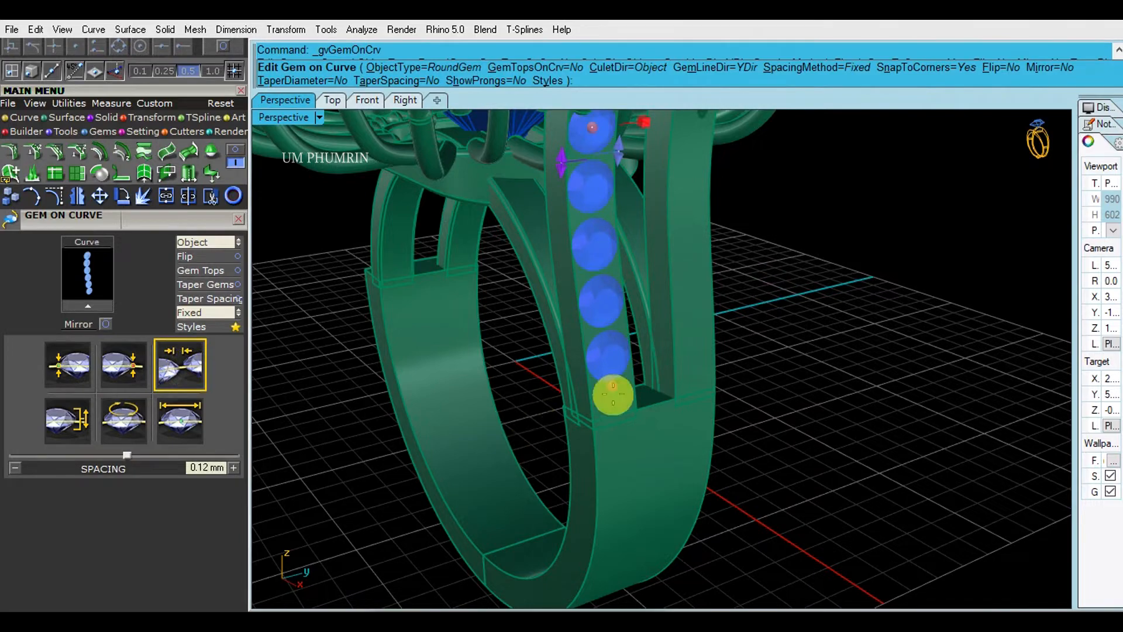
right_drag(612, 395, 595, 313)
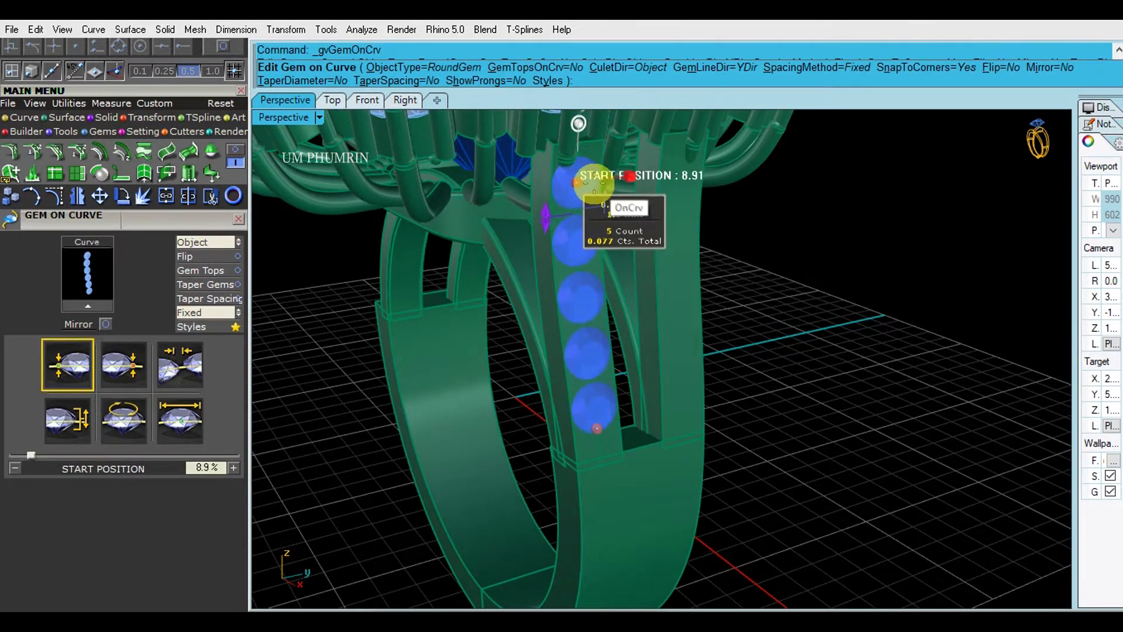
right_click(594, 191)
Step: Mirror the gem row onto the neighbouring upright band across the x-axis line starting at the origin (0)
scroll(629, 285, down, 6)
right_drag(631, 318, 616, 349)
text(mi)
key(Return)
text(0)
key(Return)
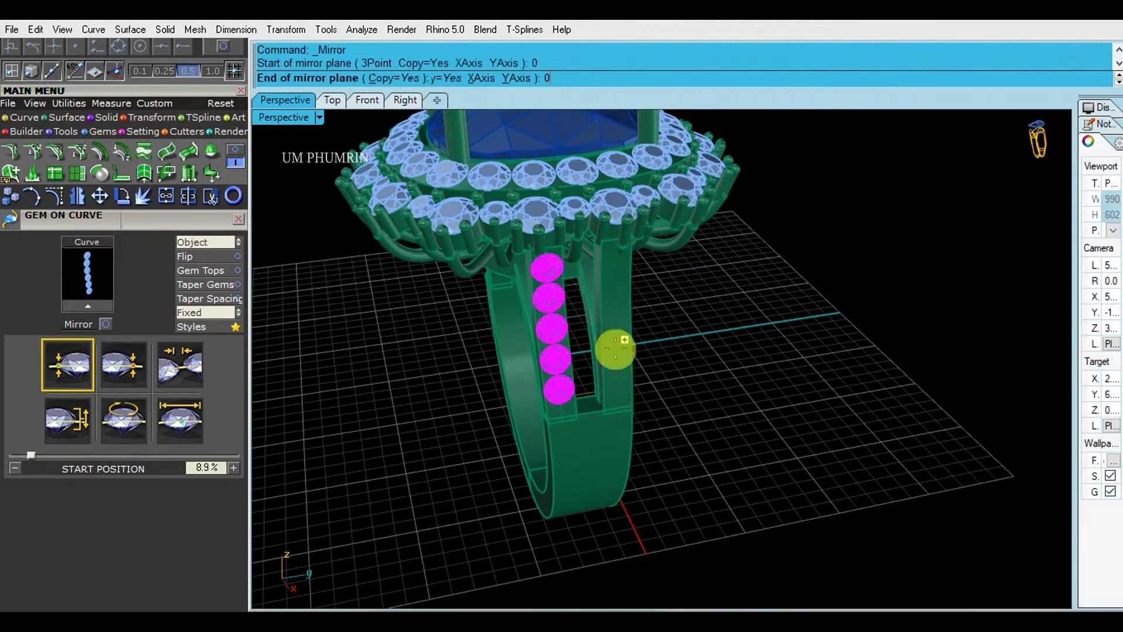
click(692, 510)
Step: Select both gem rows and mirror them to the ring's negative-x side across the y-axis line starting at the origin (0)
right_drag(692, 510, 669, 456)
click(667, 377)
shift+click(626, 381)
scroll(732, 441, down, 4)
text(mi)
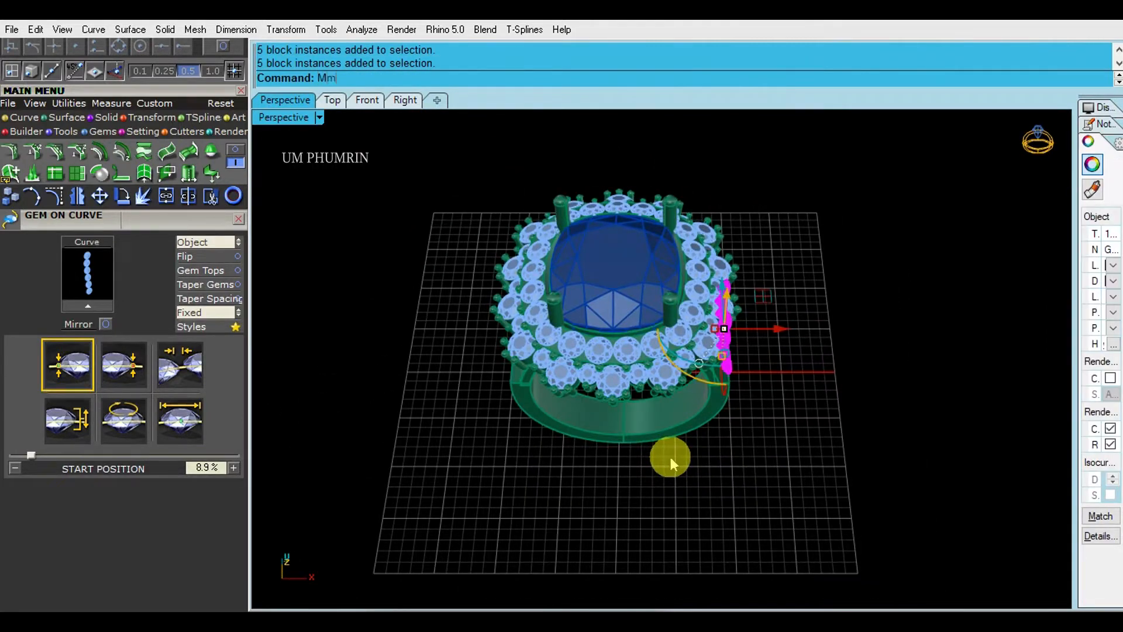
key(Return)
text(0)
key(Return)
text(0)
click(617, 557)
Step: Select the two upright bands and mirror them to the ring's negative-x side across the y-axis line from the origin (0)
right_drag(707, 524, 731, 374)
scroll(626, 286, up, 6)
click(626, 286)
right_drag(672, 304, 832, 433)
scroll(634, 293, up, 2)
shift+click(634, 293)
scroll(722, 359, down, 6)
text(Mi)
key(Return)
text(0)
key(Return)
text(0)
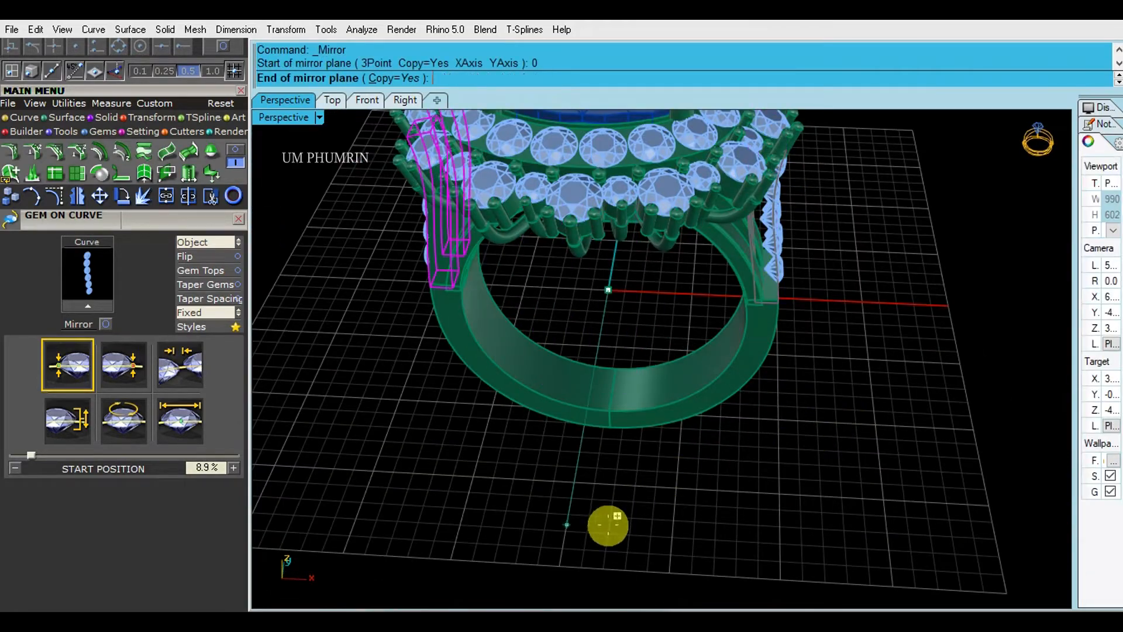
key(Return)
Step: Save the ring 16.3dm file and inspect the ring from several sides
right_drag(750, 504, 809, 490)
right_drag(751, 450, 874, 468)
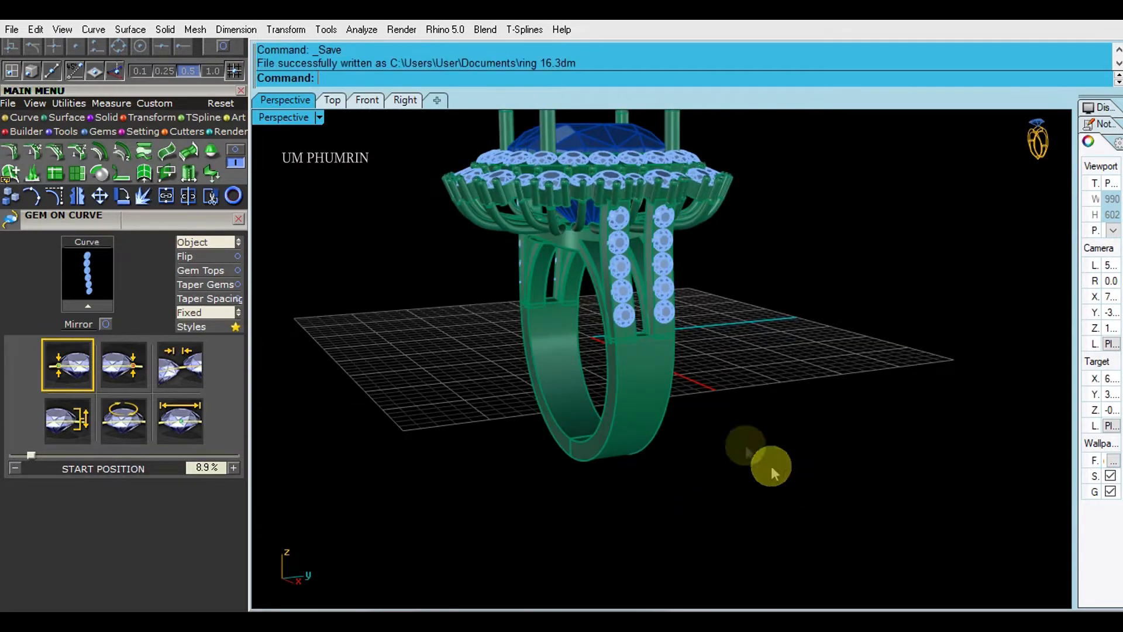
right_drag(773, 471, 845, 308)
right_drag(759, 305, 1016, 331)
key(ctrl+a)
key(Escape)
Step: Extrude the inner oval curve of the base ring under the head into a body passing through the inner half bands
right_drag(816, 398, 637, 300)
scroll(664, 218, up, 6)
text(E)
key(Return)
scroll(587, 275, up, 3)
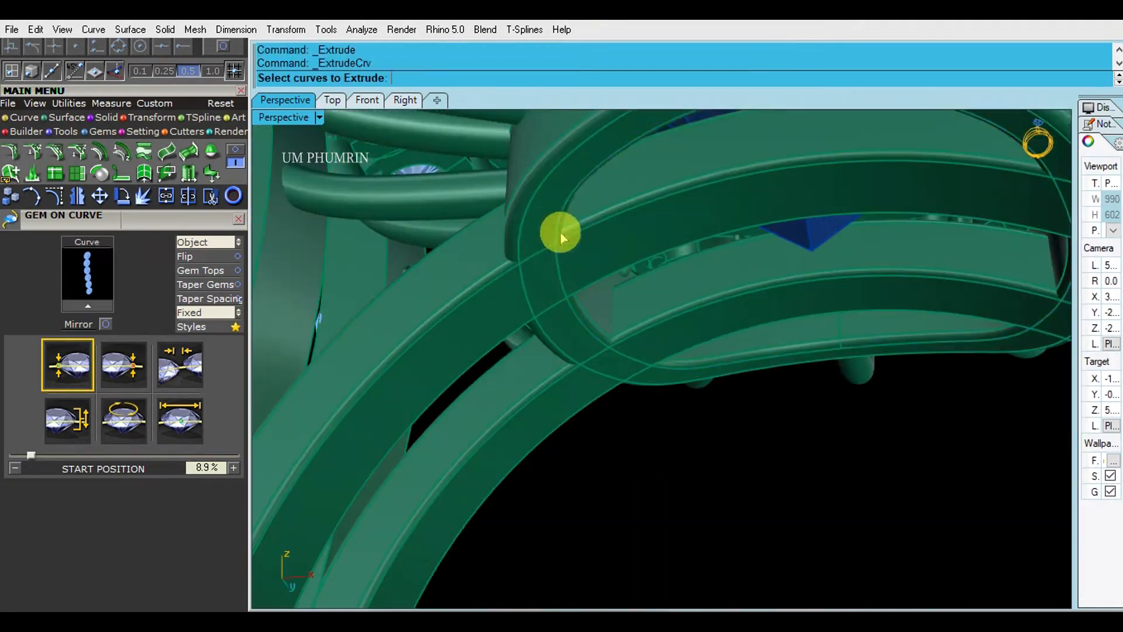
click(555, 228)
key(Return)
right_drag(556, 228, 849, 354)
key(Return)
Step: Subtract the oval extrusion from the two inner half bands with Boolean difference
scroll(609, 361, down, 5)
click(895, 293)
shift+click(886, 297)
text(B)
click(822, 417)
key(Return)
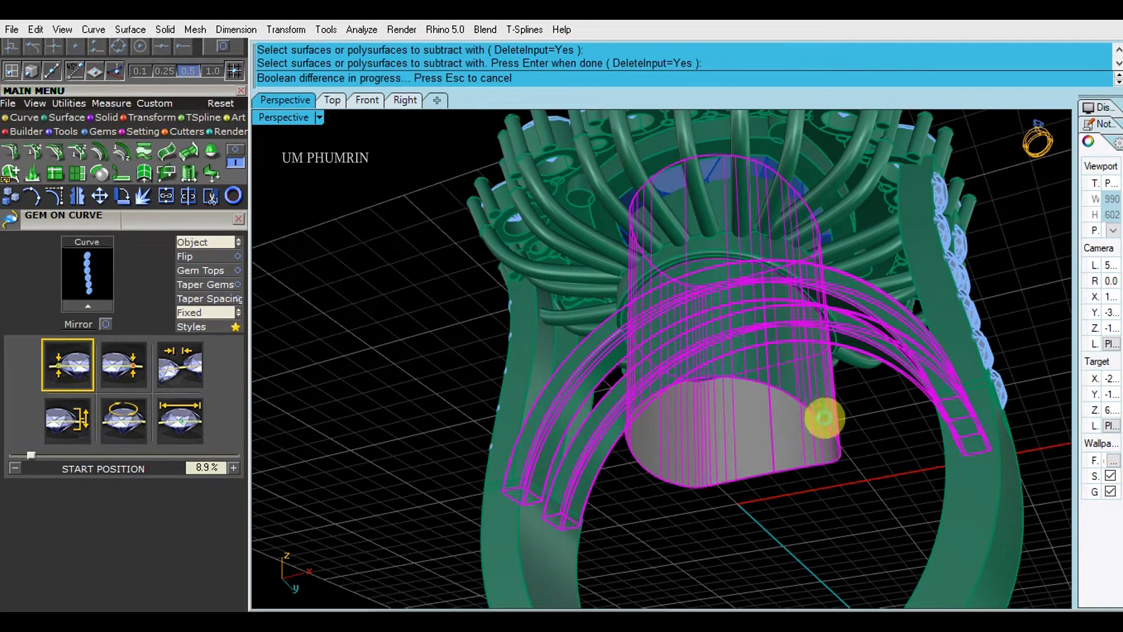
Step: Select one gem row on an upright band and start adding prongs to it in 2 Shared Prongs mode
scroll(864, 446, down, 5)
right_drag(865, 446, 677, 383)
scroll(677, 383, up, 6)
click(677, 388)
right_click(754, 391)
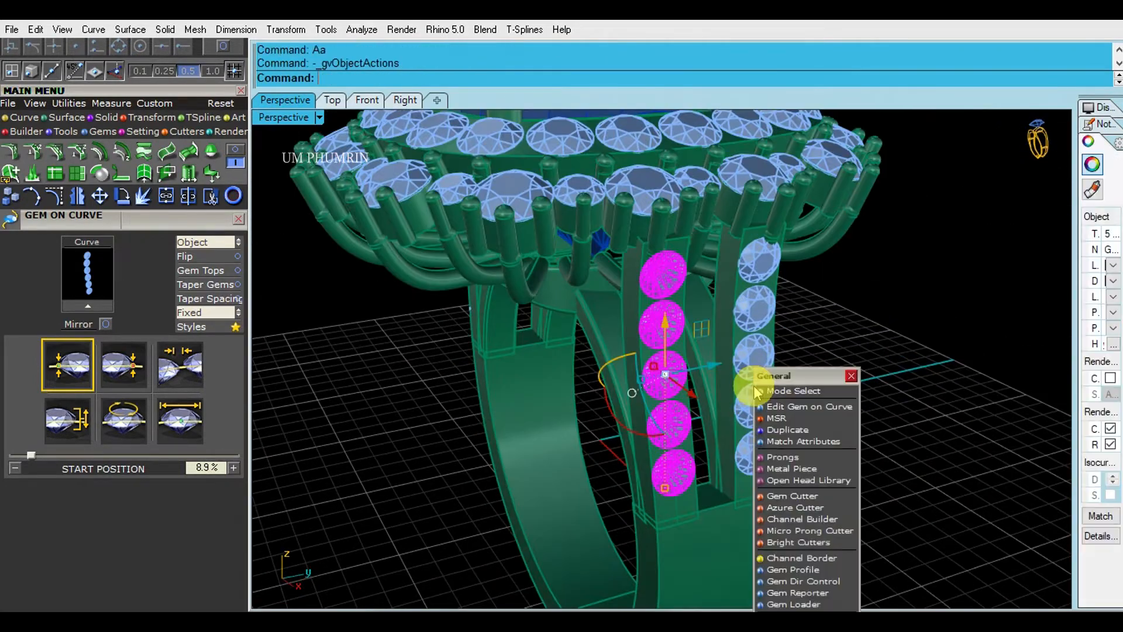
click(797, 456)
scroll(168, 83, down, 3)
scroll(166, 83, up, 3)
scroll(150, 143, down, 3)
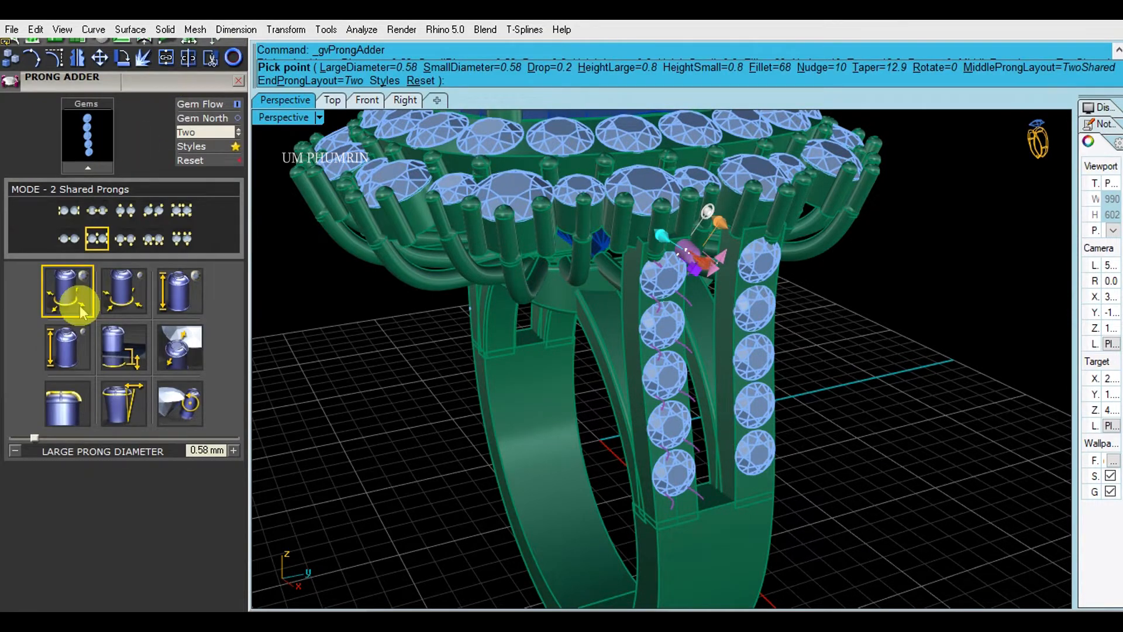
Step: Set the large prong diameter to 0.5 mm, the prong fillet to 65 and the taper to 0
click(398, 68)
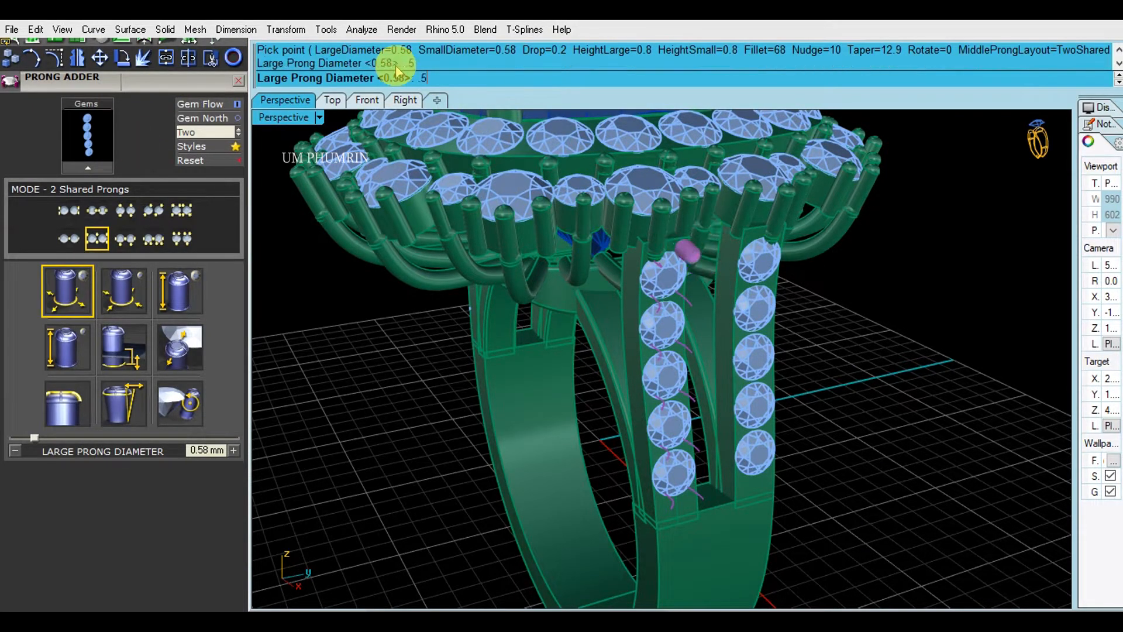
key(Return)
click(767, 68)
text(65)
key(Return)
click(855, 67)
text(0)
key(Return)
Step: Set the large prong height to about 0.51 mm and create the prongs along the gem row
right_drag(835, 187, 868, 209)
scroll(869, 209, up, 5)
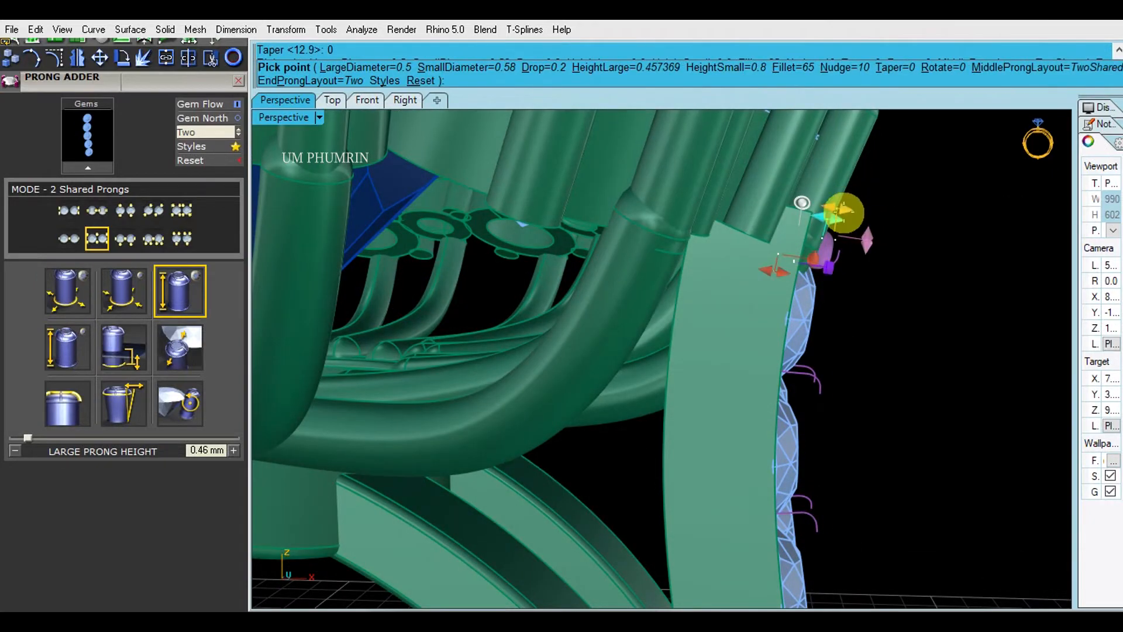
right_drag(933, 276, 534, 243)
scroll(552, 212, up, 5)
click(552, 213)
scroll(553, 214, down, 5)
scroll(549, 272, down, 3)
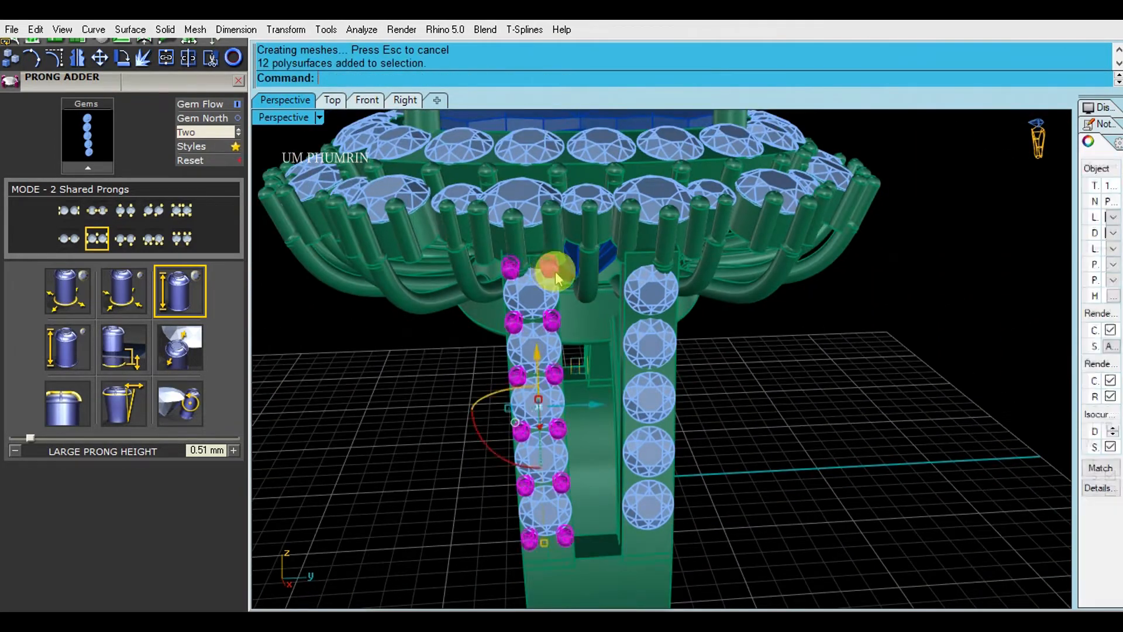
Step: Mirror the shared prongs across the origin onto the neighbouring gem row of the upright bands
right_drag(546, 271, 622, 270)
text(mir)
key(Return)
text(0)
key(Return)
text(0)
click(634, 466)
click(1109, 519)
Step: Mirror both prong rows across the origin onto the upright bands at the opposite side of the ring
right_drag(877, 456, 766, 424)
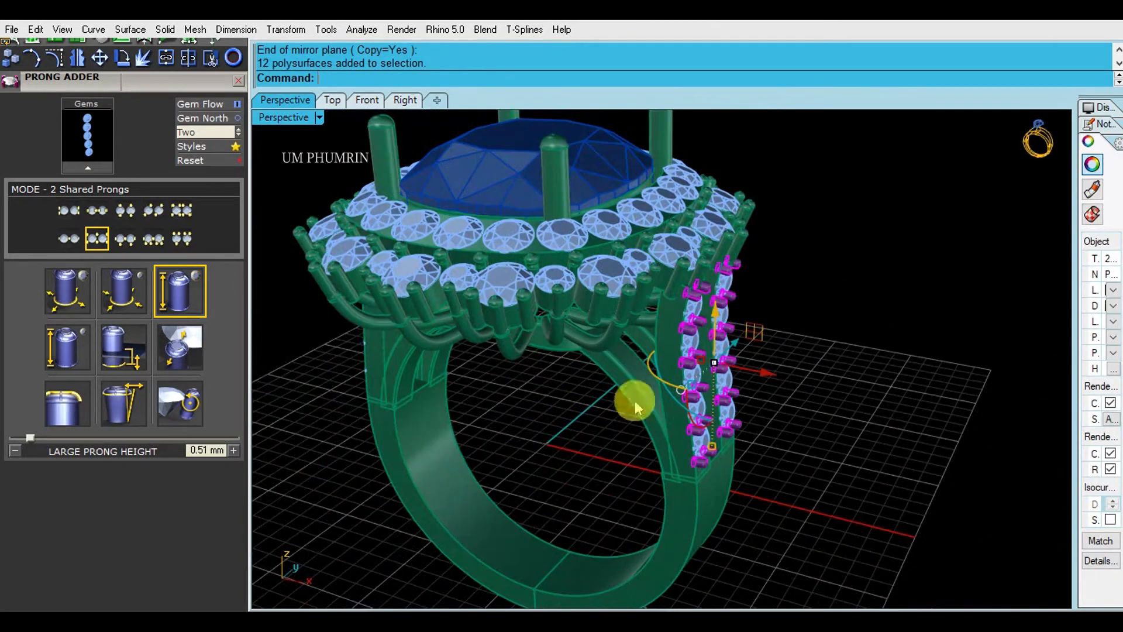
scroll(138, 103, up, 6)
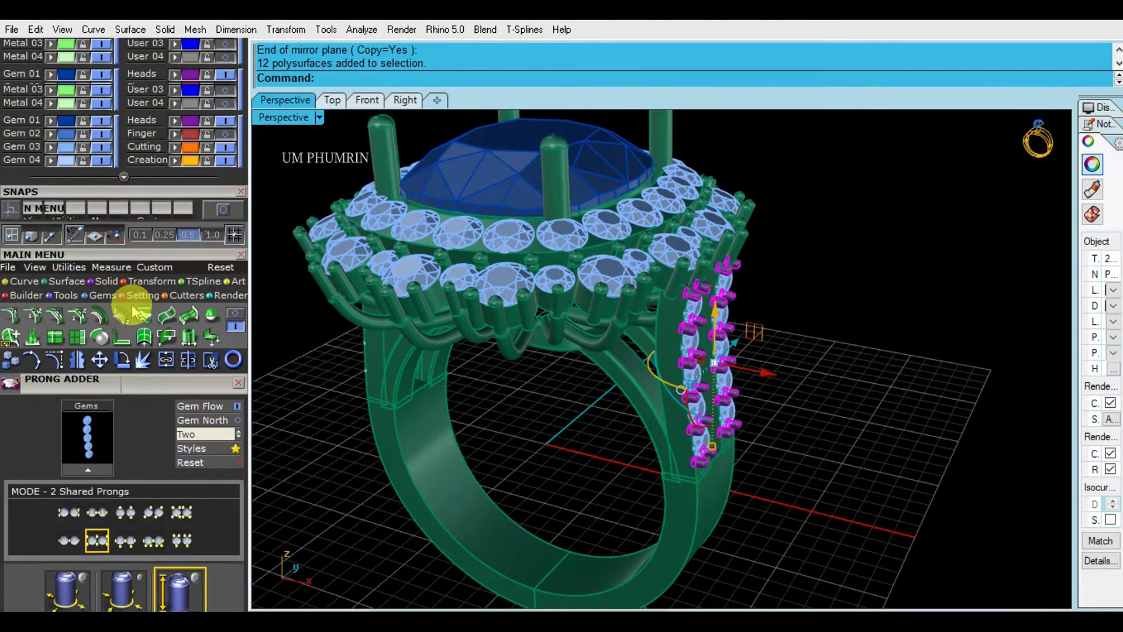
scroll(845, 426, down, 3)
right_drag(845, 426, 870, 401)
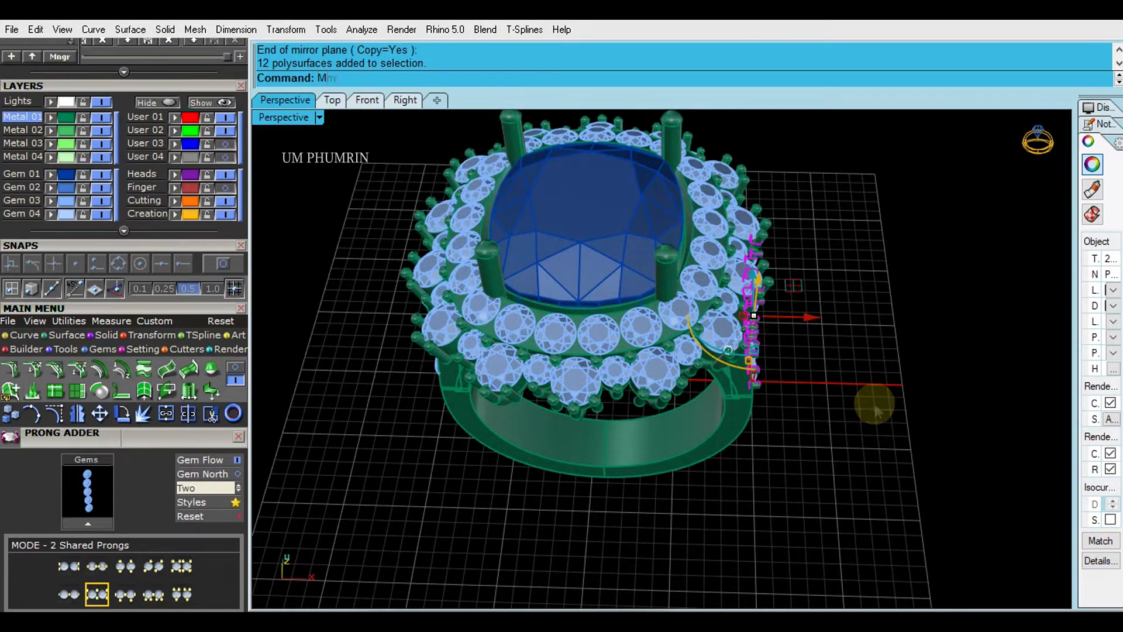
key(Return)
text(0)
key(Return)
right_drag(822, 509, 854, 394)
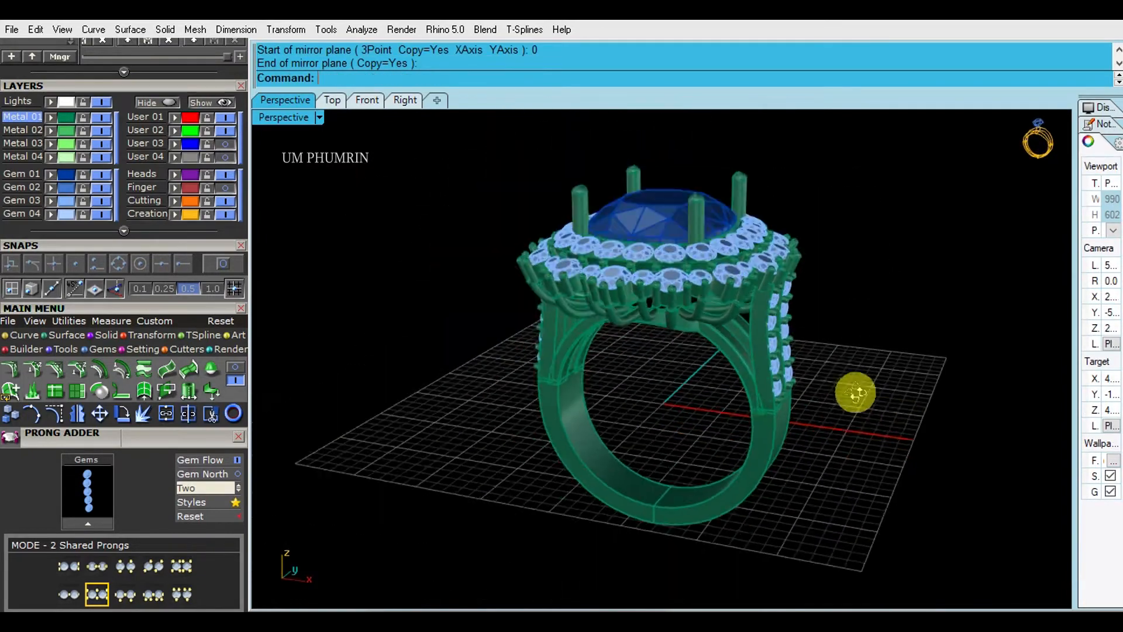
Step: Extract the outer surface of the lower half shank below the two gem rows
scroll(752, 394, up, 5)
right_drag(752, 394, 769, 462)
scroll(857, 444, down, 5)
text(ee)
key(Return)
click(757, 457)
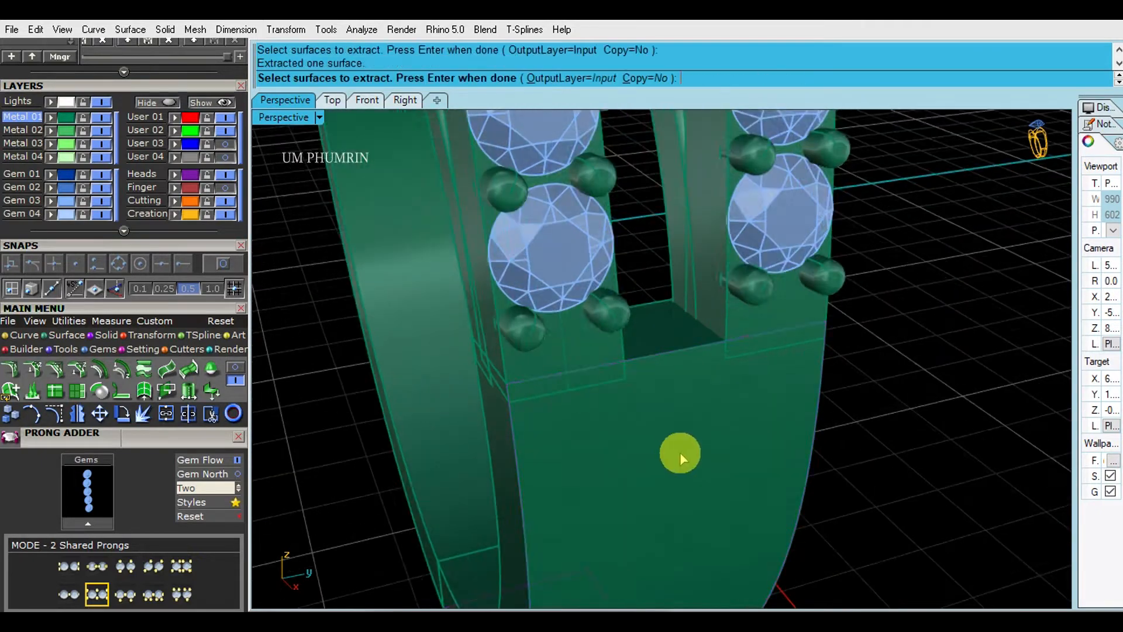
key(Return)
Step: Untrim the upper edge of the extracted shank surface and delete the remaining lower shank body
scroll(111, 240, down, 1)
scroll(112, 240, down, 1)
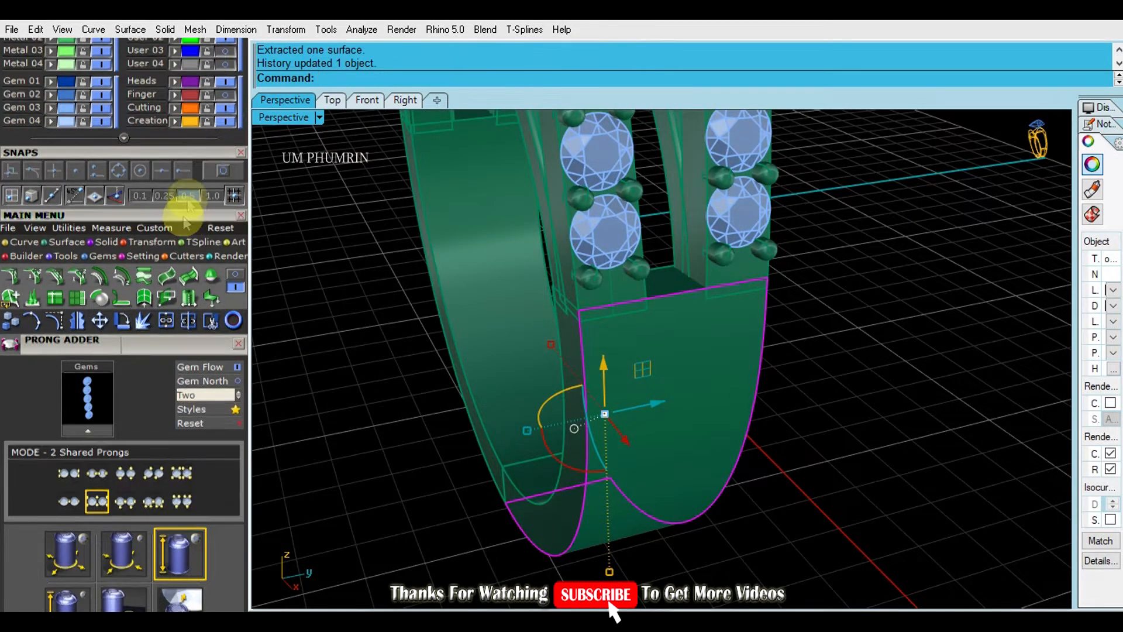
scroll(167, 205, down, 1)
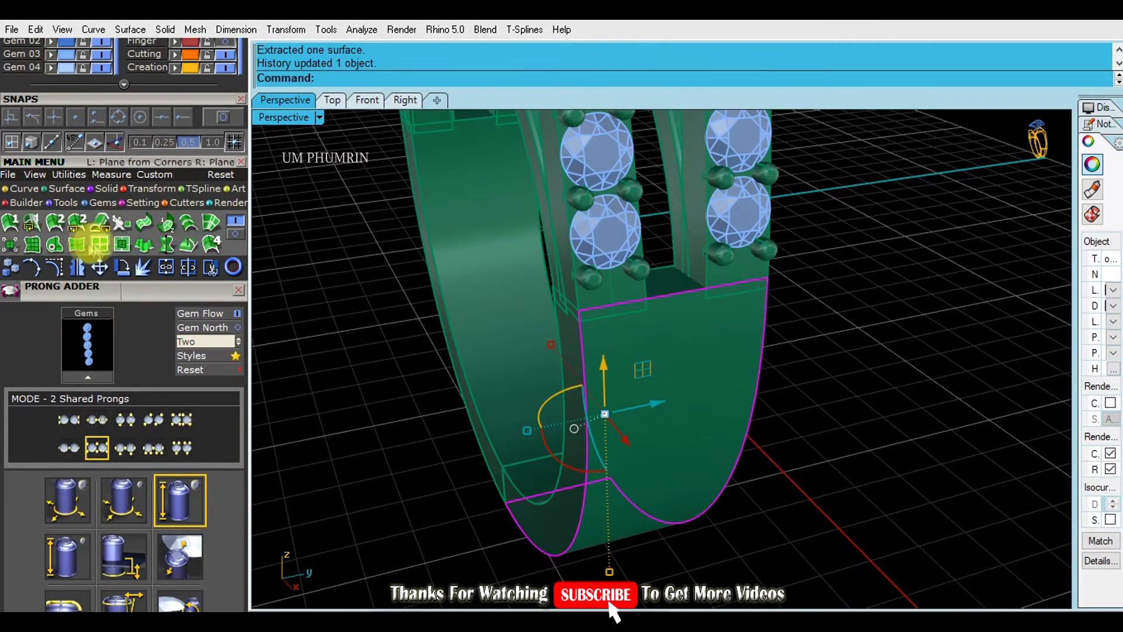
click(121, 245)
right_drag(677, 293, 677, 338)
click(683, 314)
scroll(683, 319, up, 3)
click(655, 366)
key(Delete)
Step: Split the untrimmed shank surface along an isocurve just below the gem rows and delete its upper part
click(510, 373)
scroll(677, 339, up, 3)
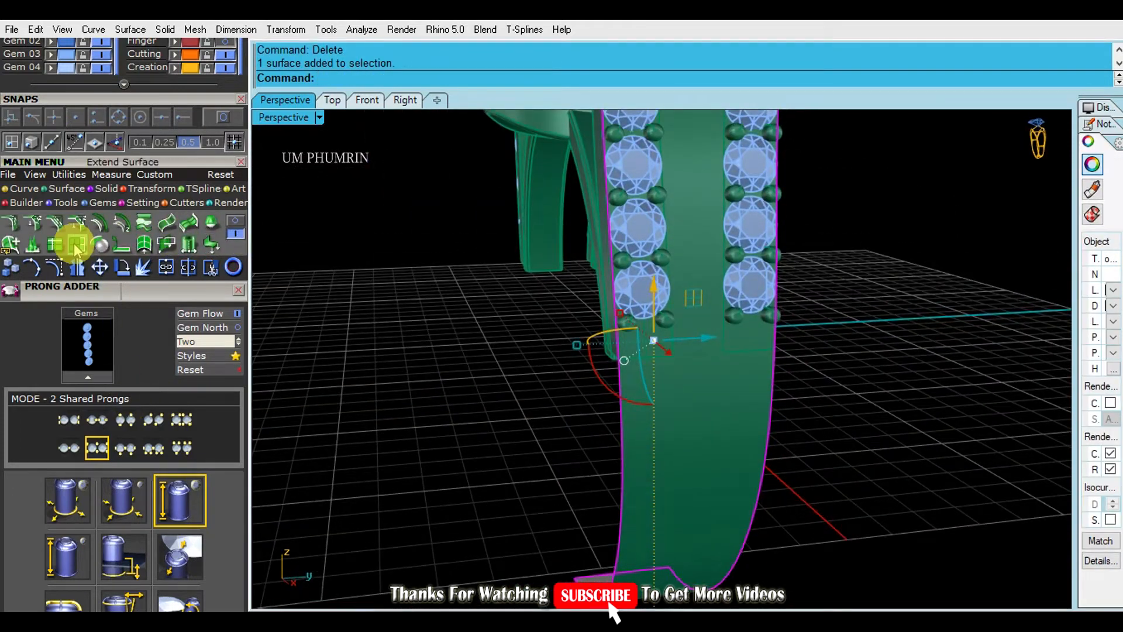
scroll(702, 330, up, 2)
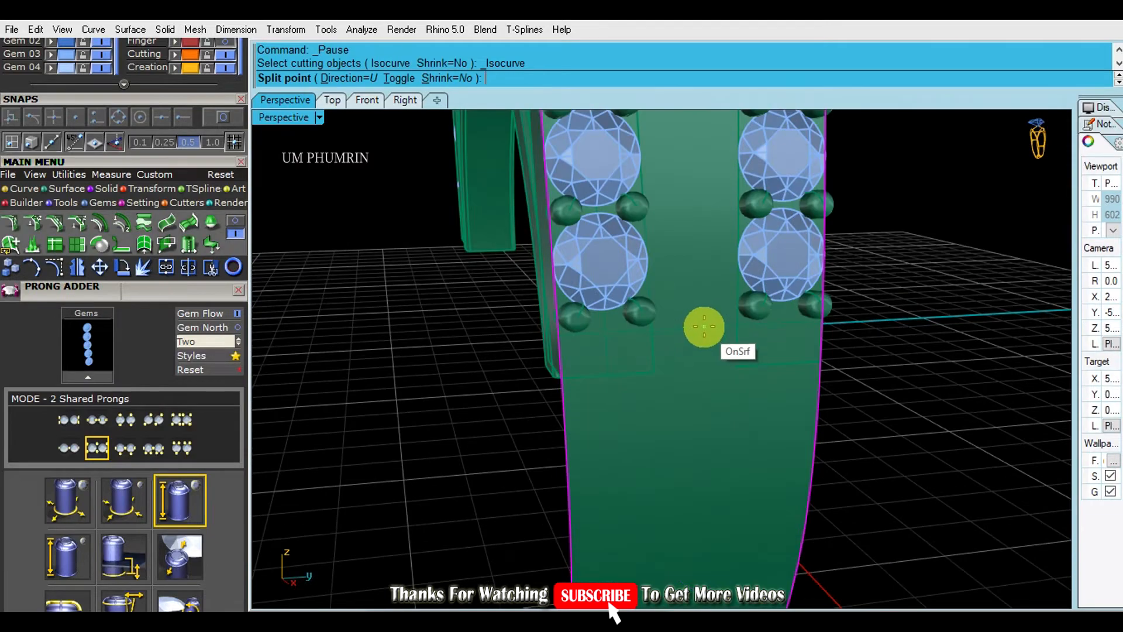
right_click(705, 327)
click(702, 270)
scroll(709, 295, down, 3)
key(Delete)
Step: Offset the remaining lower shank surface inward into a solid half shank
click(717, 355)
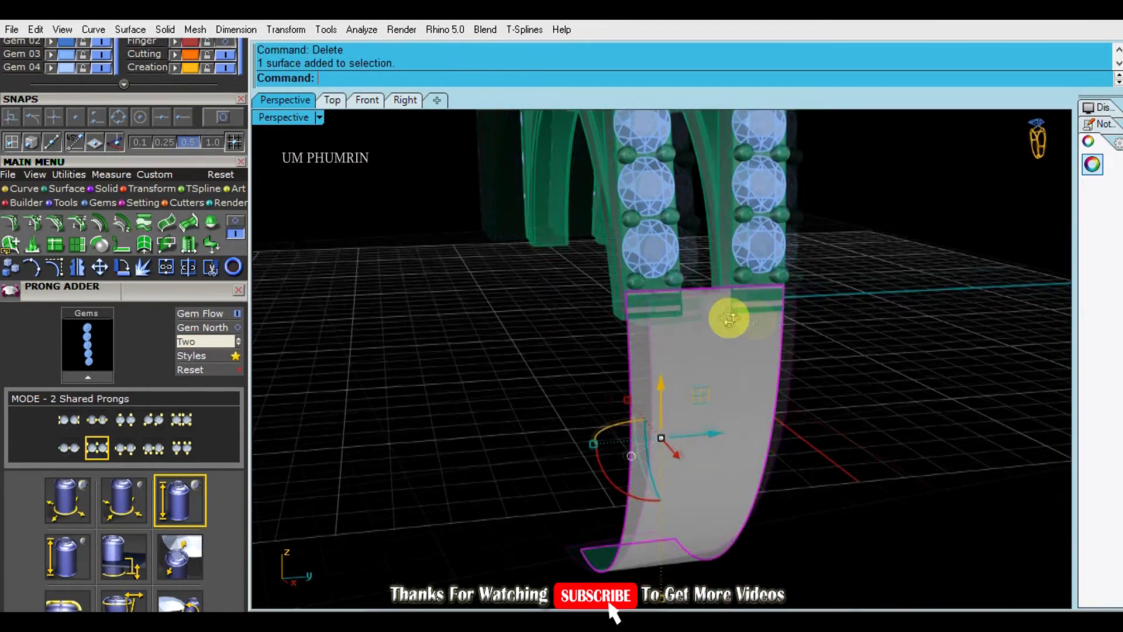
right_drag(727, 318, 756, 326)
text(O3)
key(Return)
key(Return)
right_click(784, 377)
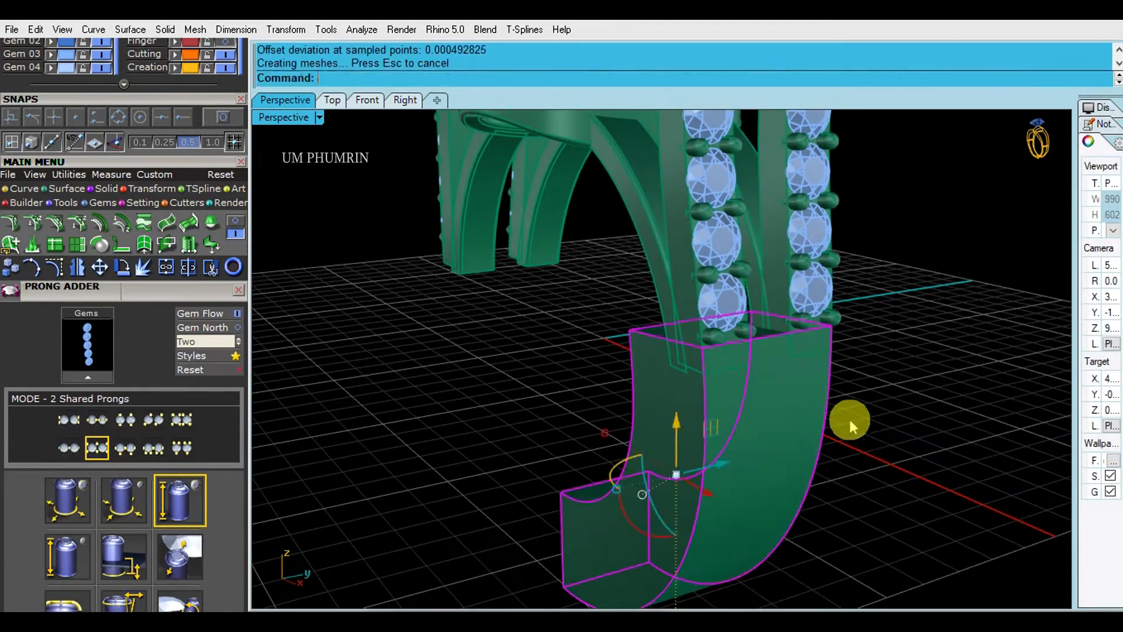
Step: Extrude the closed finger curve to both sides, without caps, well past the width of the shank
right_drag(868, 426, 333, 269)
drag(179, 109, 175, 248)
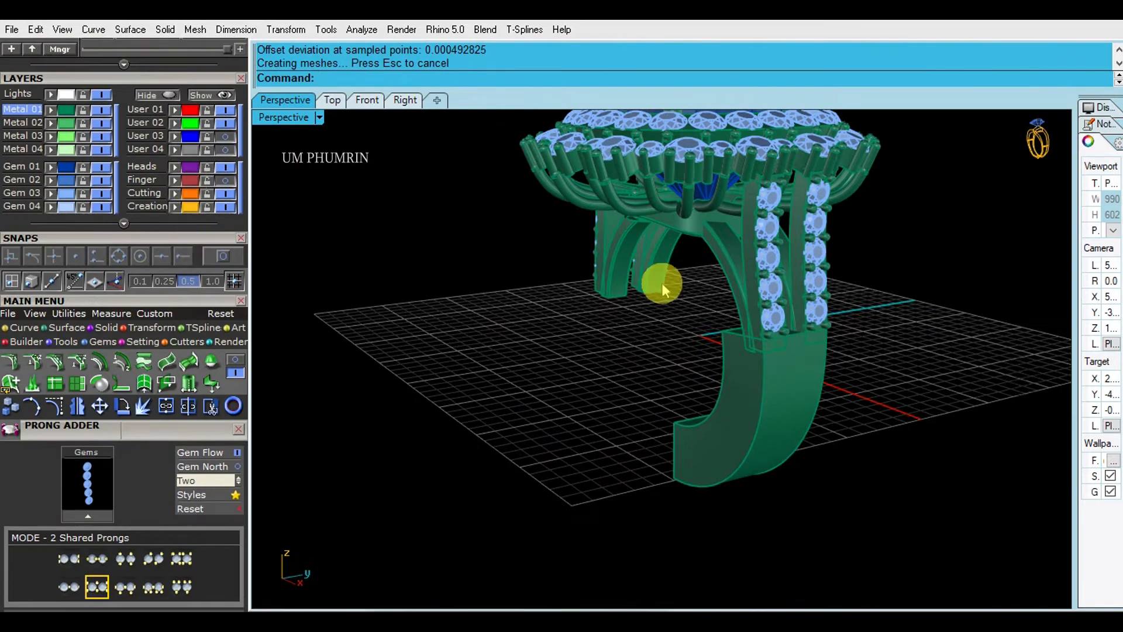
right_drag(893, 415, 749, 414)
text(Ex)
key(Return)
click(794, 414)
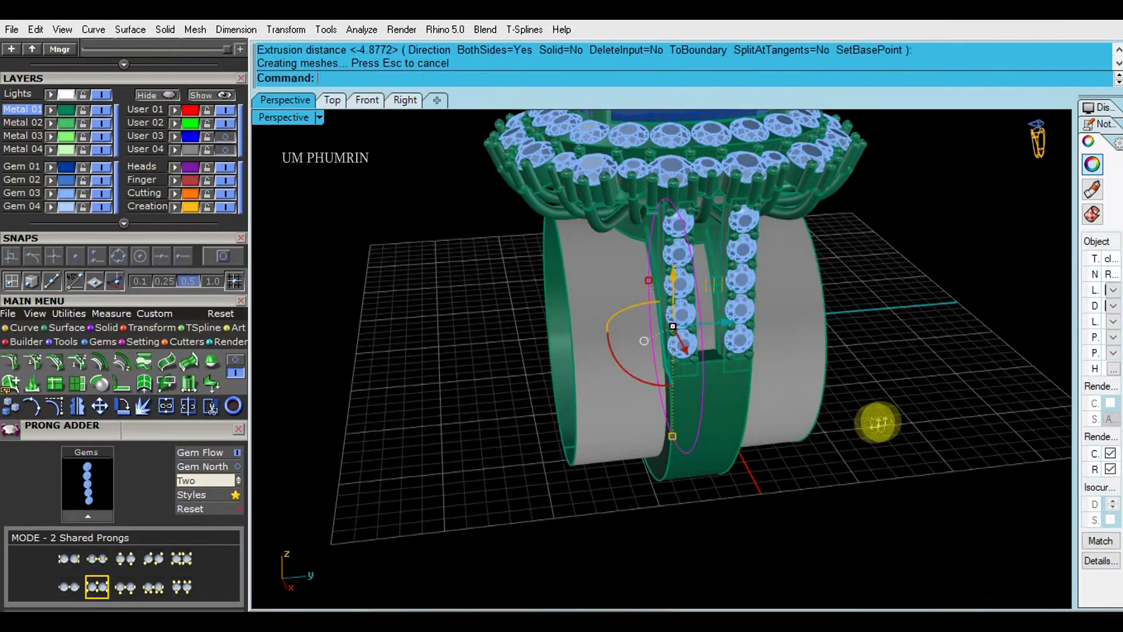
Step: Flip the direction of the extruded finger cylinder and subtract it from the solid half shank with Boolean difference
right_drag(865, 426, 844, 403)
text(Fl)
key(Return)
click(689, 381)
shift+right_drag(733, 394, 743, 373)
text(BooleanDifference)
key(Return)
click(600, 356)
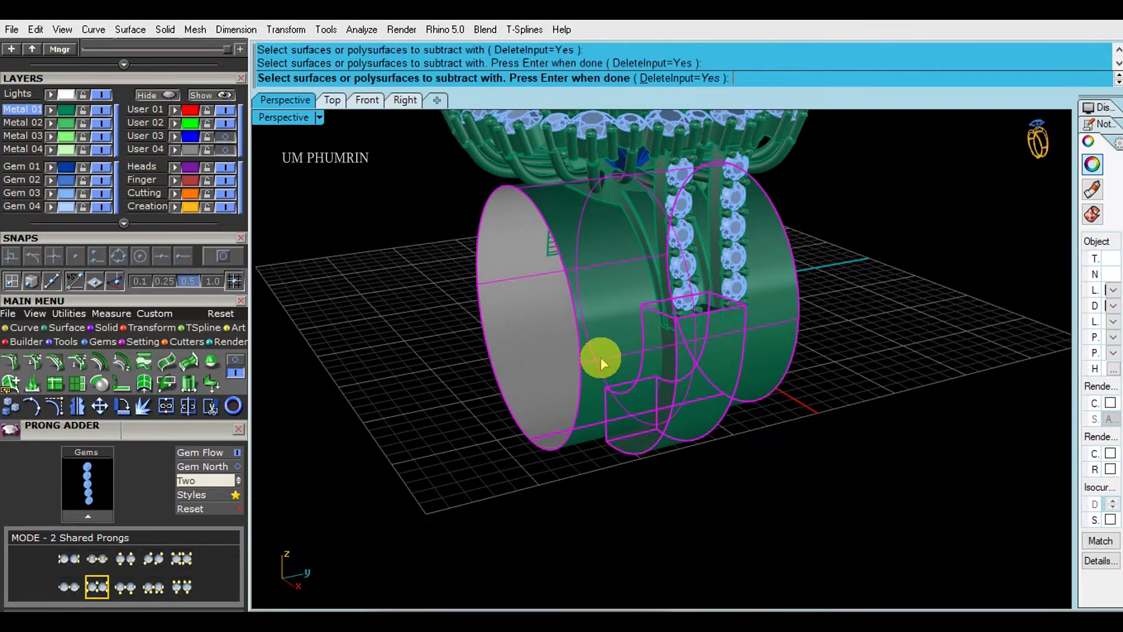
right_click(835, 429)
right_drag(835, 429, 913, 421)
Step: Fillet the edges of the lower half shank
scroll(690, 333, up, 4)
right_drag(690, 333, 776, 461)
text(fe)
key(Return)
scroll(712, 403, up, 3)
click(712, 403)
right_drag(725, 402, 752, 436)
key(Return)
key(Return)
Step: Mirror the filleted half shank across the origin to complete the lower band
scroll(711, 352, down, 5)
click(775, 380)
text(mi)
key(Return)
text(0)
key(Return)
click(713, 524)
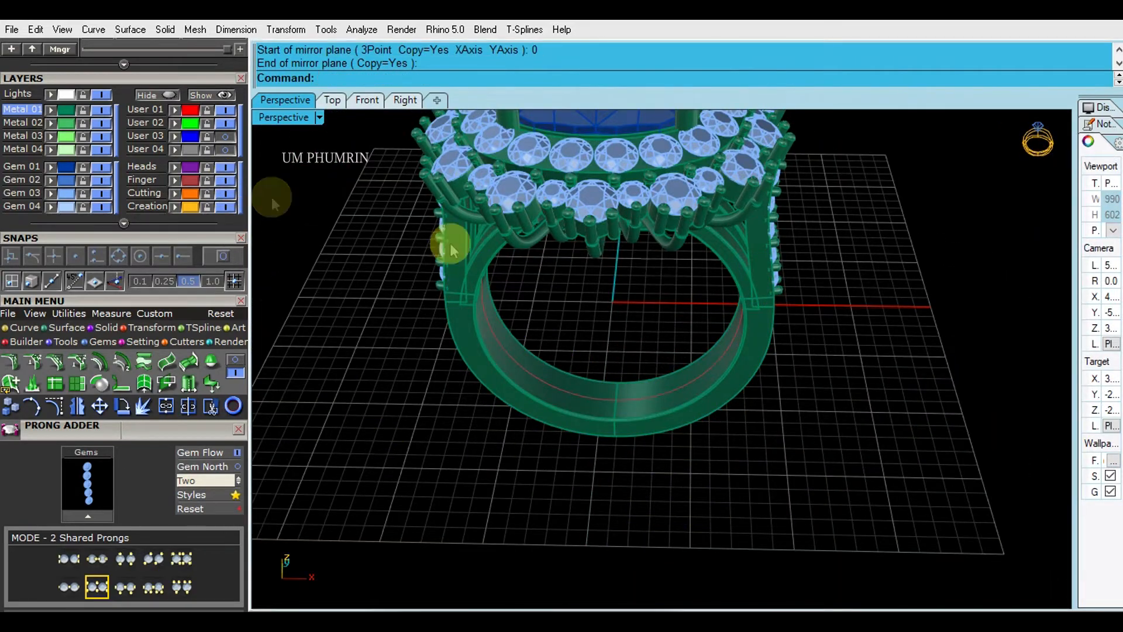
Step: Set the Perspective viewport's display mode to Working Shade and clear the selection
right_drag(452, 251, 627, 271)
click(301, 115)
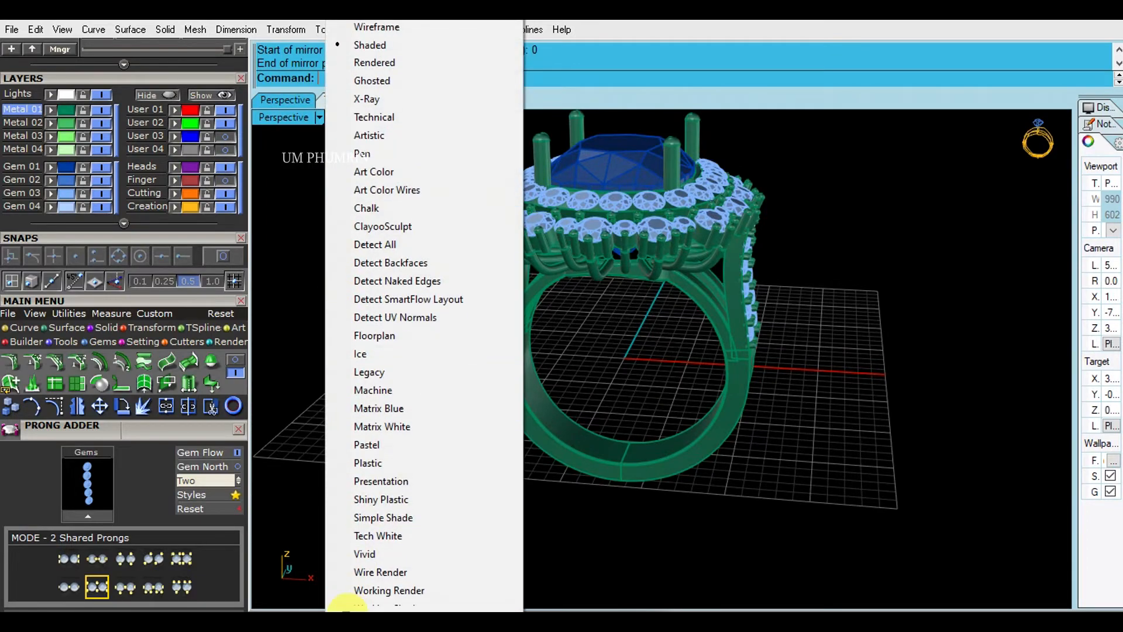
click(375, 591)
right_drag(597, 421, 817, 371)
key(Escape)
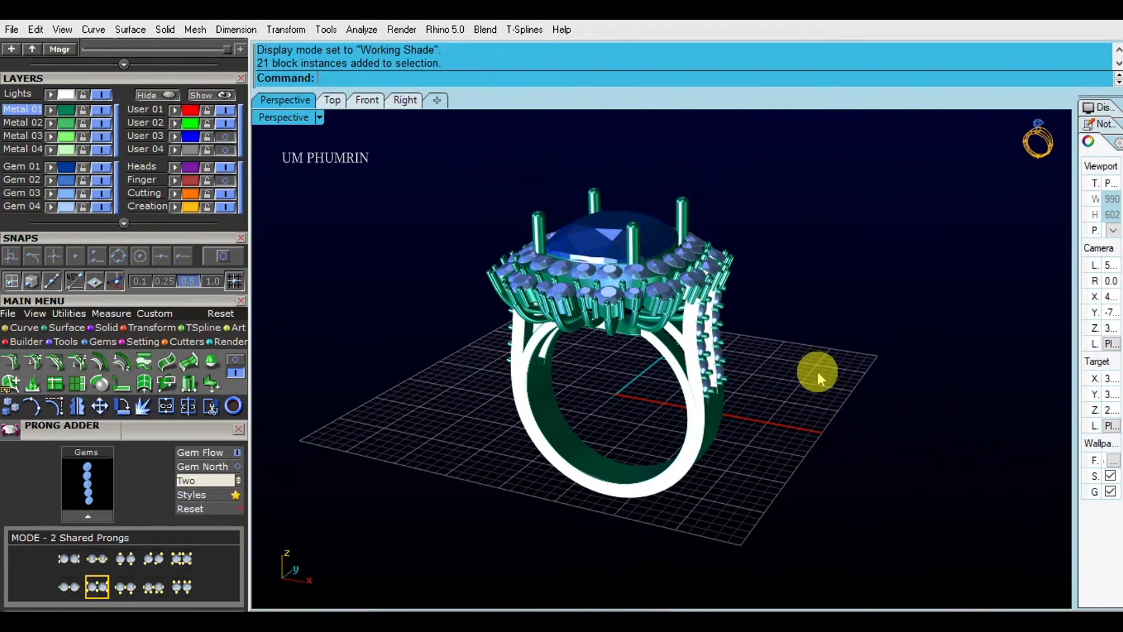